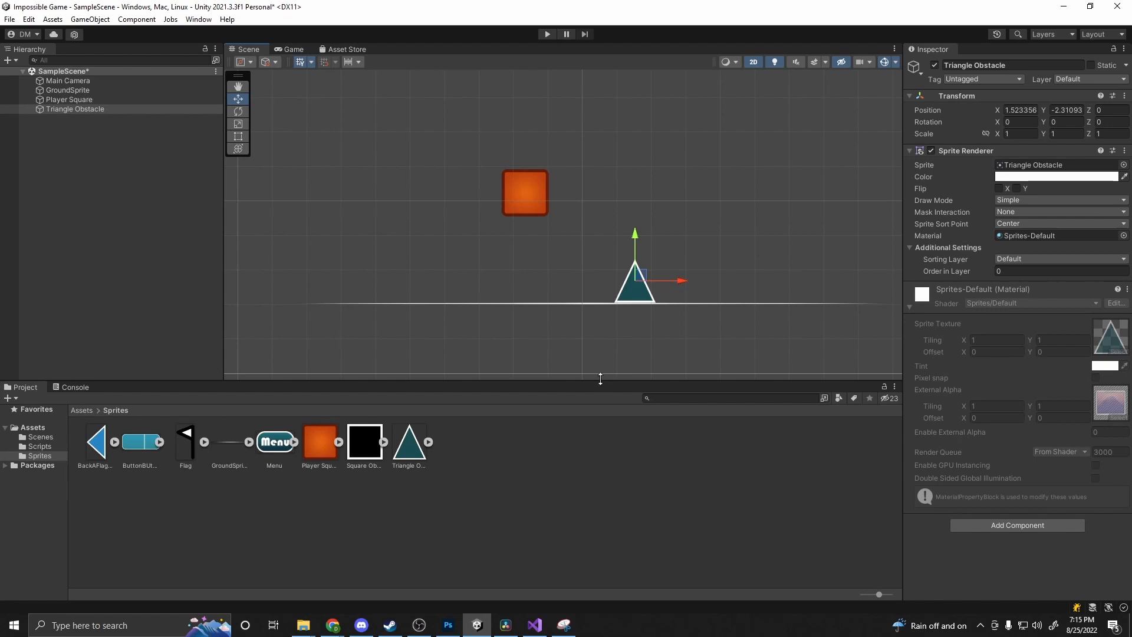
Step: Create a C# script named ObstacleMovementController in the project's Scripts folder
left_click(78, 410)
double_click(190, 448)
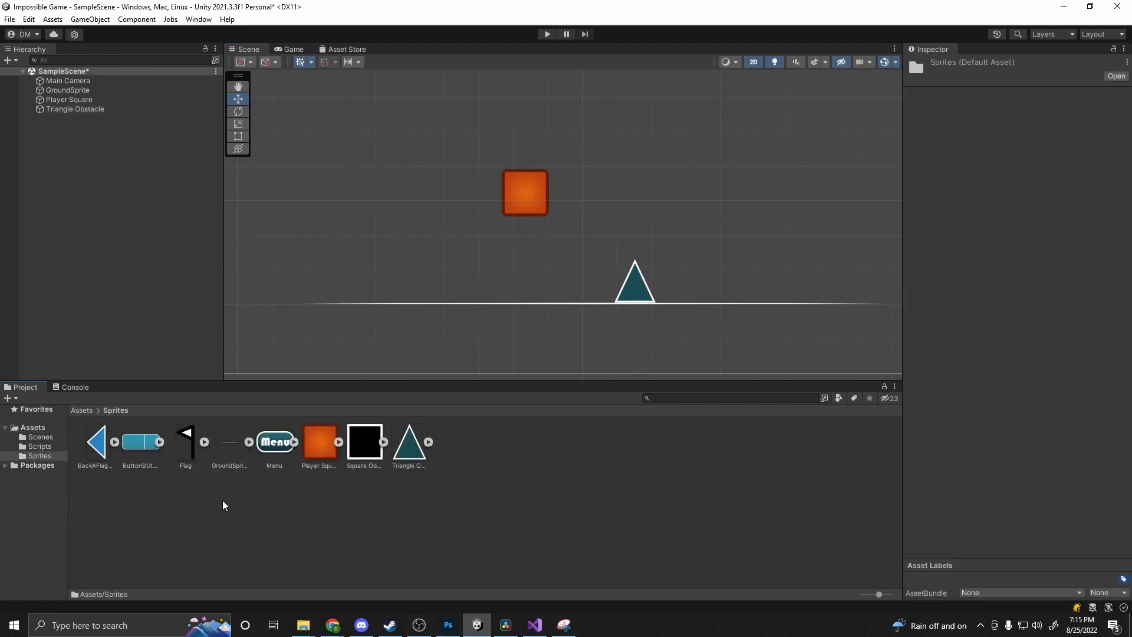
left_click(82, 410)
double_click(139, 445)
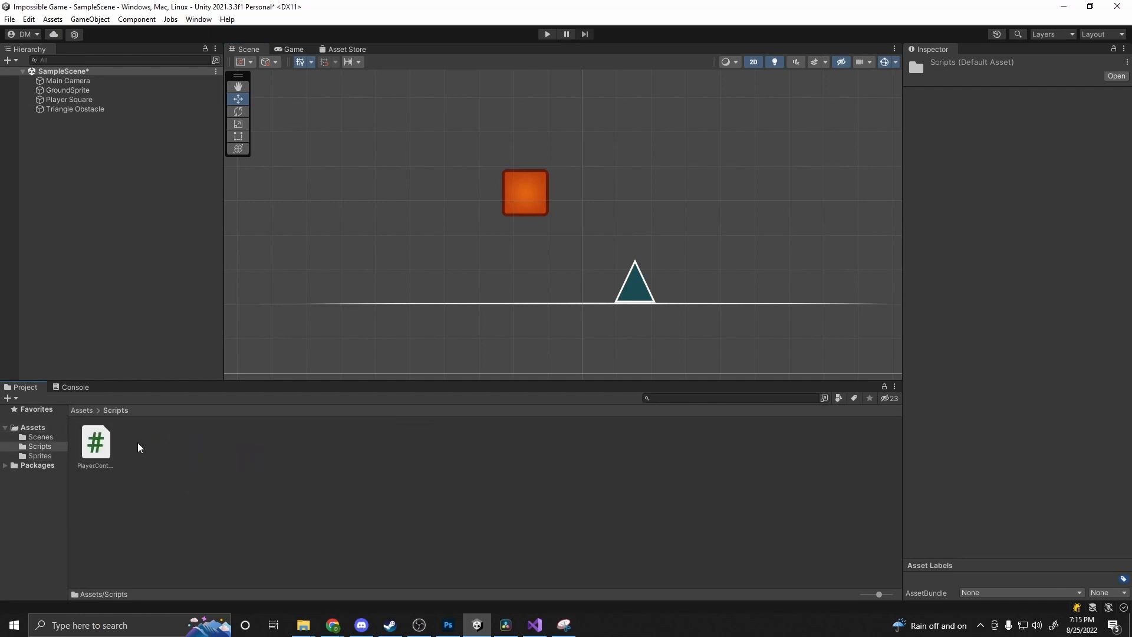
right_click(247, 505)
mouse_move(312, 200)
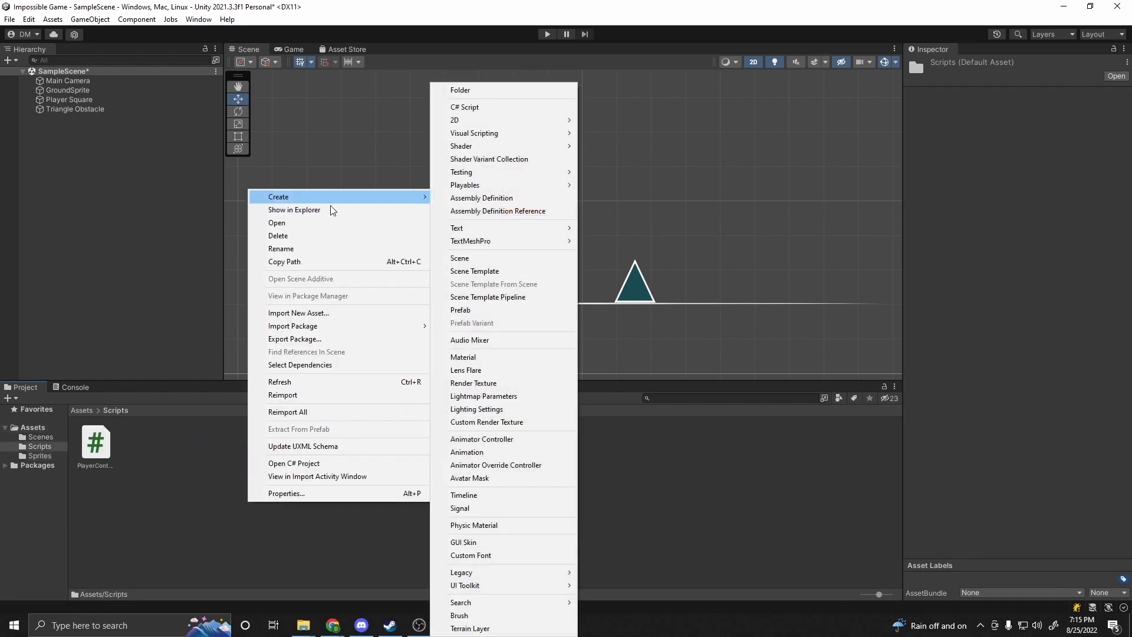
left_click(490, 109)
type("ObstacleM...")
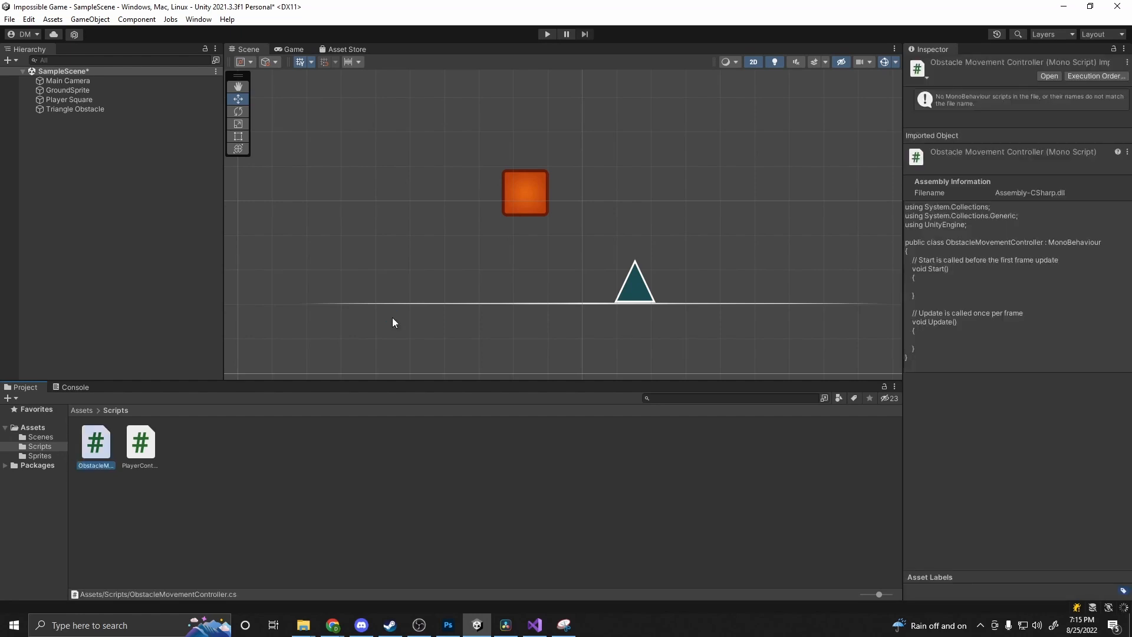
Step: Open the ObstacleMovementController script in Visual Studio and insert a blank line at the start of its class body
double_click(96, 446)
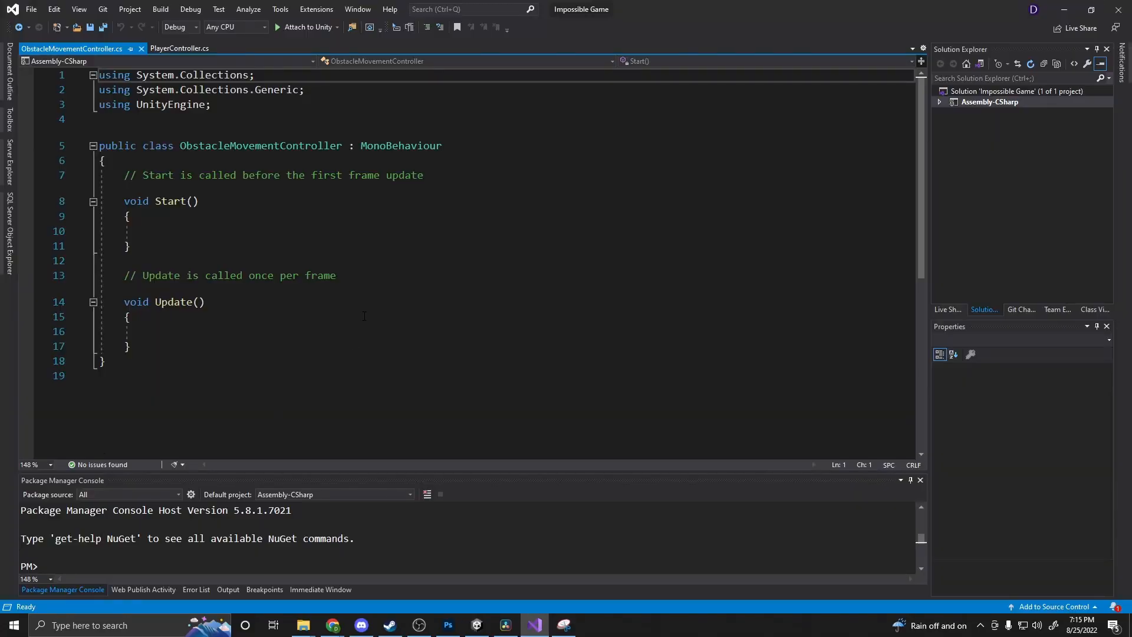
left_click(278, 230)
left_click(188, 161)
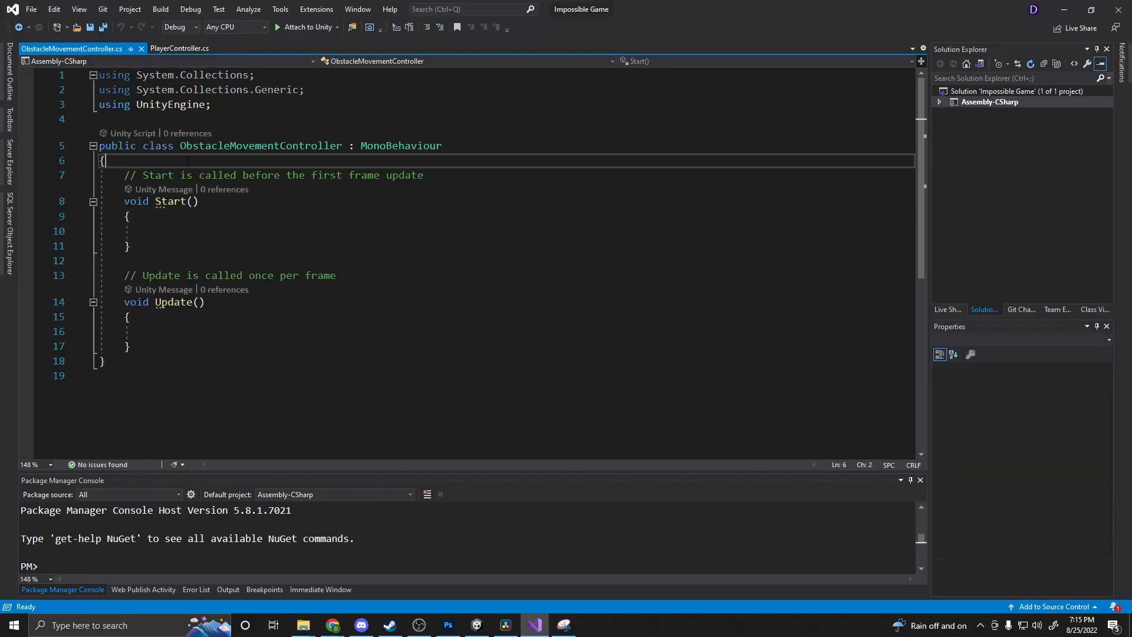
key("Return")
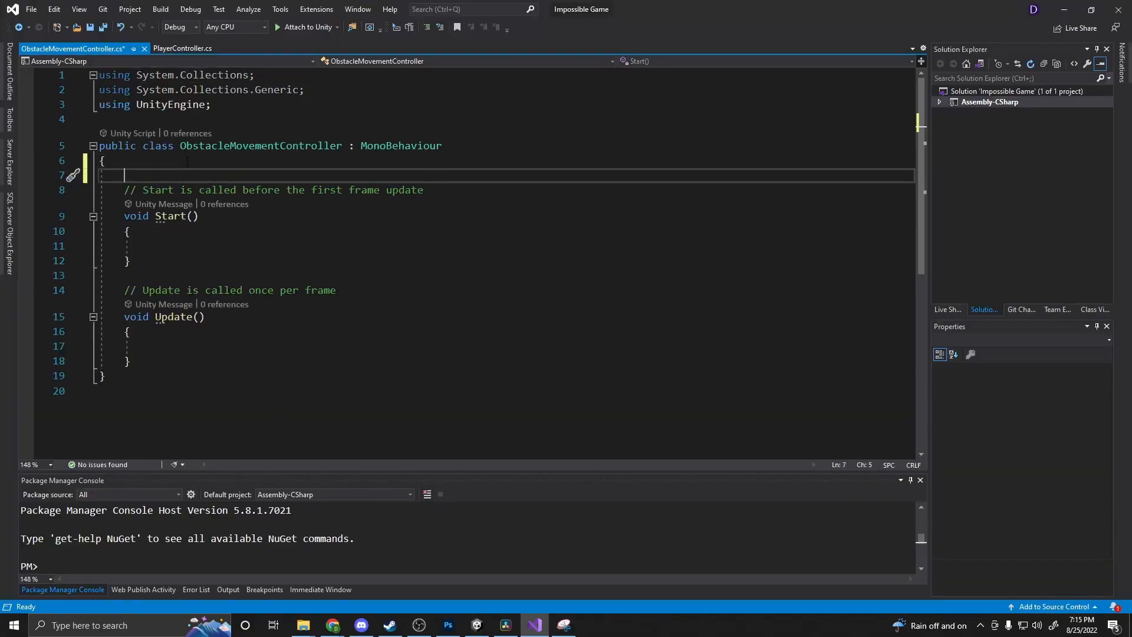
type("float moveme")
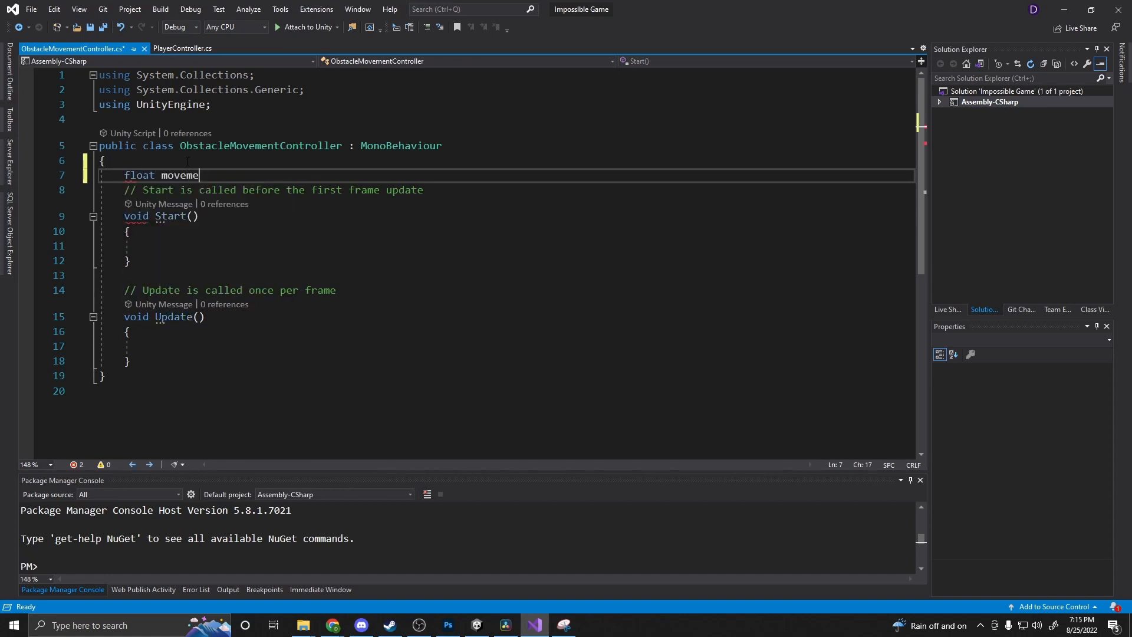
key("BackSpace")
key("BackSpace")
key("BackSpace")
key("BackSpace")
key("BackSpace")
key("BackSpace")
key("BackSpace")
key("BackSpace")
Step: Declare the field "public float movementSpeed = 4;" on the blank line at the start of the class
type("publi")
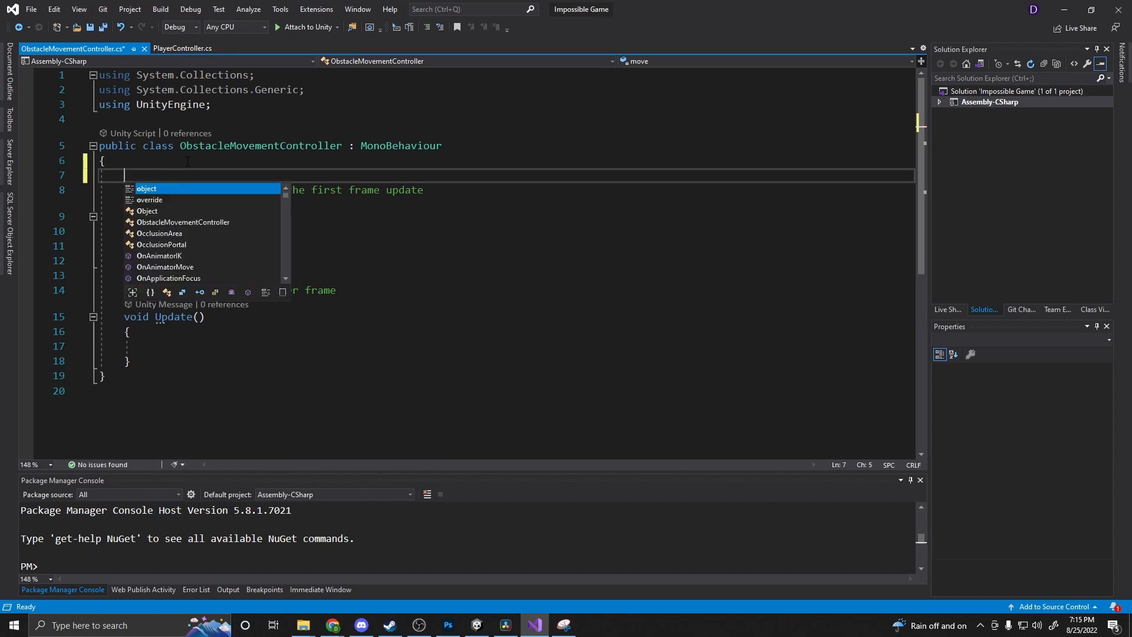
type("c f")
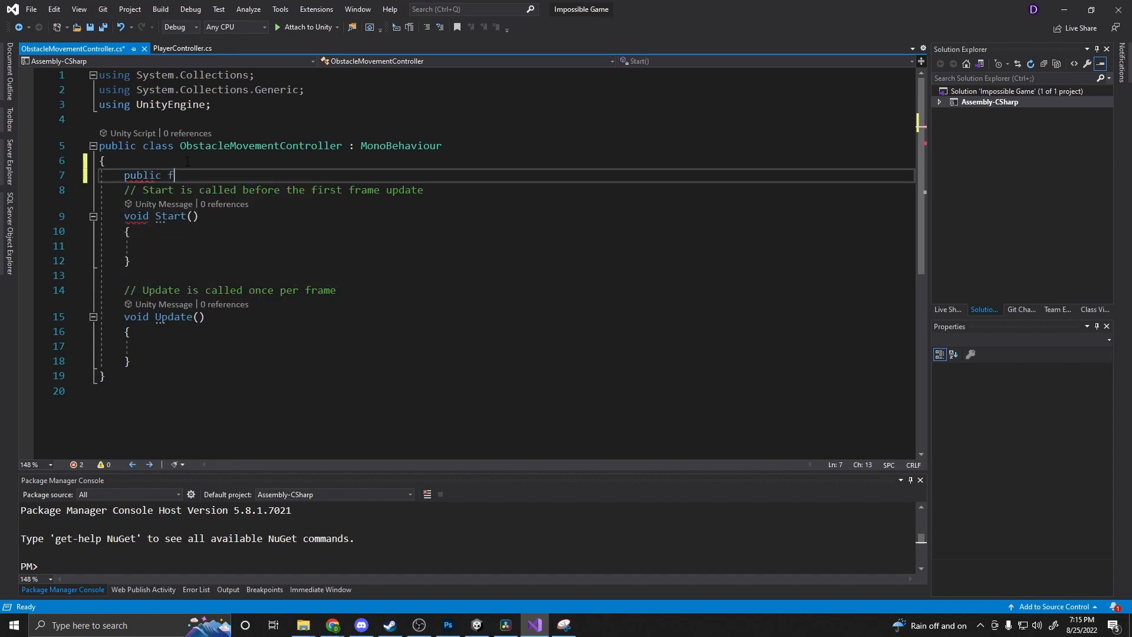
type("loat movementSpeed")
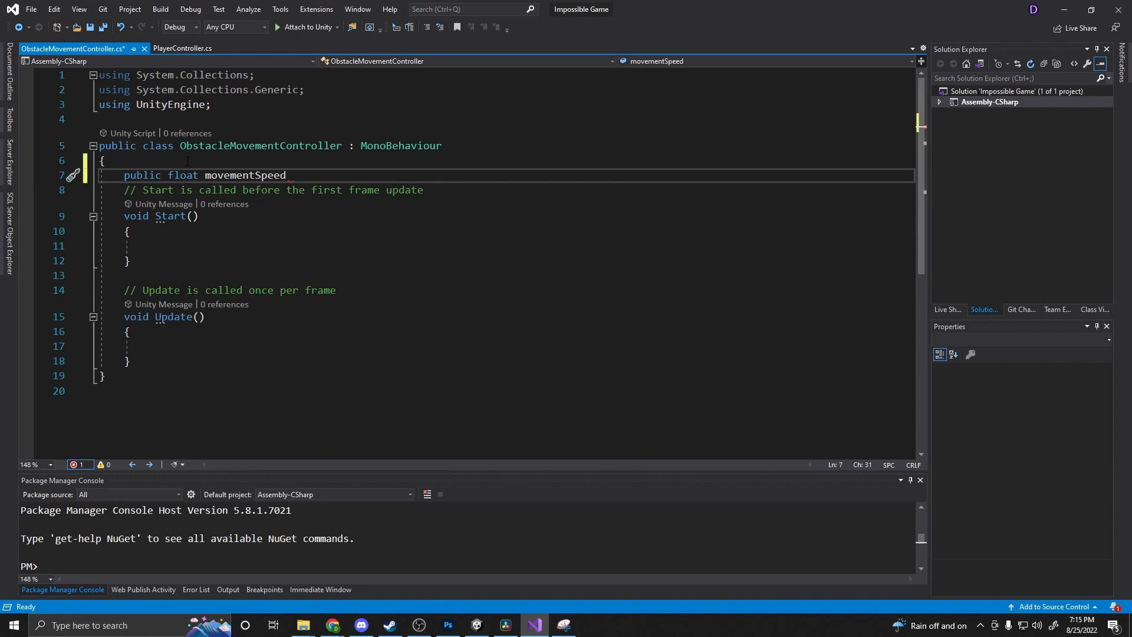
type(" = 4;")
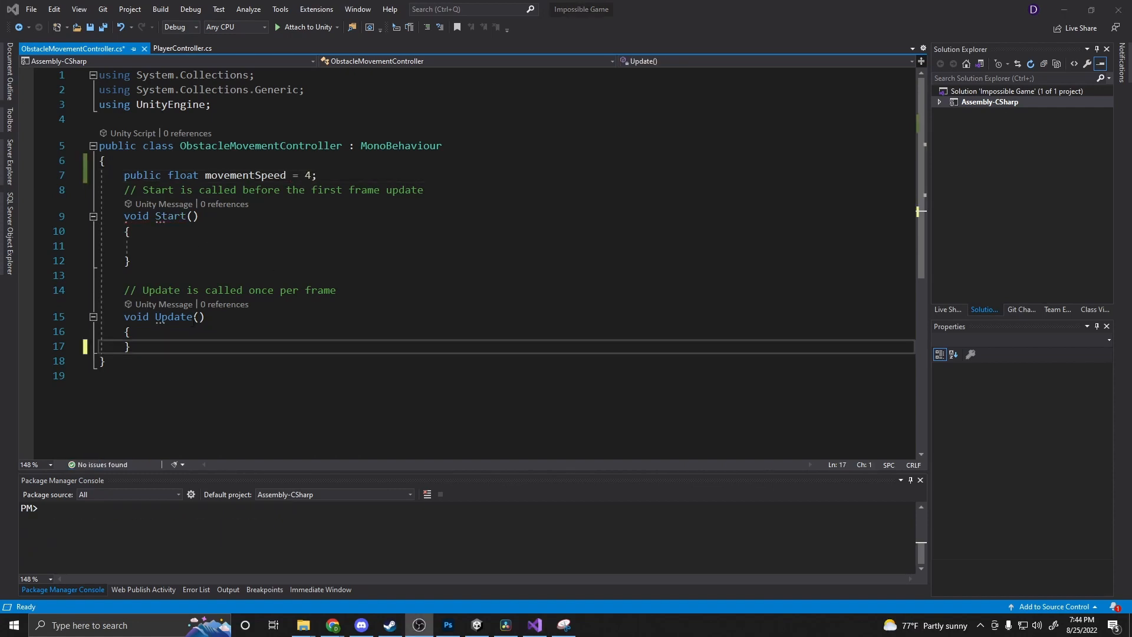
Step: Inside Update(), add the line "transform.position += new Vector3(movementSpeed * Time.deltaTime, 0, 0);"
left_click(183, 335)
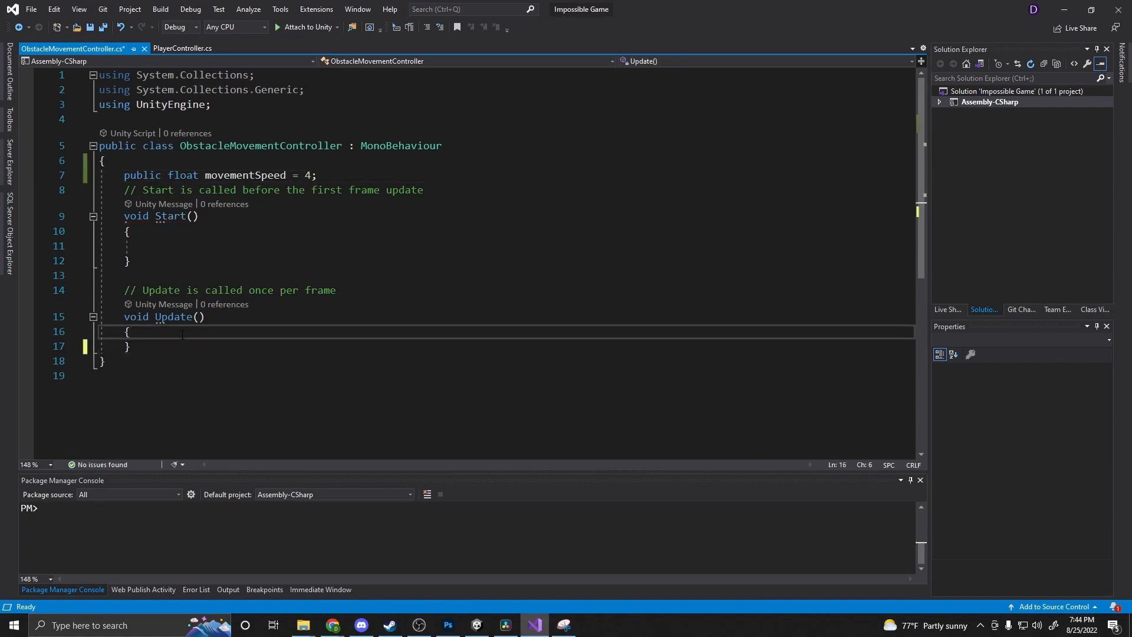
key("Return")
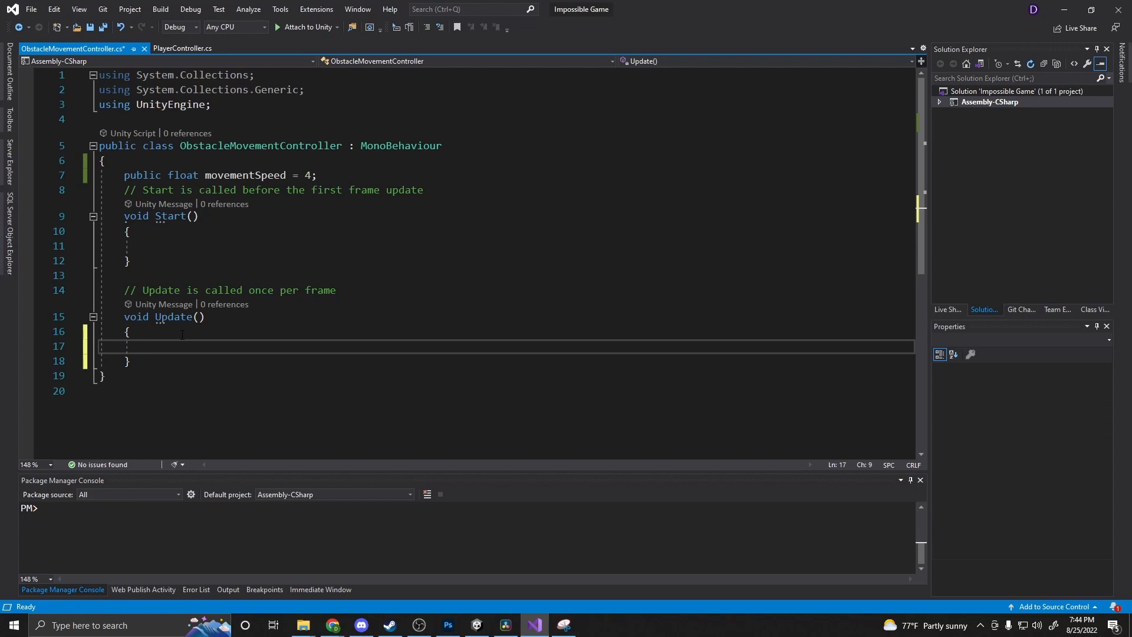
type("transform,")
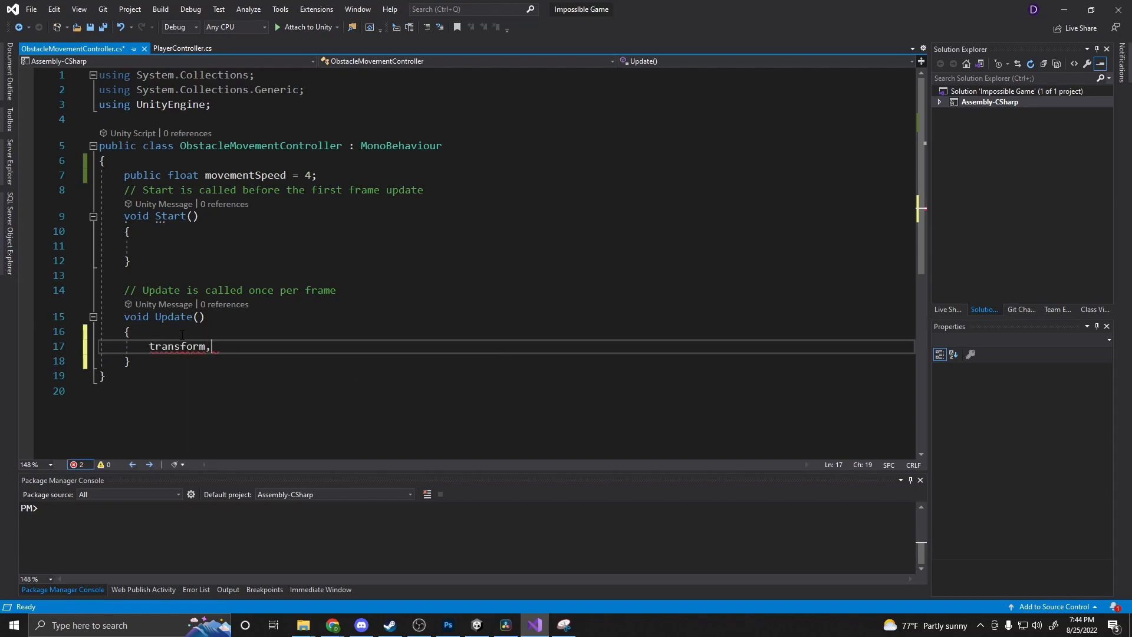
key("BackSpace")
type(".position += new Vector3")
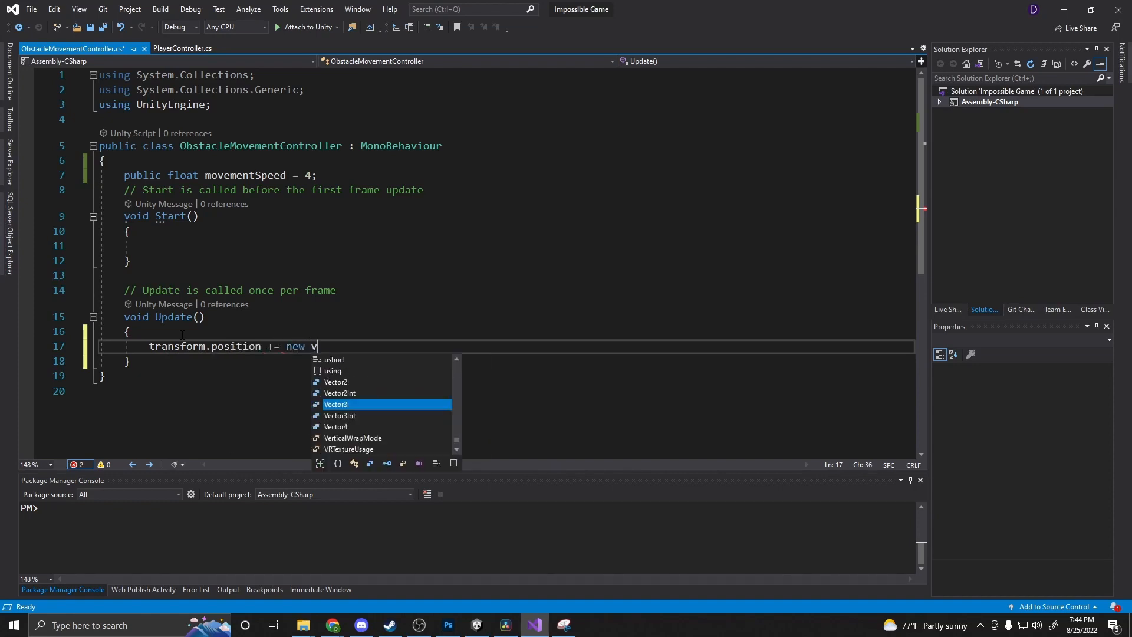
type("(move")
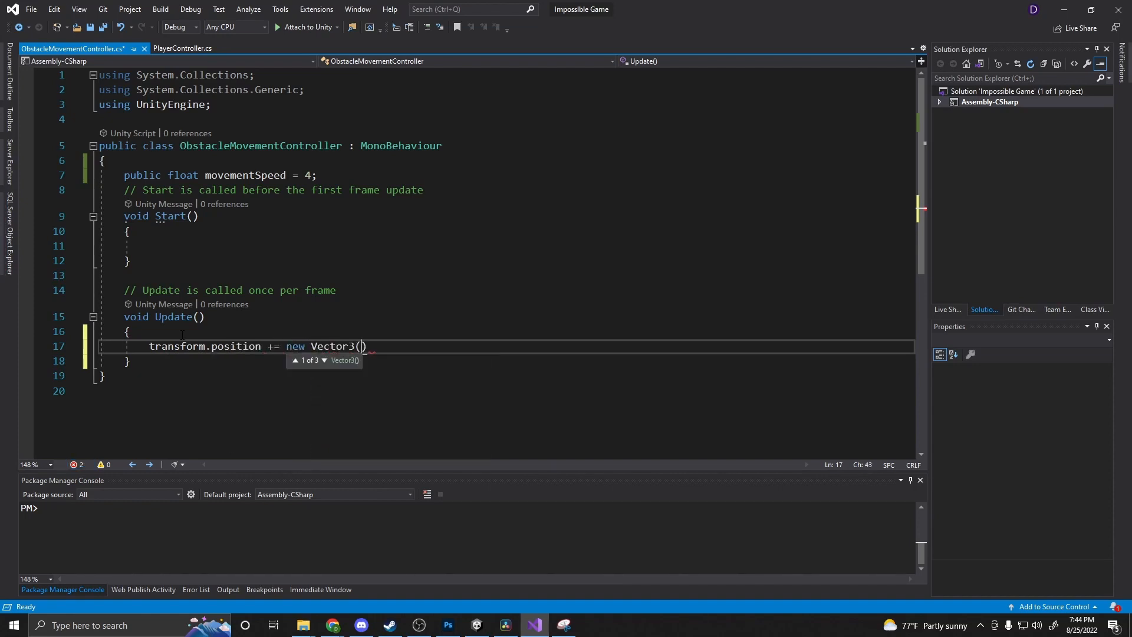
type("mentSpeed * Time.de")
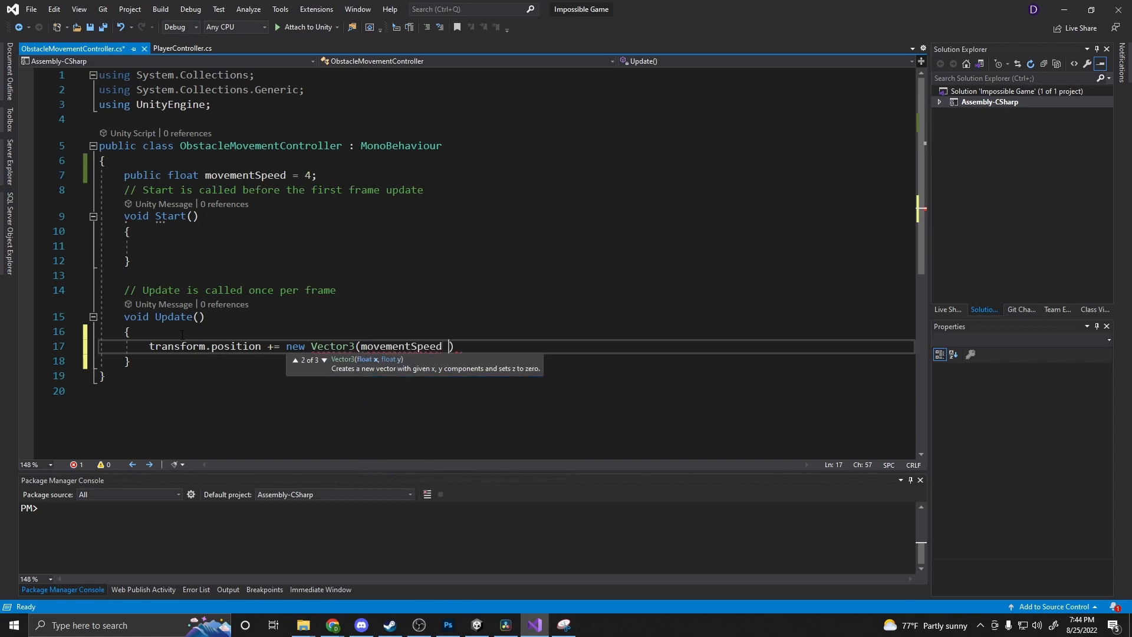
key("Tab")
type(", ")
type("0, 0)")
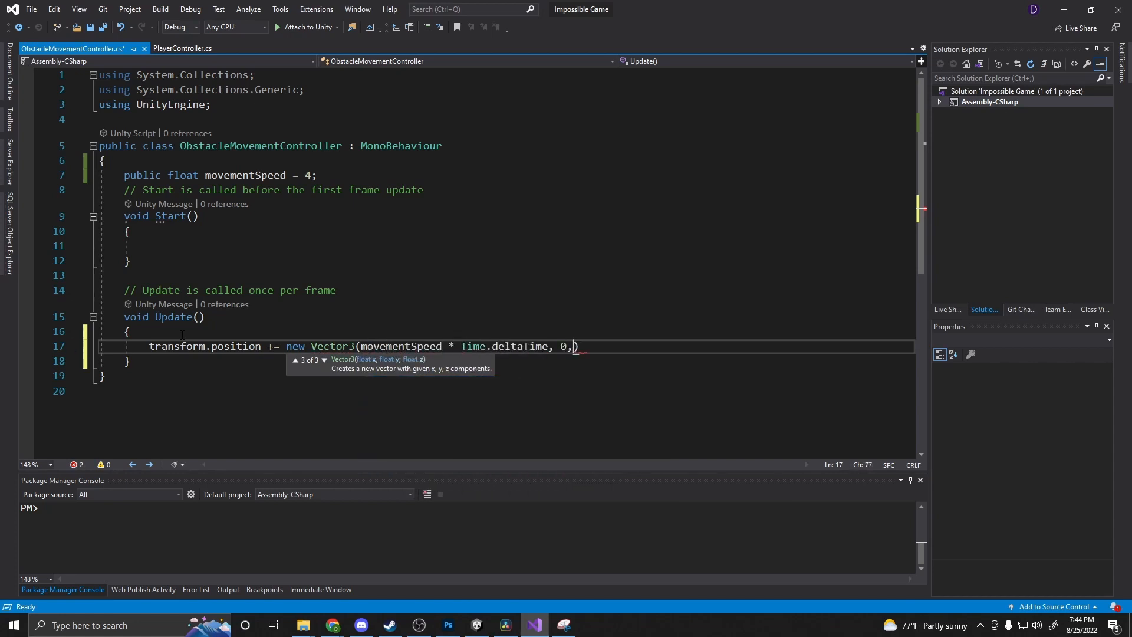
type(";")
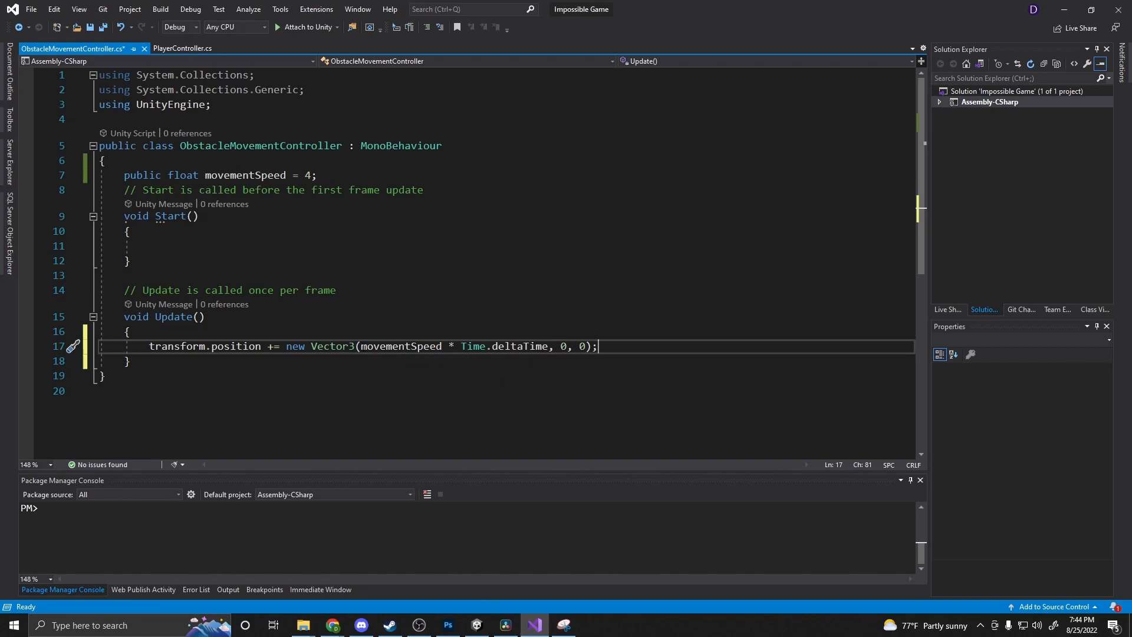
Step: Negate movementSpeed in the Vector3's x component so it reads -movementSpeed, and save the script
left_click(361, 347)
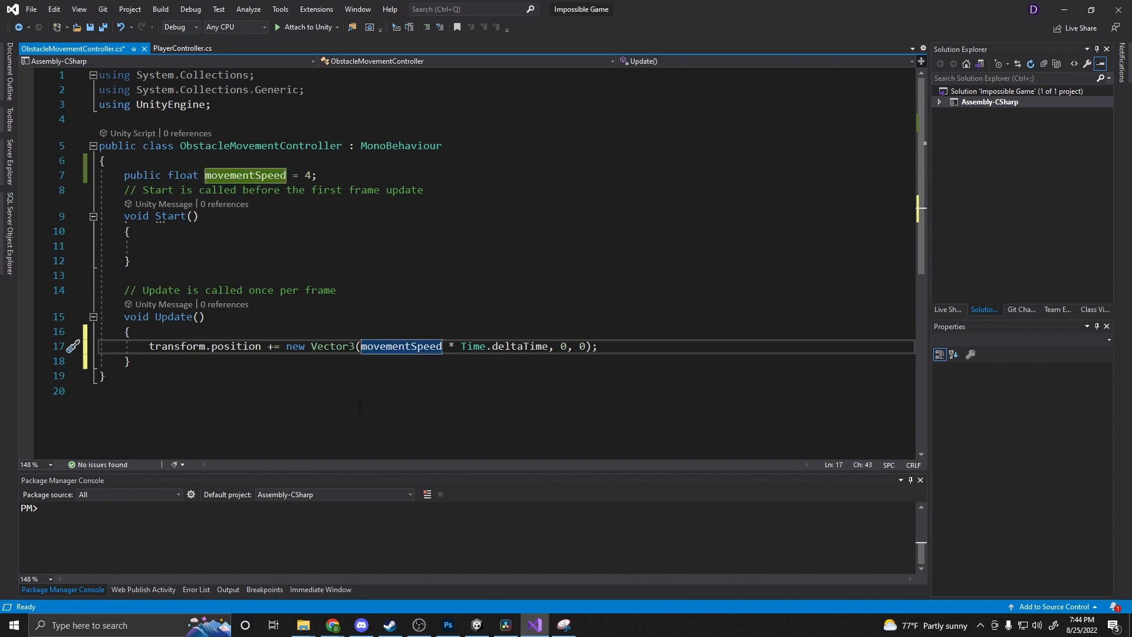
type("-")
left_click(518, 293)
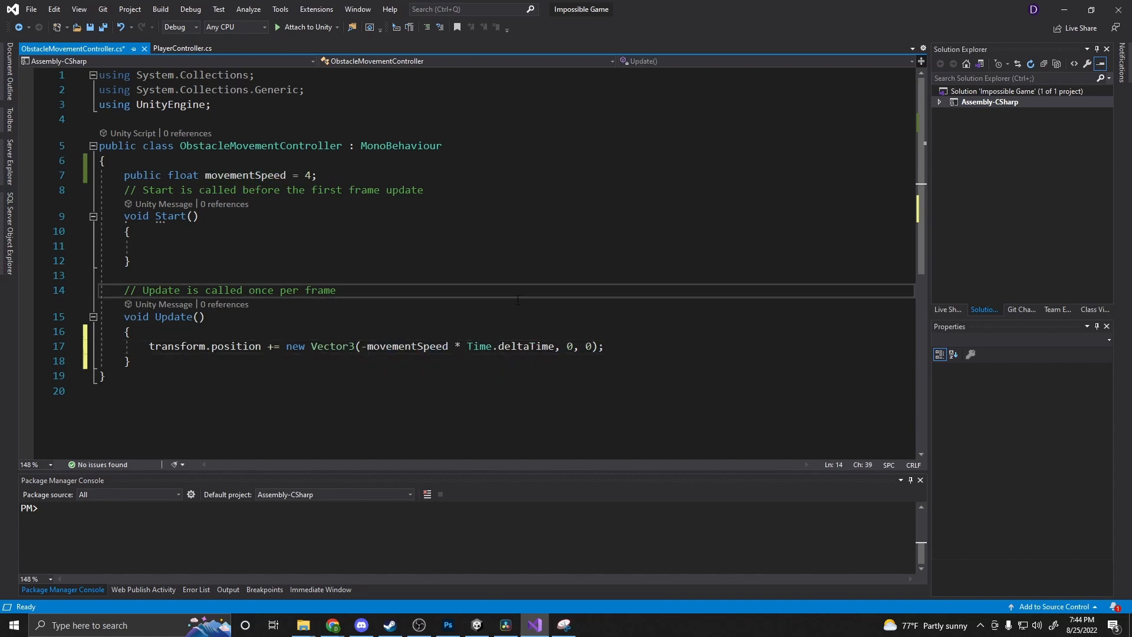
key("ctrl+s")
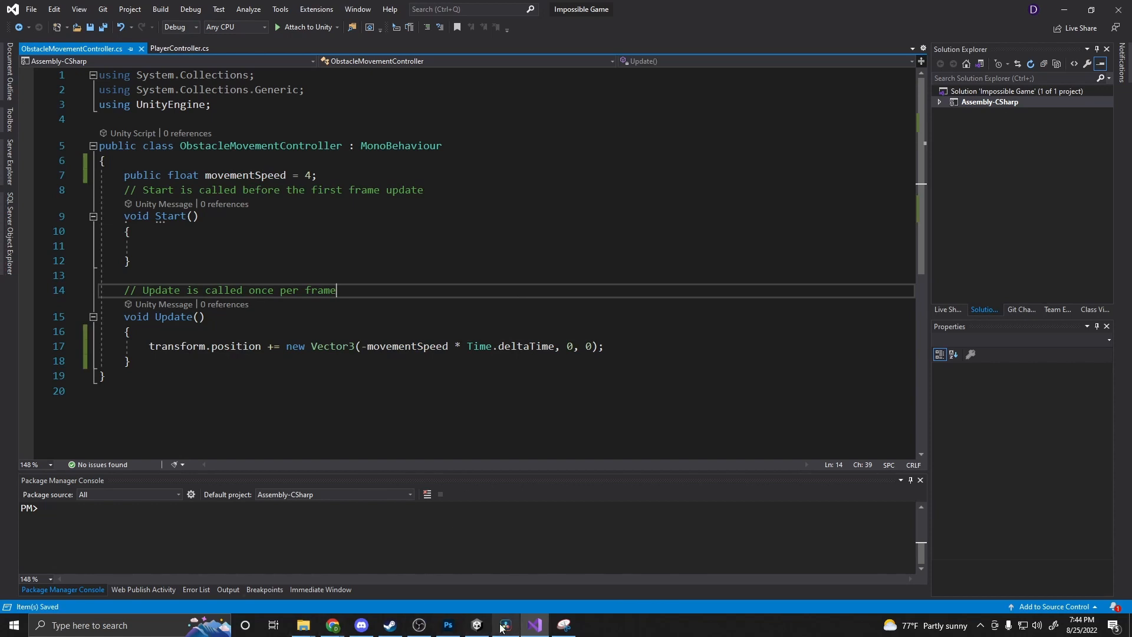
Step: Switch to the Unity editor, run the game briefly to check the triangle's behaviour, and stop it
mouse_move(473, 626)
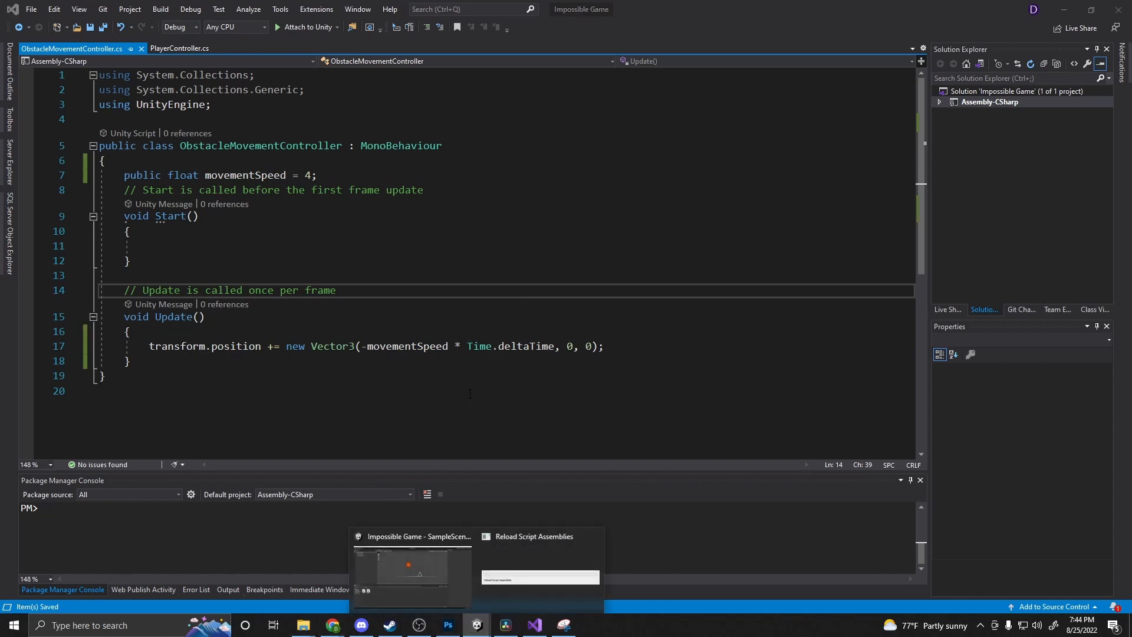
left_click(413, 569)
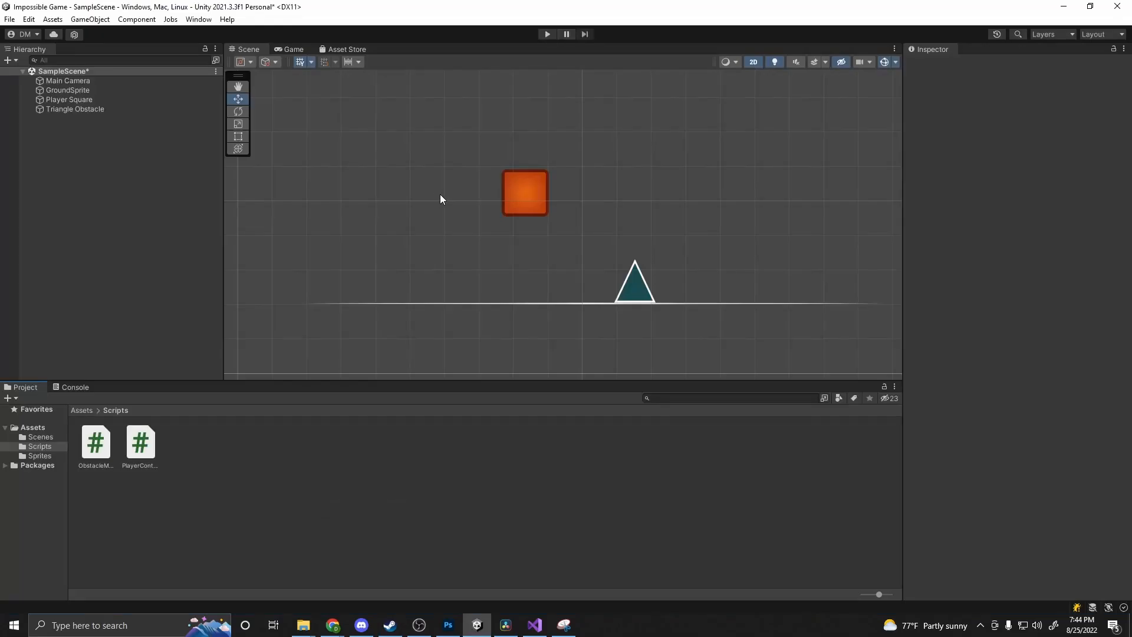
left_click(547, 33)
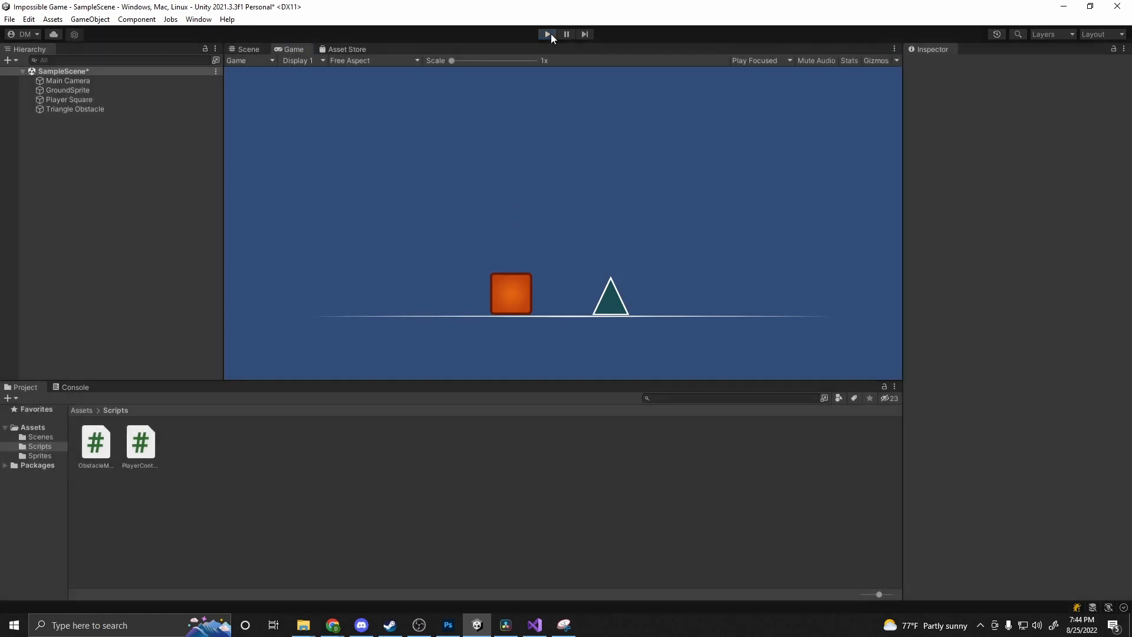
left_click(549, 34)
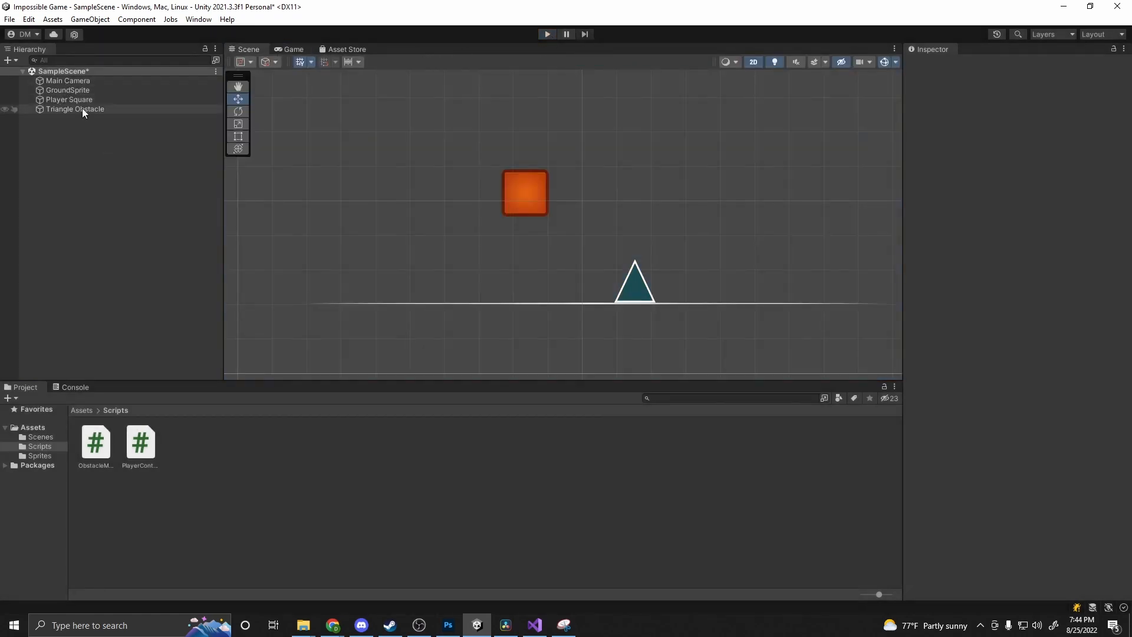
Step: Attach the ObstacleMovementController script to Triangle Obstacle, and test its movement in a short play session
left_click(83, 110)
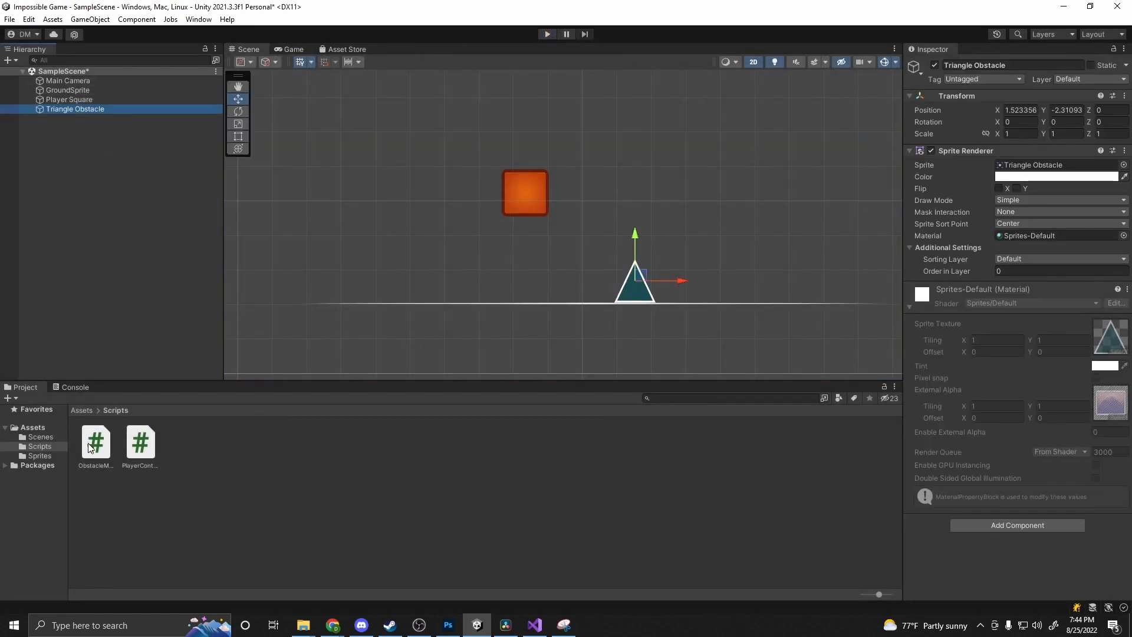
left_click_drag(89, 445, 962, 278)
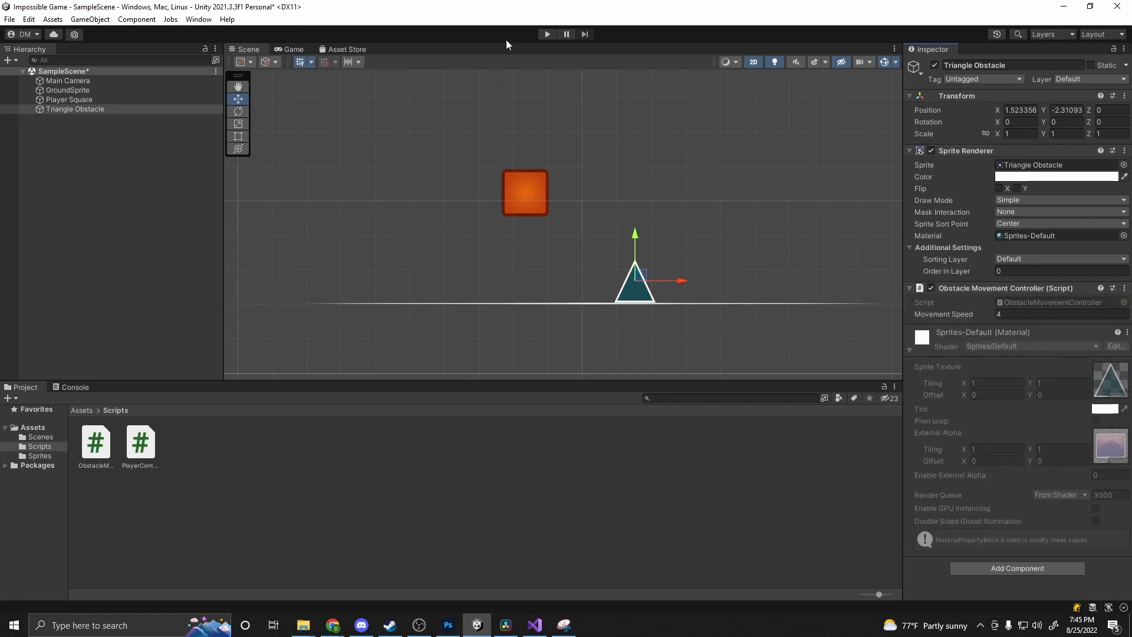
left_click(547, 33)
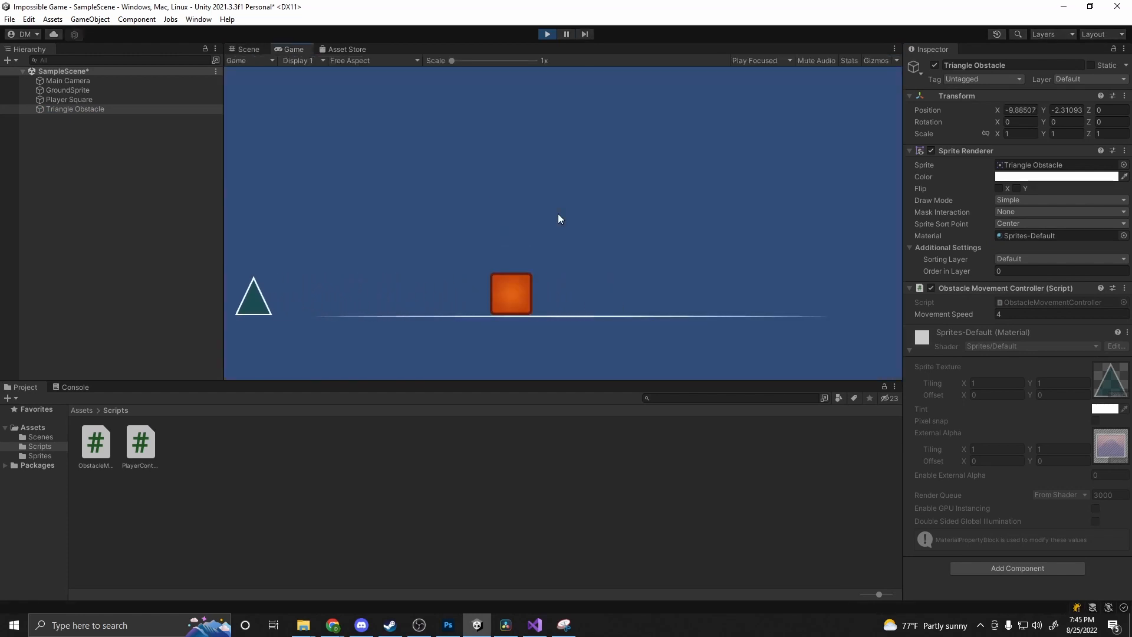
left_click(547, 34)
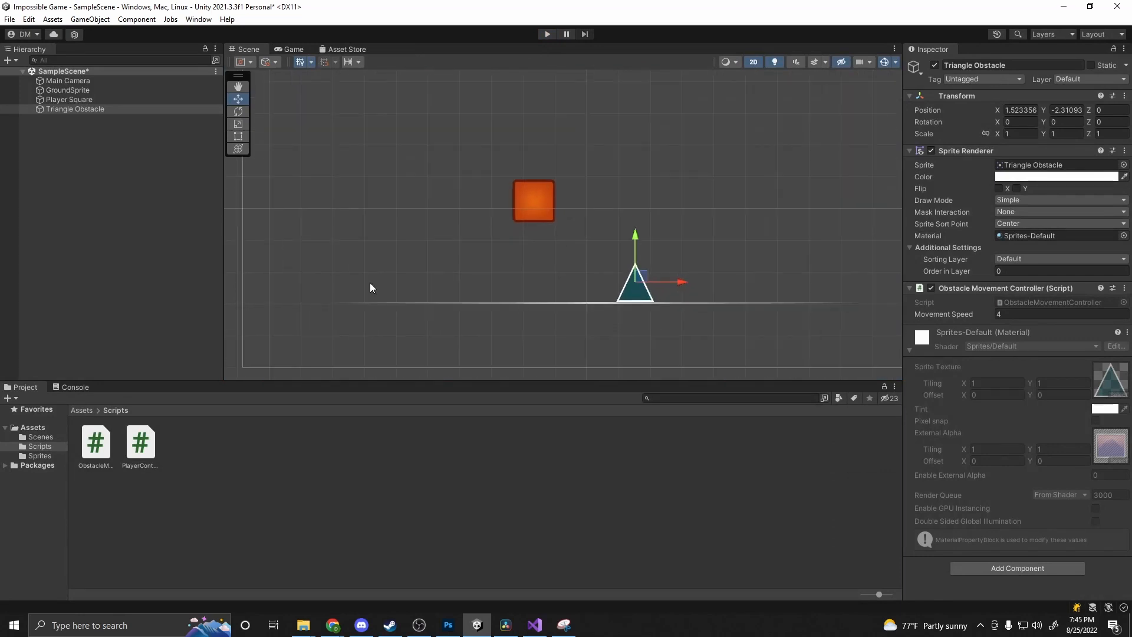
Step: Duplicate Triangle Obstacle three times and spread the triangles horizontally along the ground level, the farthest at about X 25
scroll(370, 284, "down", 5)
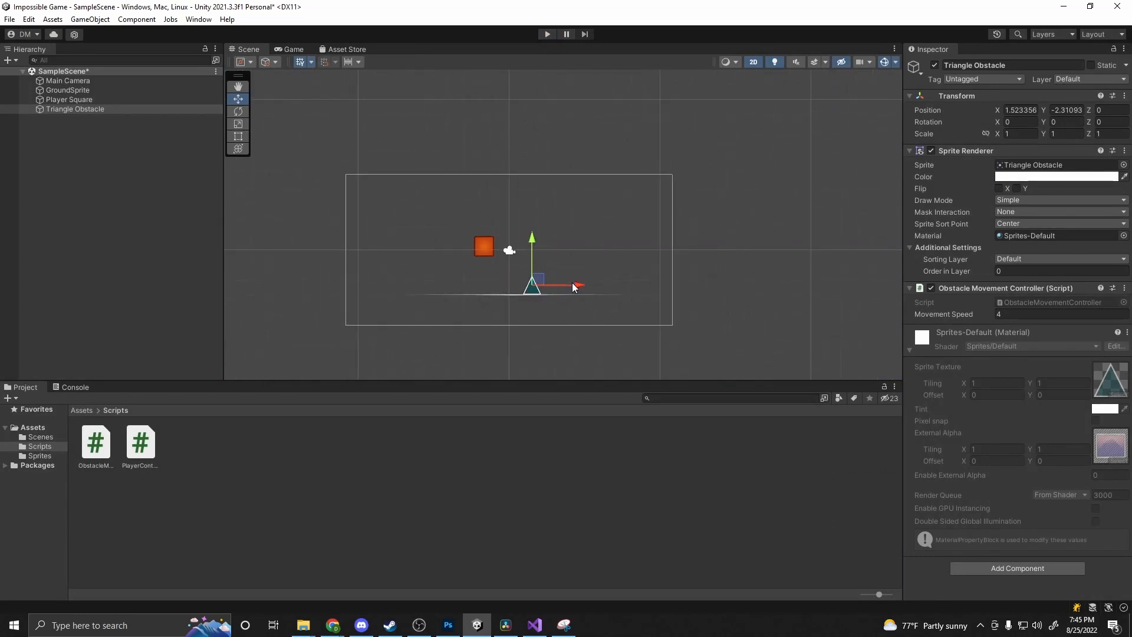
left_click_drag(575, 287, 934, 288)
key("ctrl+d")
key("ctrl+d")
key("ctrl+d")
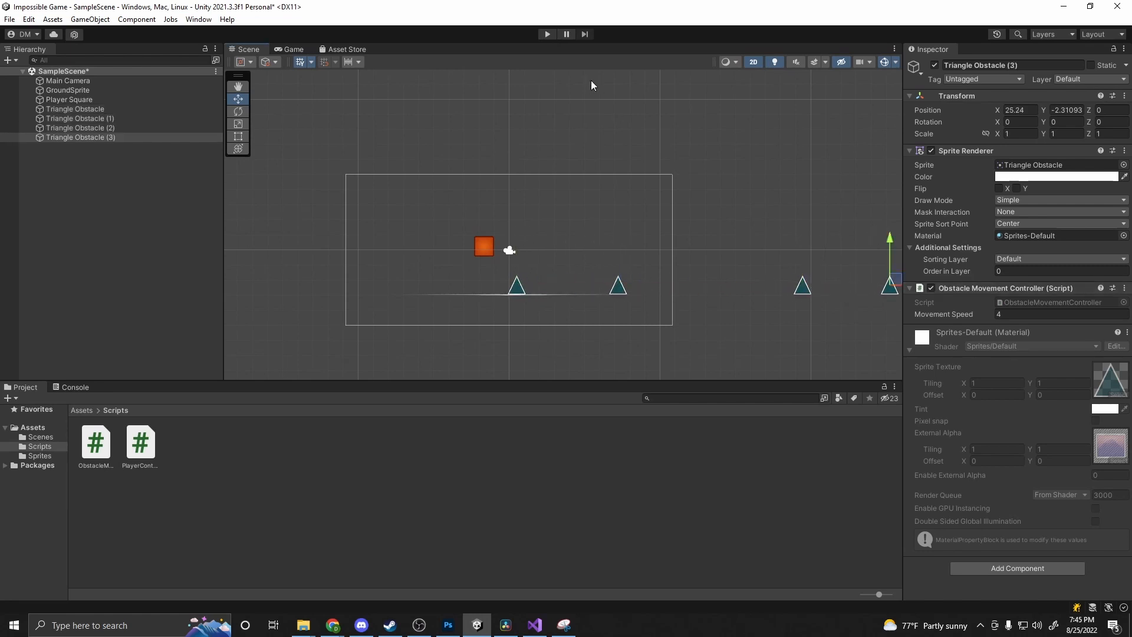
Step: Run the game and make the player square jump over the approaching triangles
left_click(546, 34)
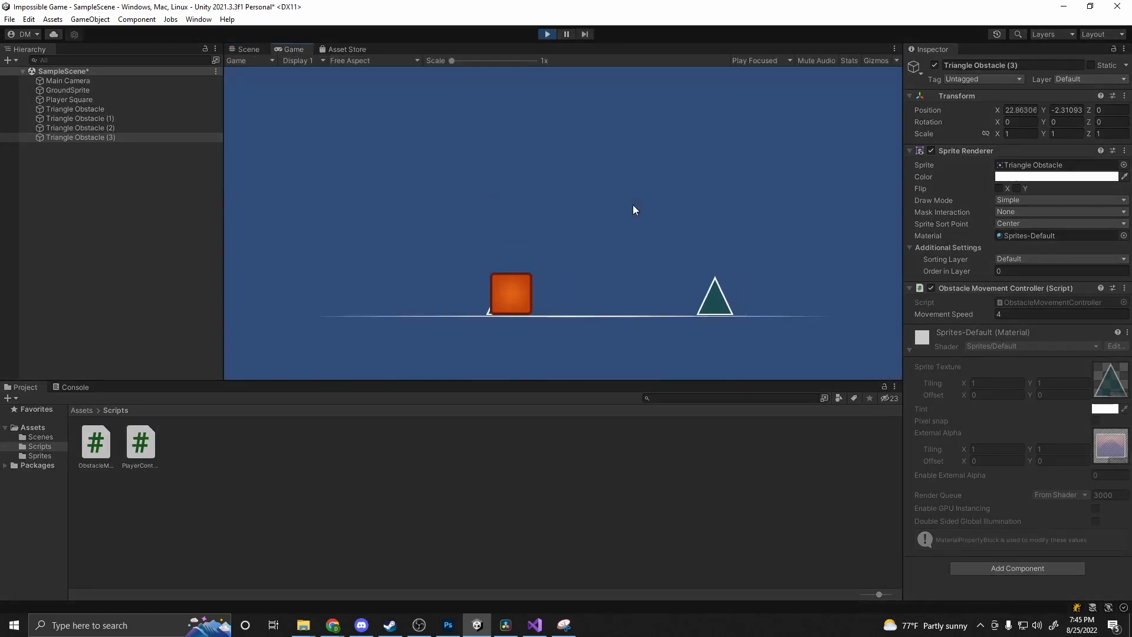
key("space")
key("space")
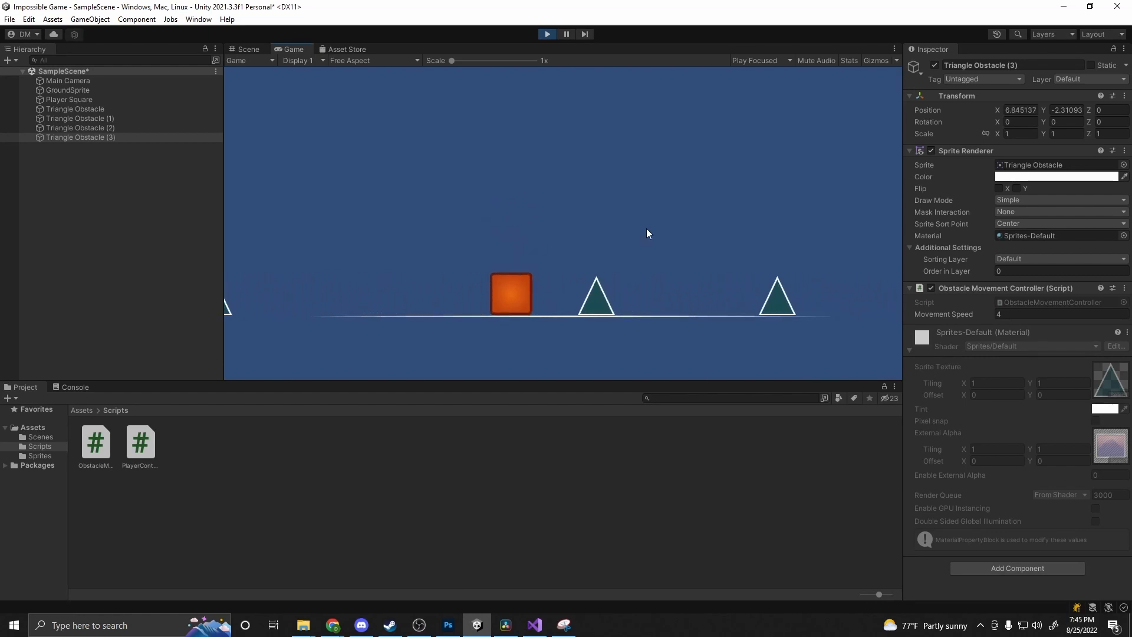
Step: Stop the game after a last jump and delete the three duplicated triangles, keeping only the original Triangle Obstacle
key("space")
left_click(547, 34)
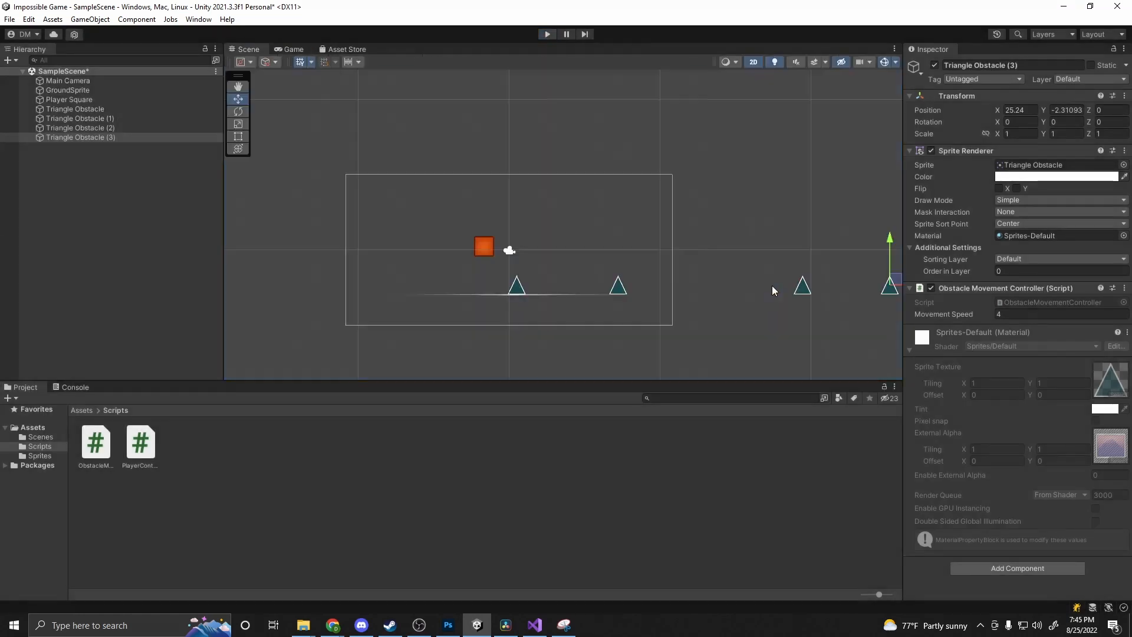
left_click(617, 287)
key("Delete")
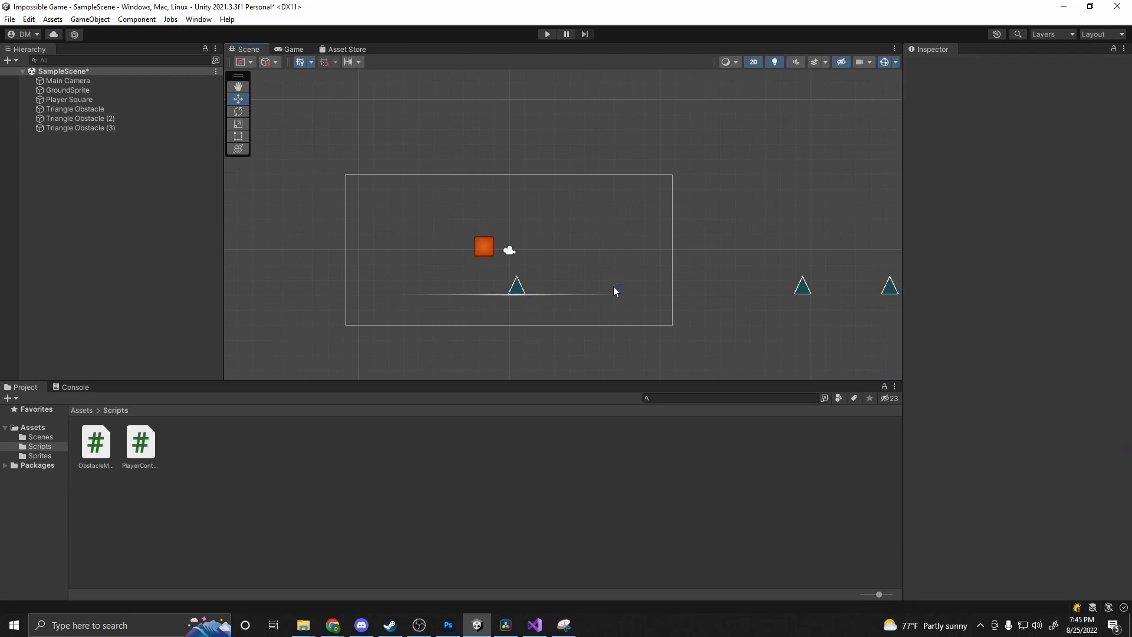
left_click(801, 287)
key("Delete")
left_click(889, 287)
key("Delete")
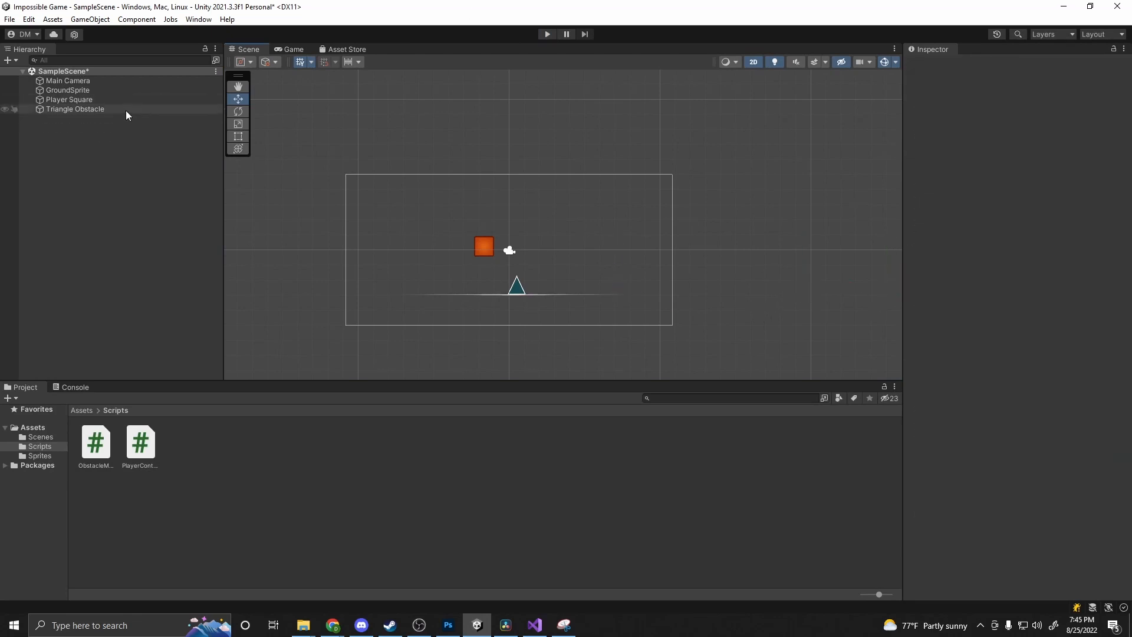
Step: Create a folder named Prefabs in the project's Assets folder
left_click(77, 410)
right_click(269, 508)
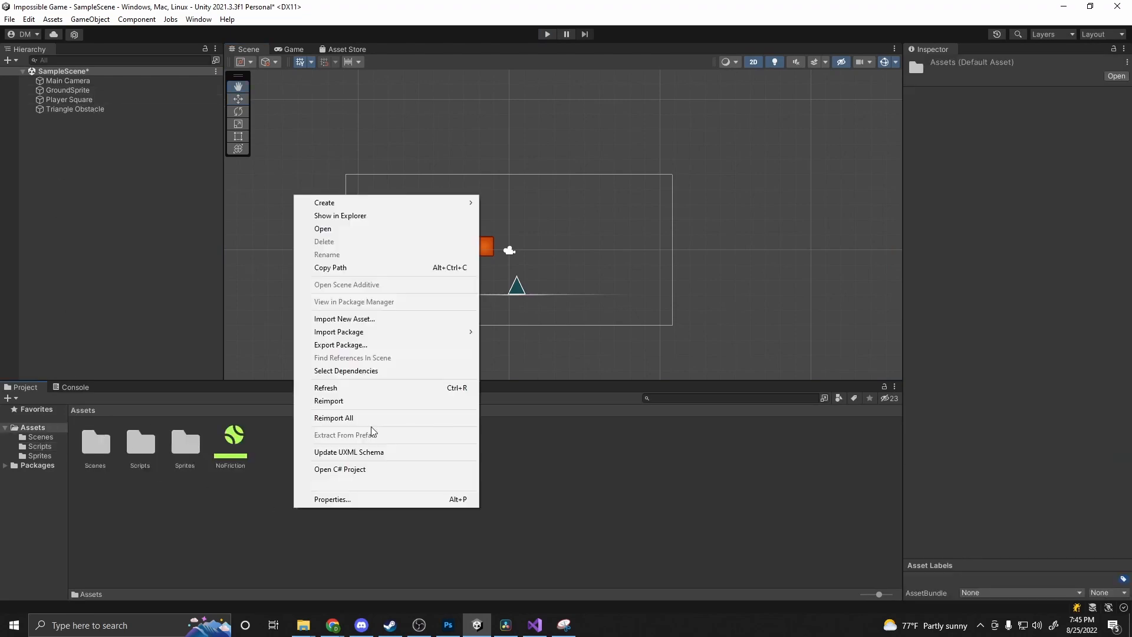
mouse_move(350, 207)
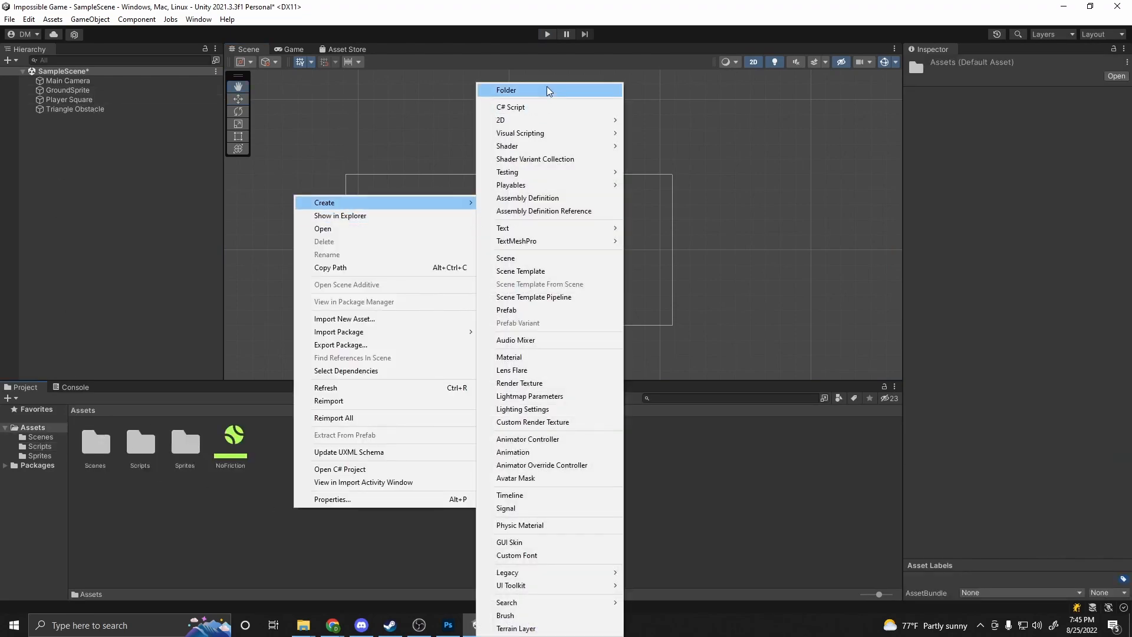
left_click(546, 86)
type("Prefabs")
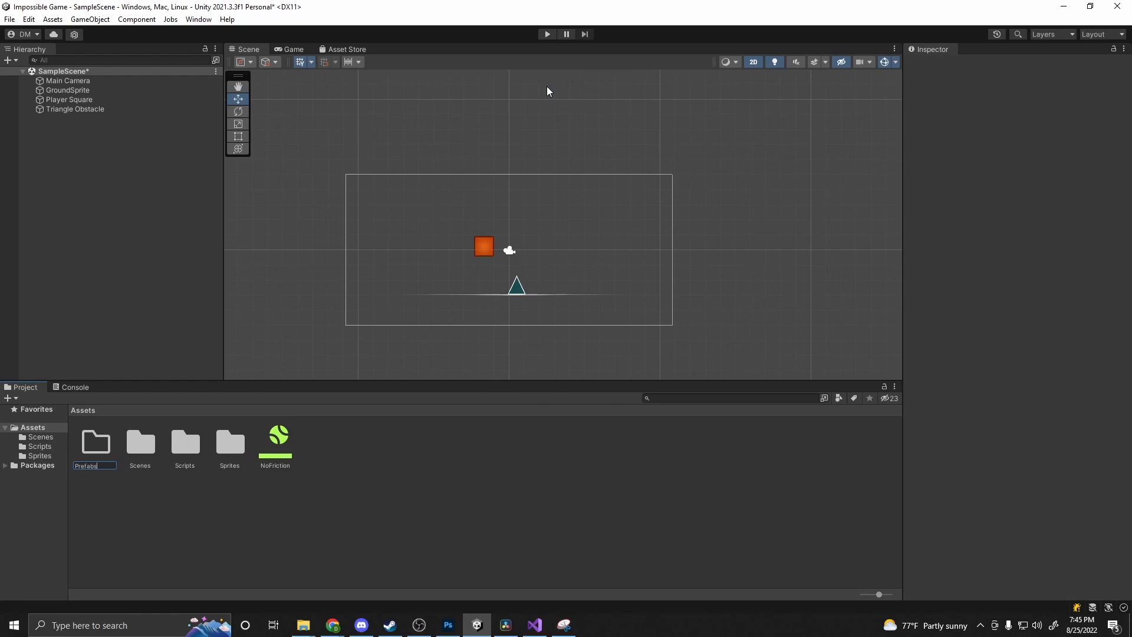
key("Return")
Step: Open the Prefabs folder and make a prefab there from the scene's Triangle Obstacle
double_click(102, 449)
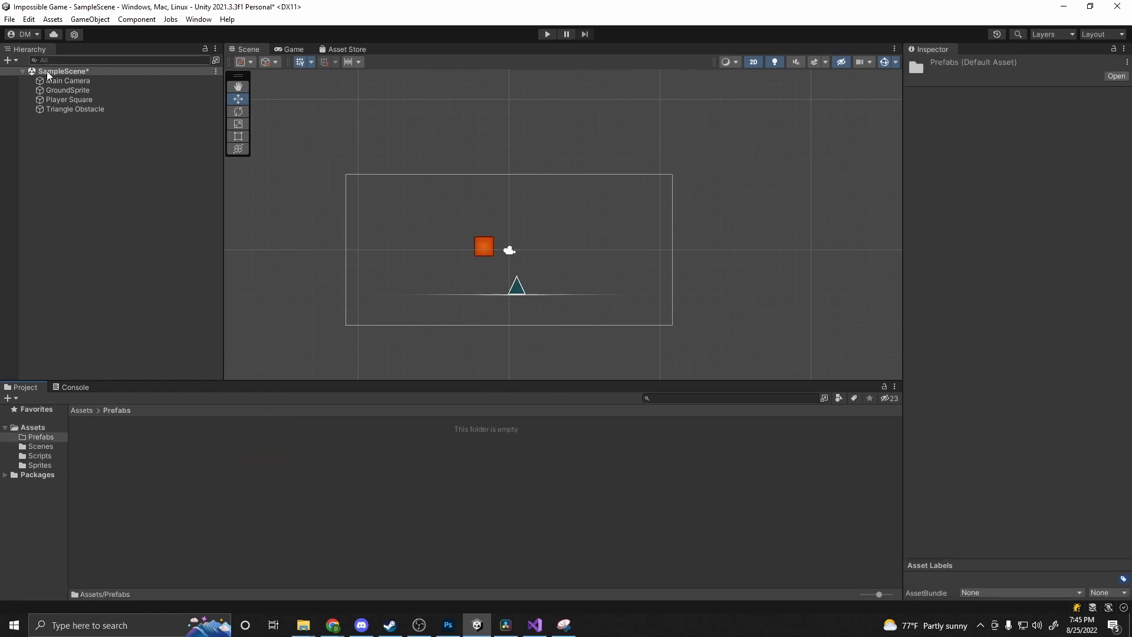
left_click(58, 100)
left_click_drag(58, 100, 99, 467)
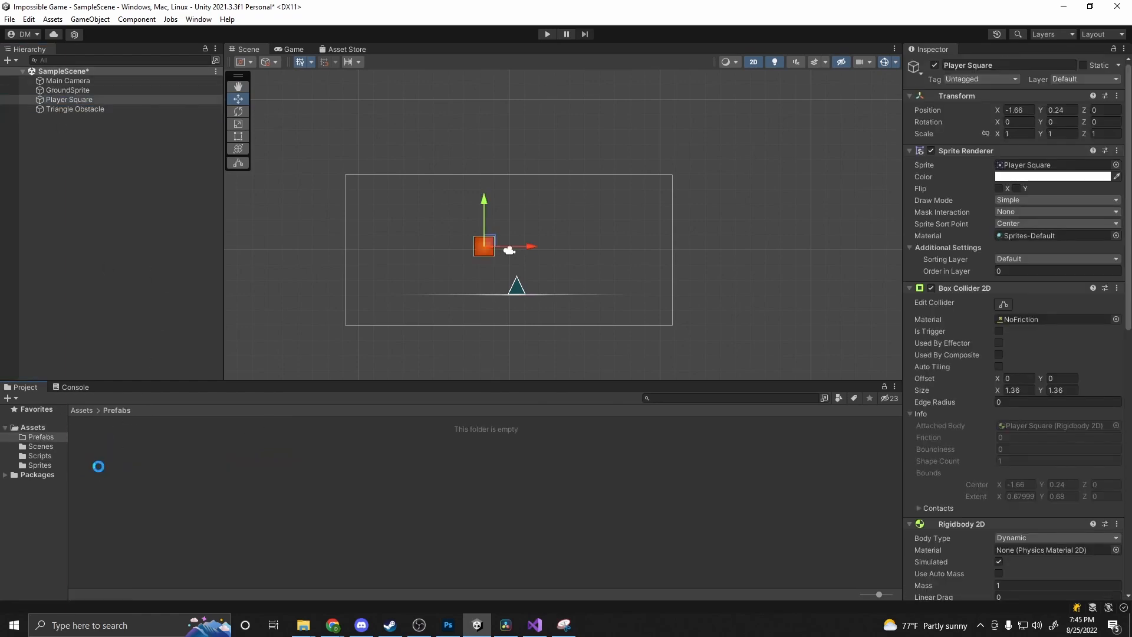
Step: Duplicate the Triangle Obstacle prefab instance three times and spread the four triangles horizontally along the ground level
left_click(516, 289)
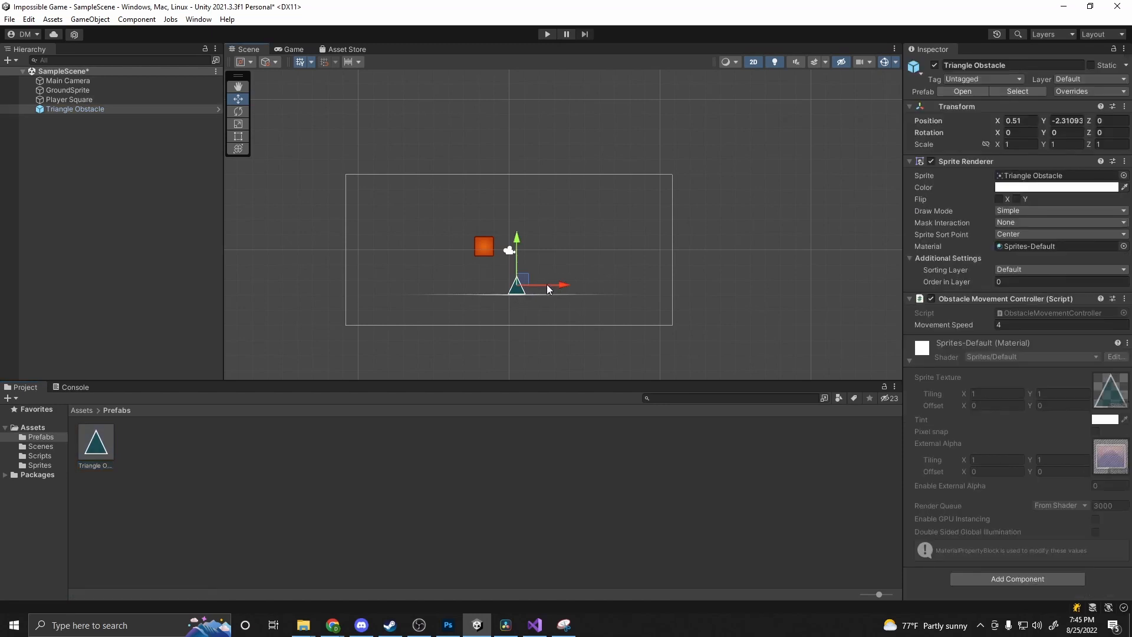
left_click_drag(547, 285, 917, 282)
key("ctrl+d")
key("ctrl+d")
key("ctrl+d")
Step: Set the Movement Speed of the Triangle Obstacle prefab asset to 6
left_click(96, 445)
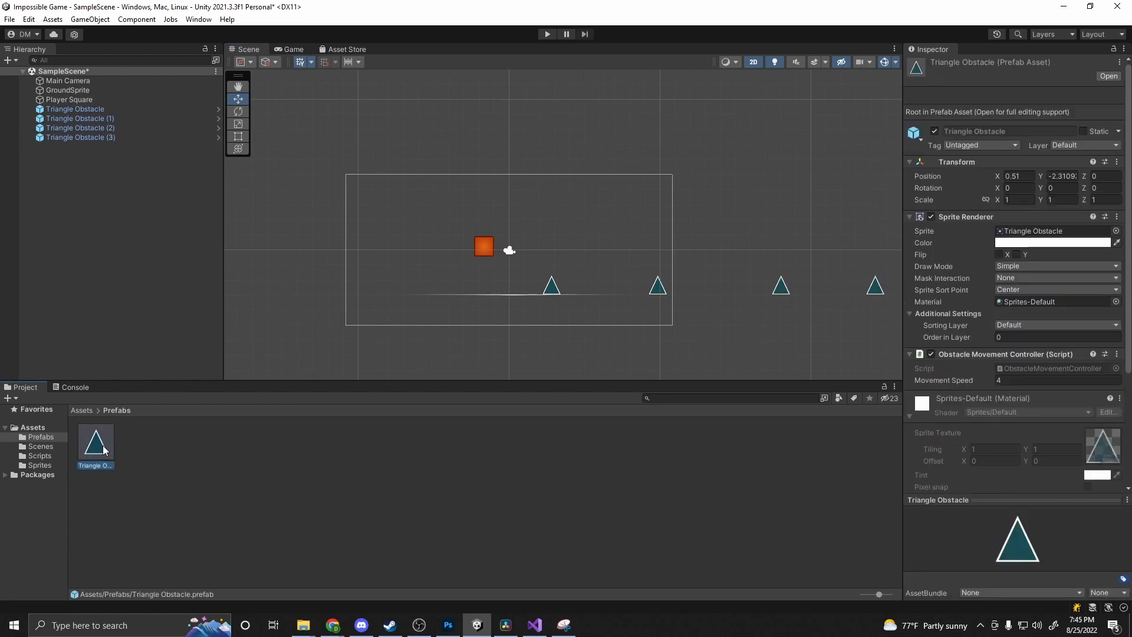
scroll(1017, 337, "down", 2)
left_click(1018, 316)
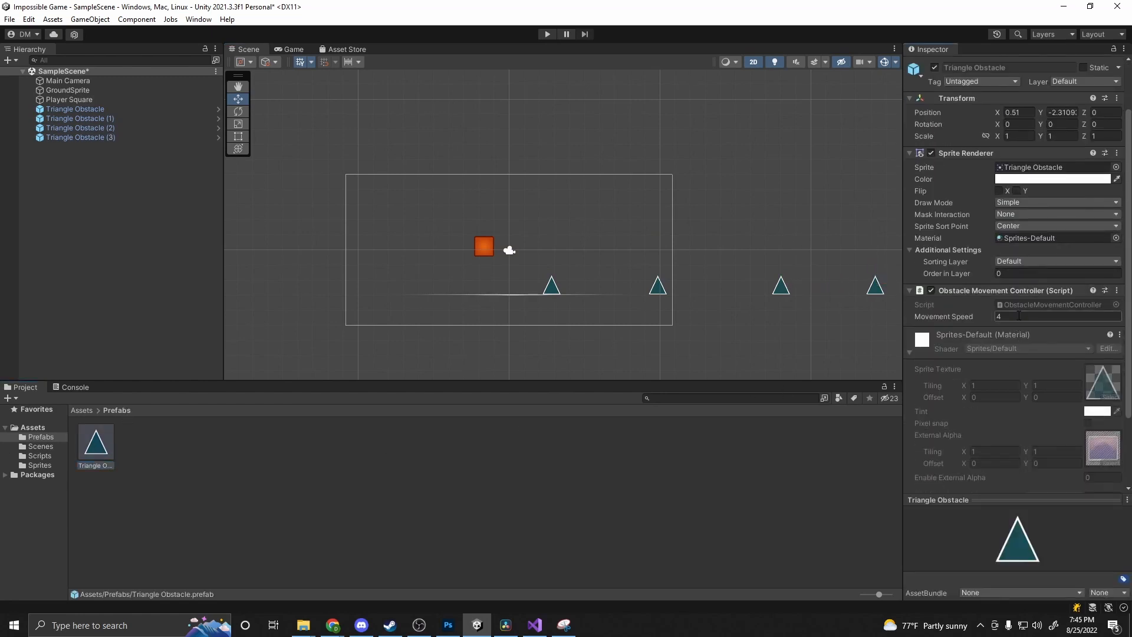
Step: Run the game, make the player square jump over the faster triangles, and stop the game
left_click(547, 35)
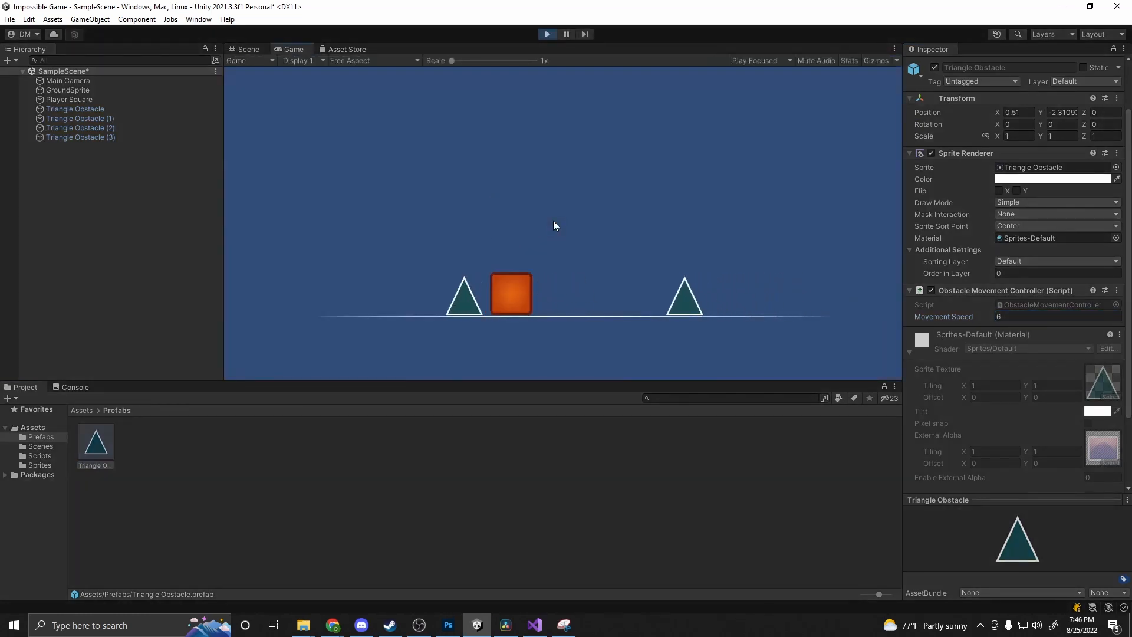
key("space")
key("space")
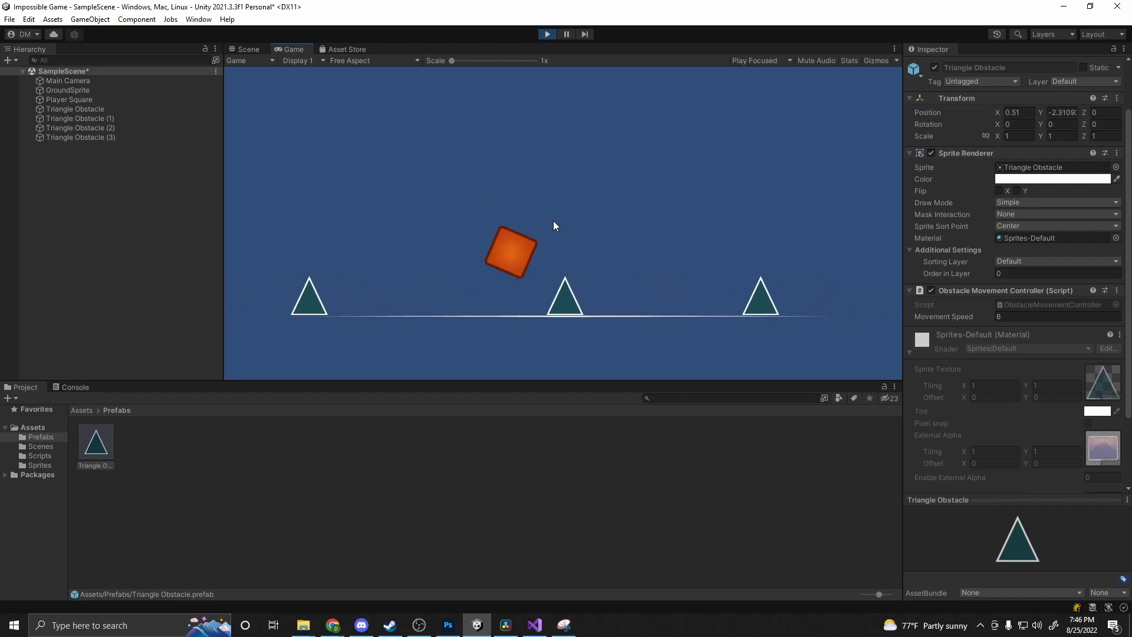
key("space")
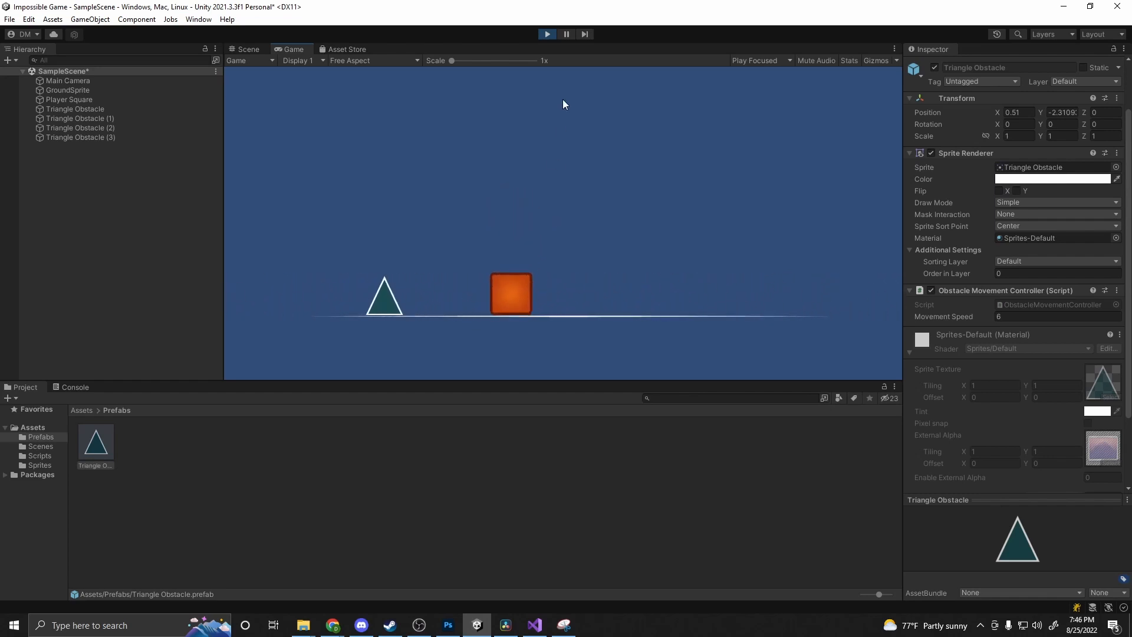
left_click(548, 34)
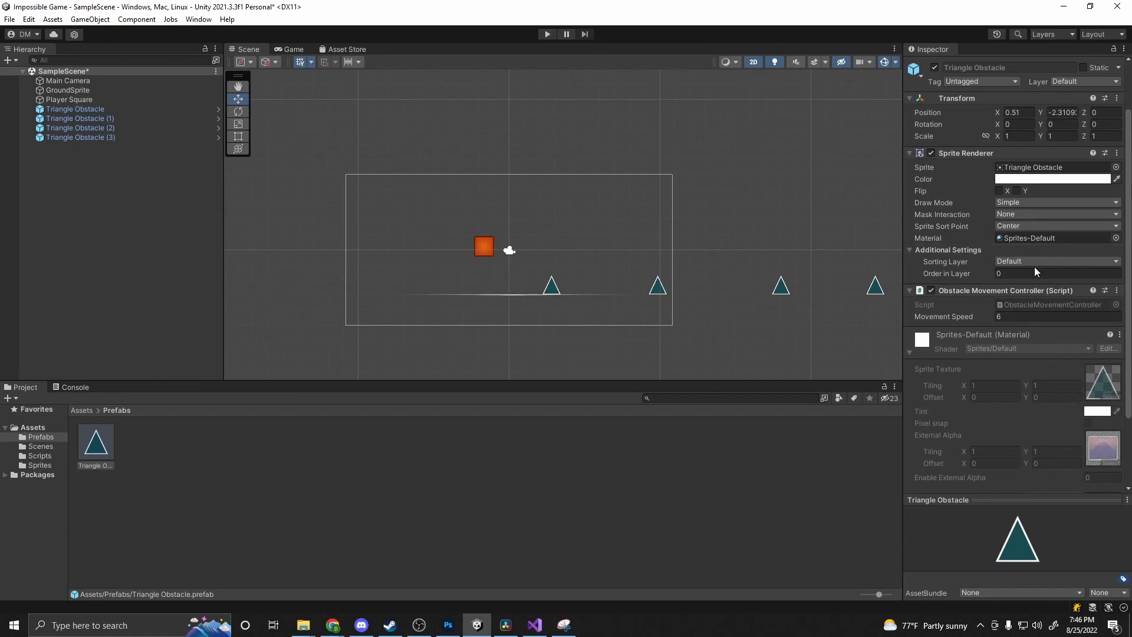
Step: Set the Triangle Obstacle prefab's Movement Speed to 7 and test it in a short play session
left_click(1032, 316)
left_click(548, 34)
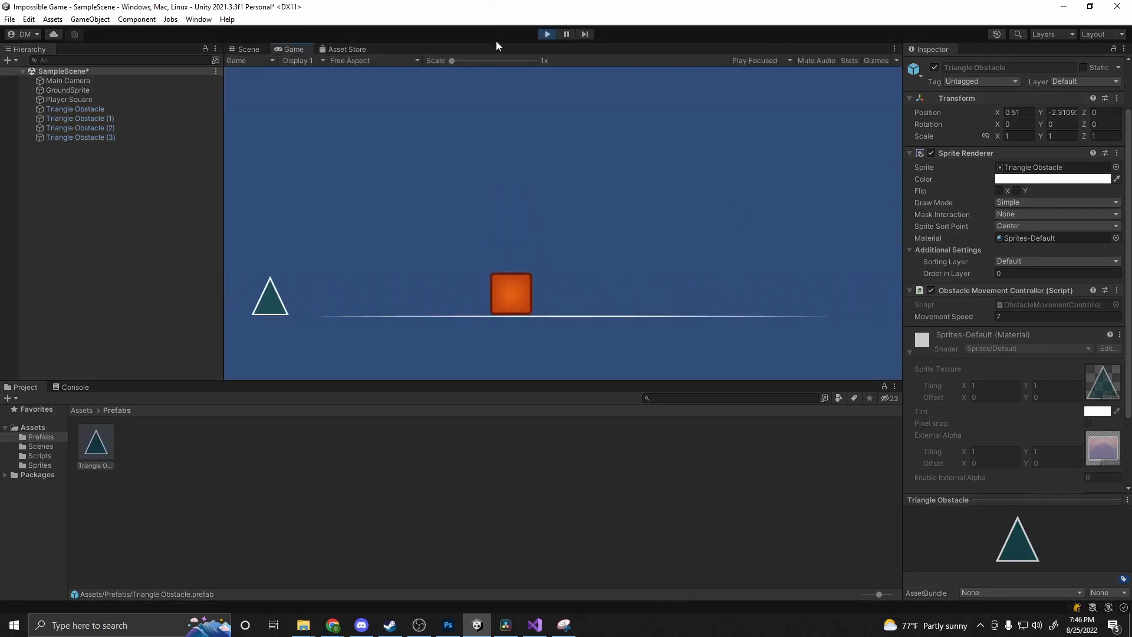
left_click(548, 34)
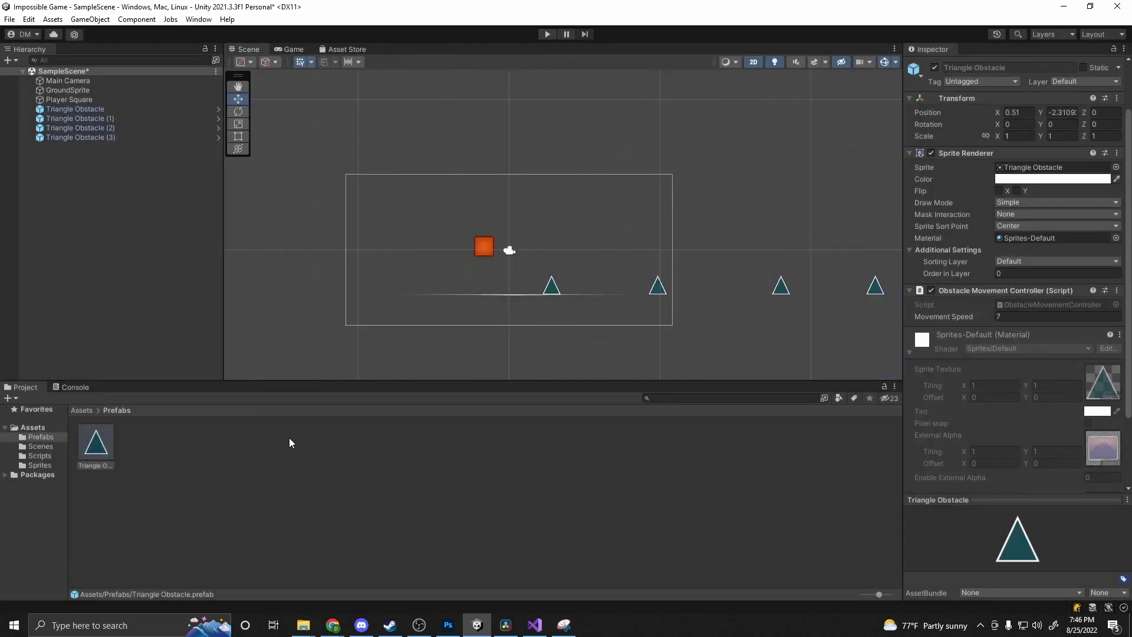
Step: Open the Triangle Obstacle prefab for editing and add a Polygon Collider 2D with Is Trigger enabled
double_click(96, 443)
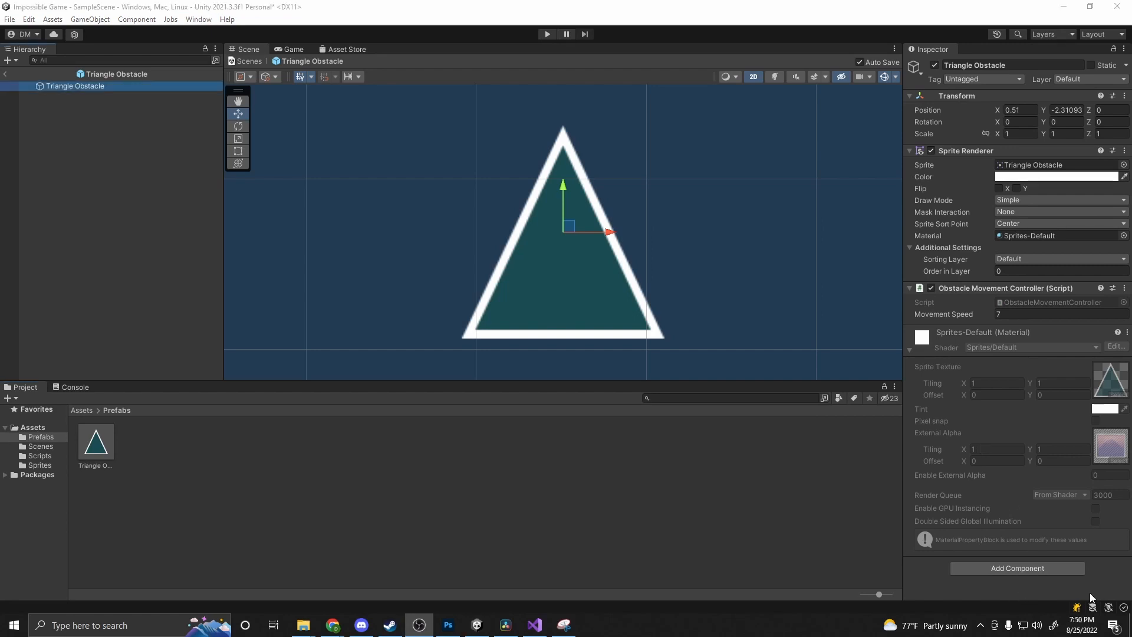
left_click(996, 571)
type("pol")
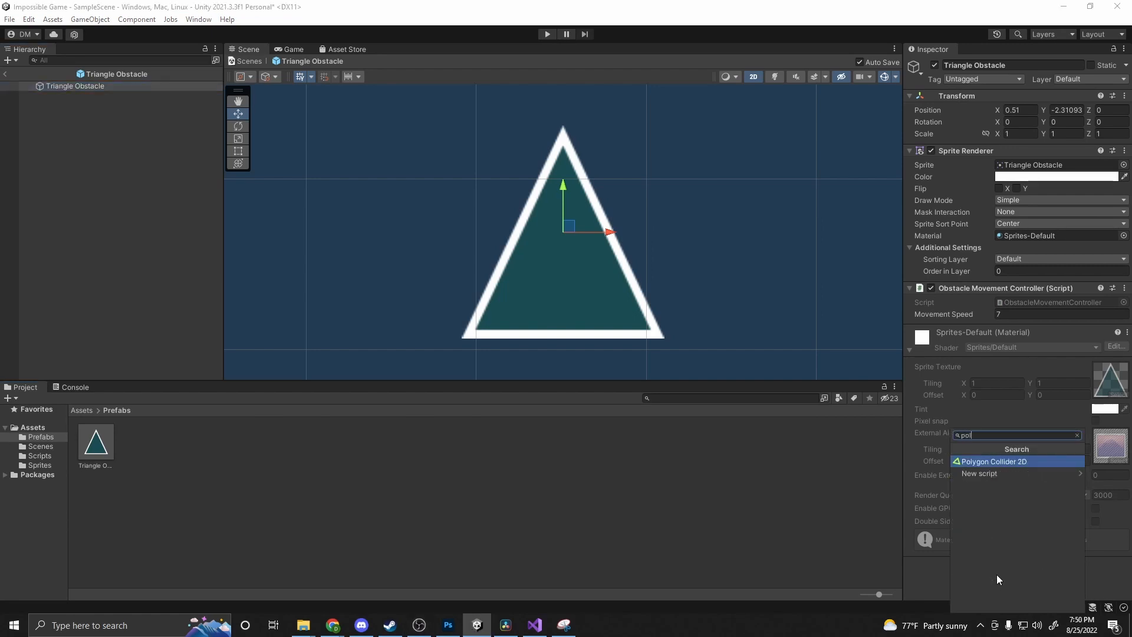
key("Return")
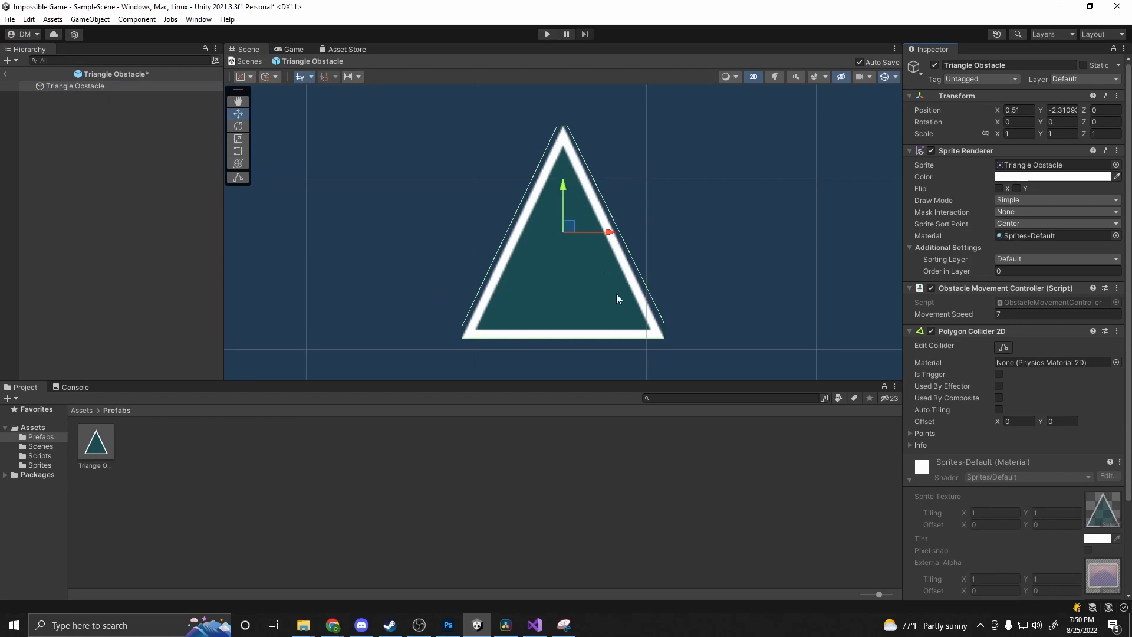
scroll(604, 280, "down", 5)
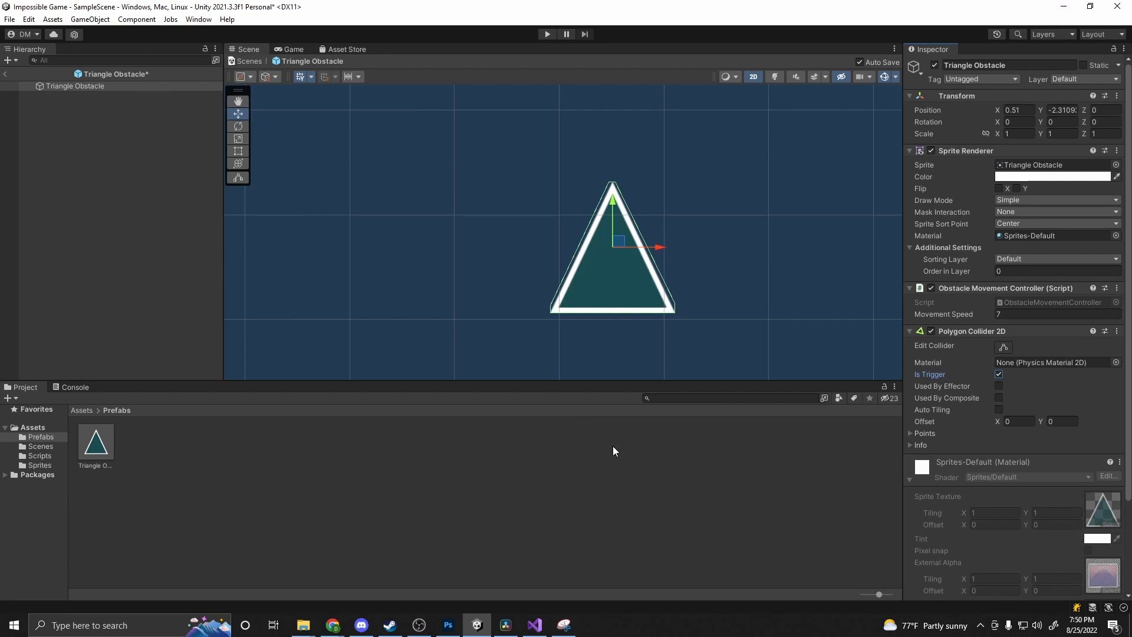
left_click(68, 351)
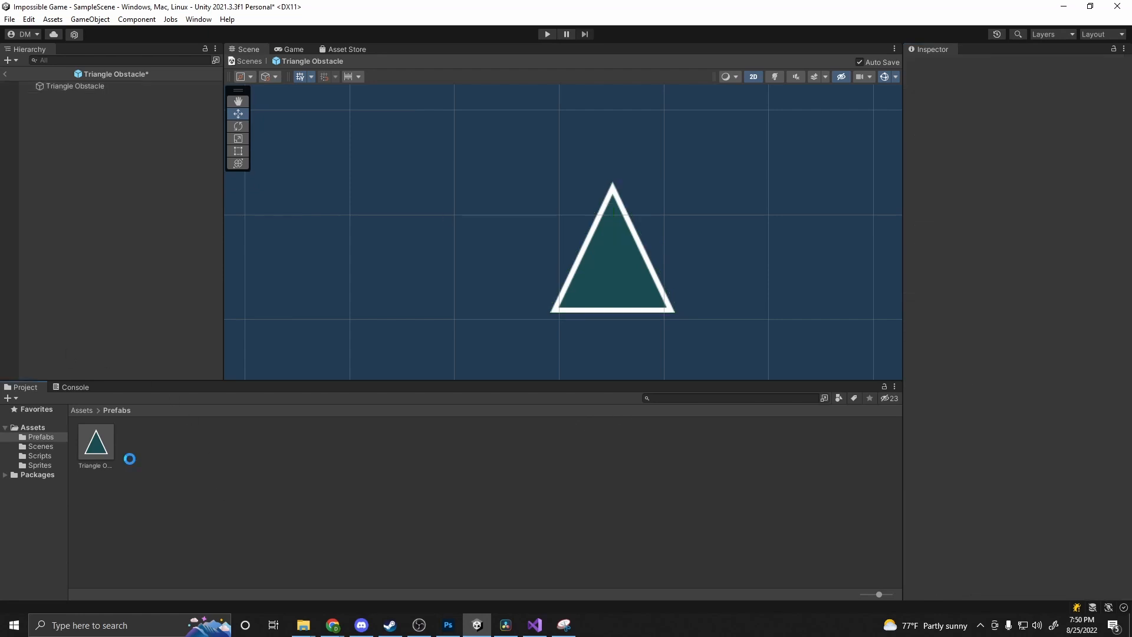
Step: Create a C# script named PlayerKillerController in the Scripts folder
left_click(87, 409)
double_click(184, 442)
right_click(277, 481)
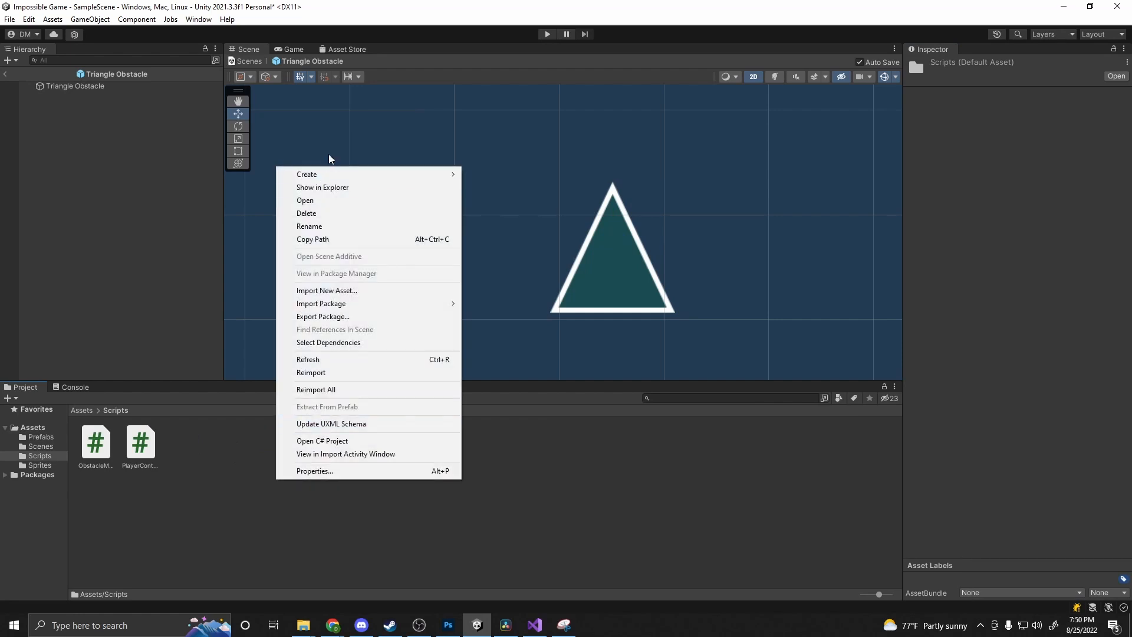
mouse_move(328, 179)
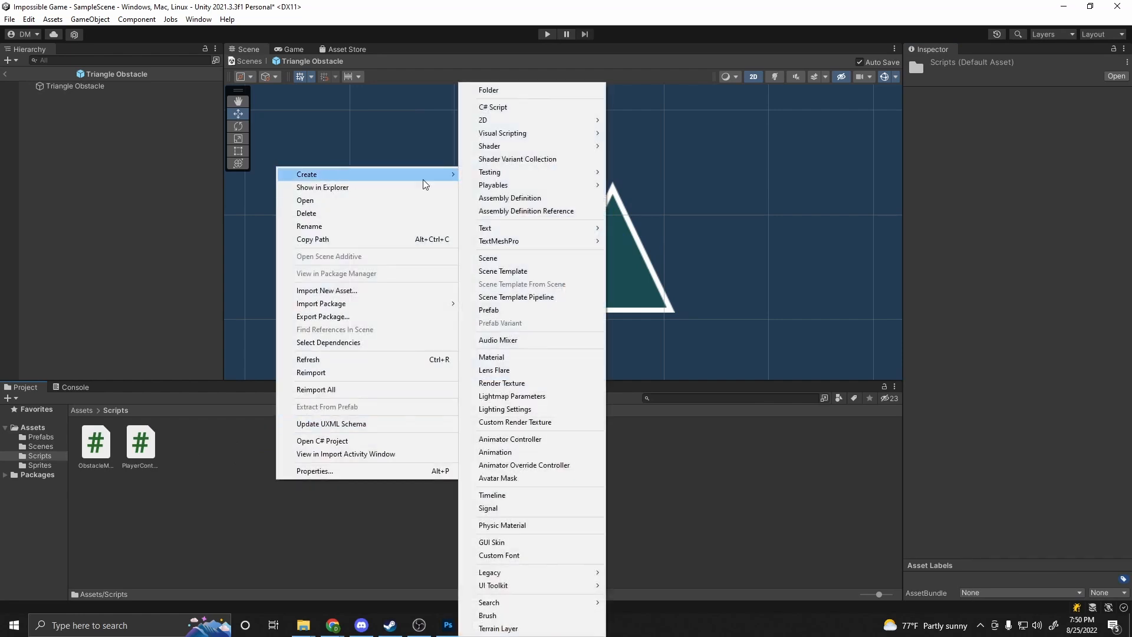
left_click(531, 107)
type("P")
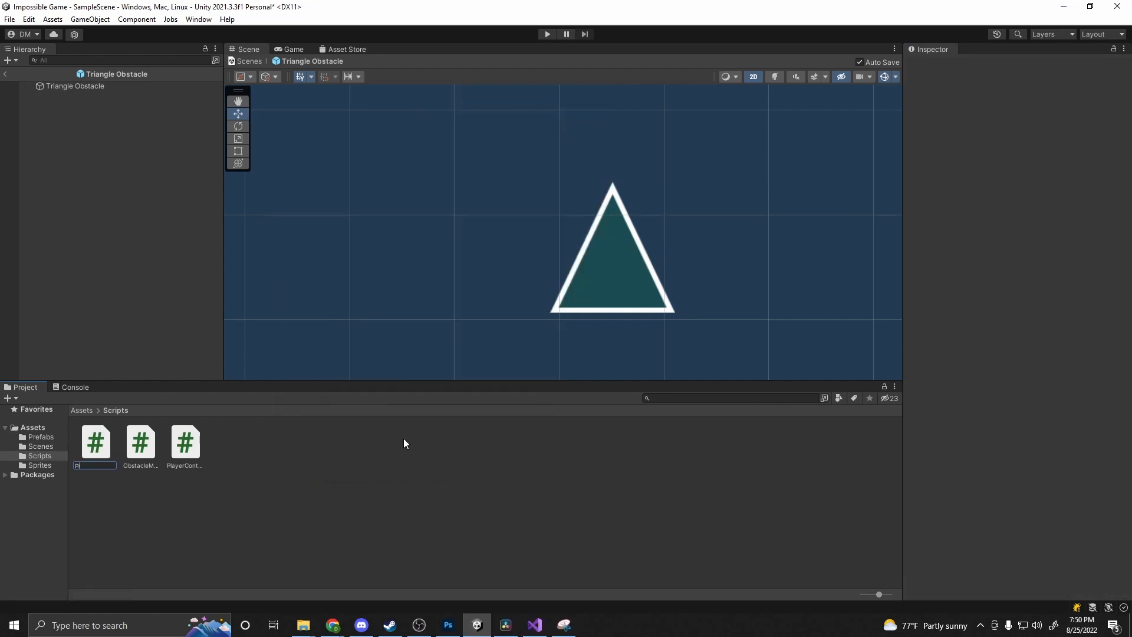
type("layerKillerController")
key("Return")
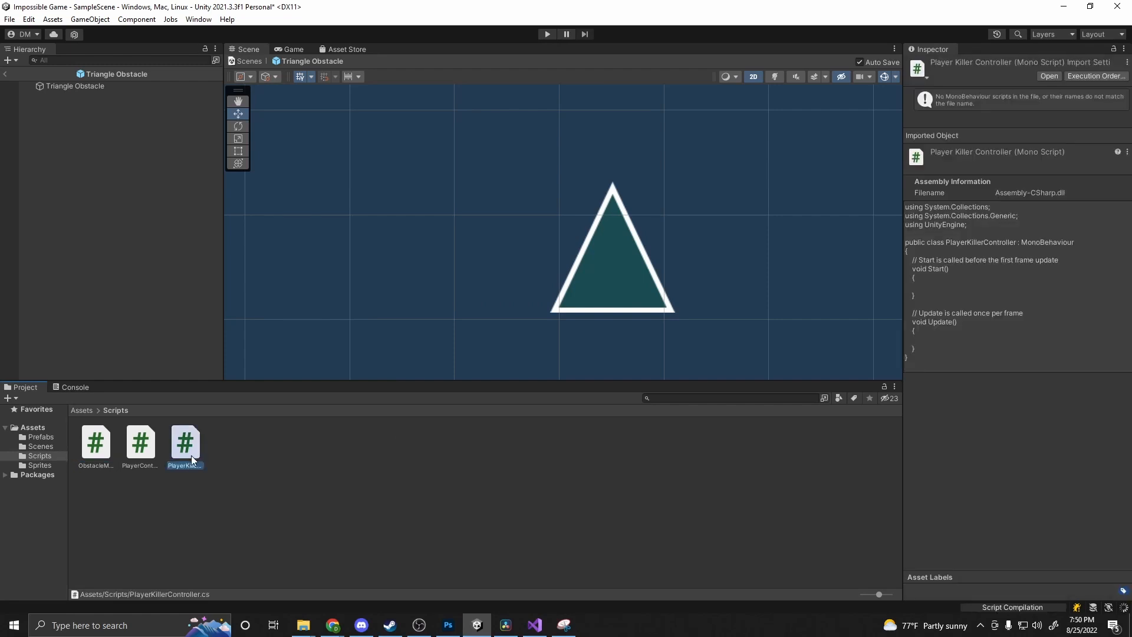
Step: Open PlayerKillerController in Visual Studio and add an OnTriggerEnter2D method below Update
double_click(185, 446)
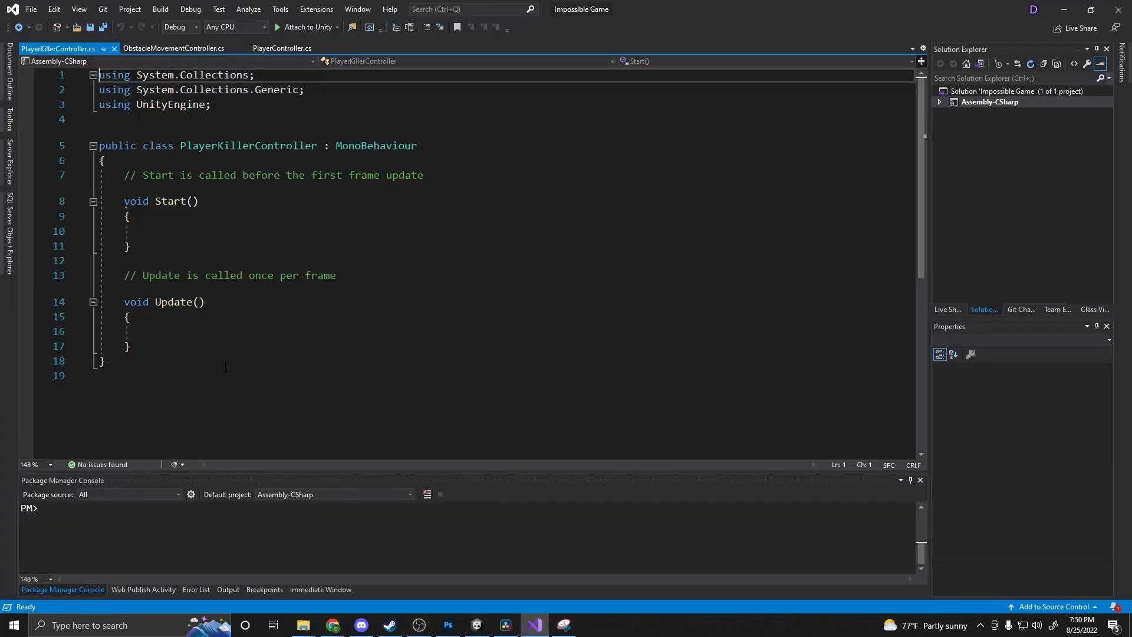
left_click(225, 368)
left_click(231, 177)
left_click(195, 231)
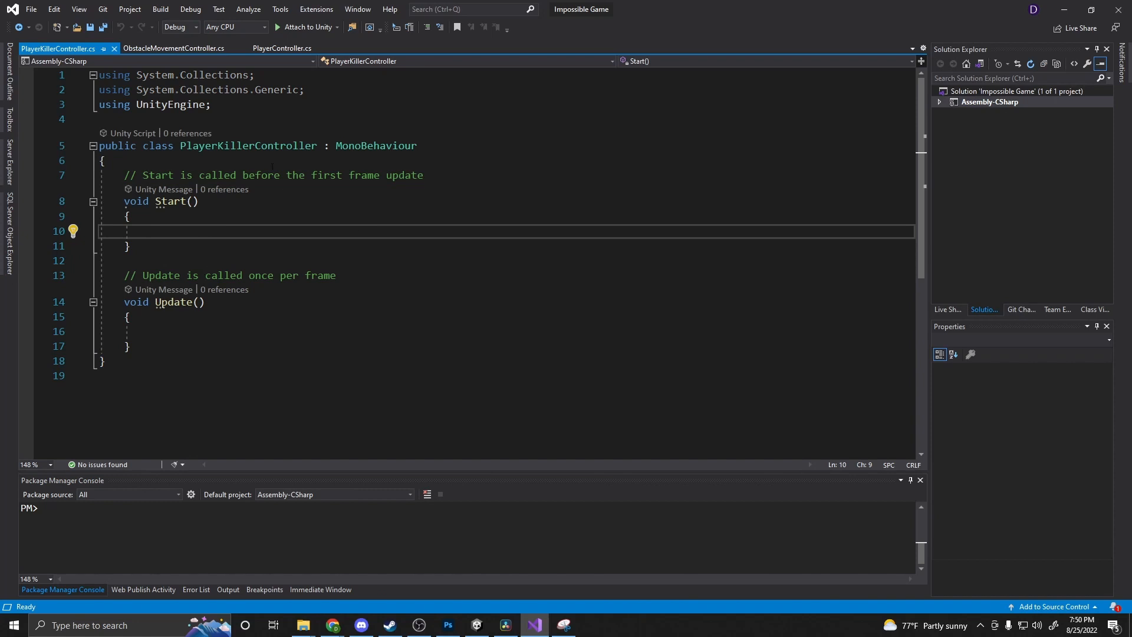
left_click(171, 345)
key("Return")
key("Return")
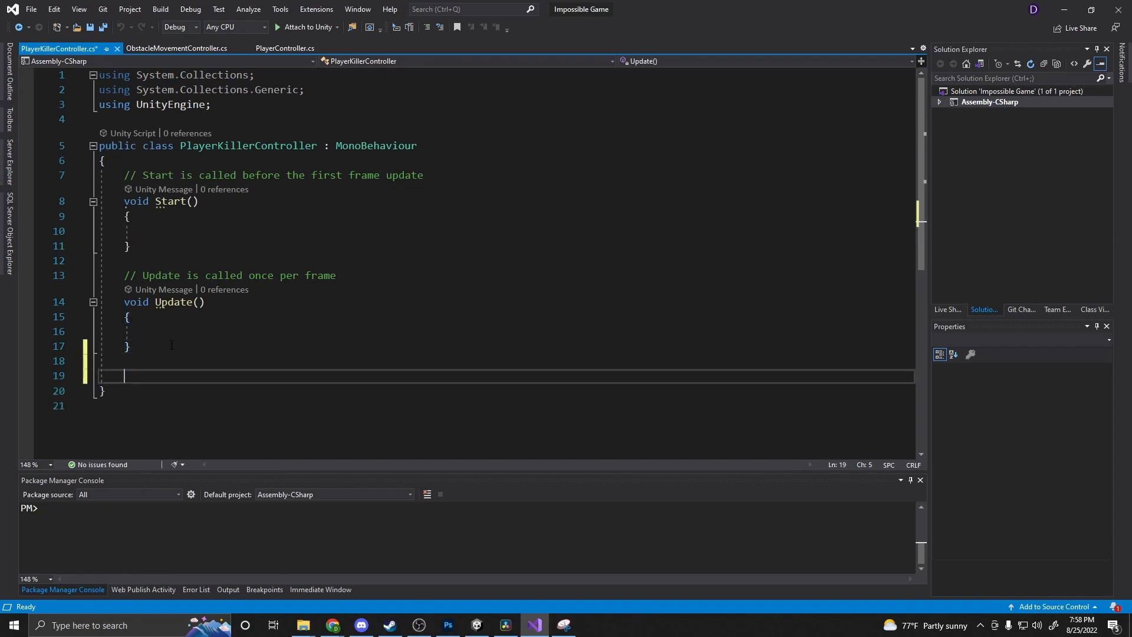
type("ontri")
key("Down")
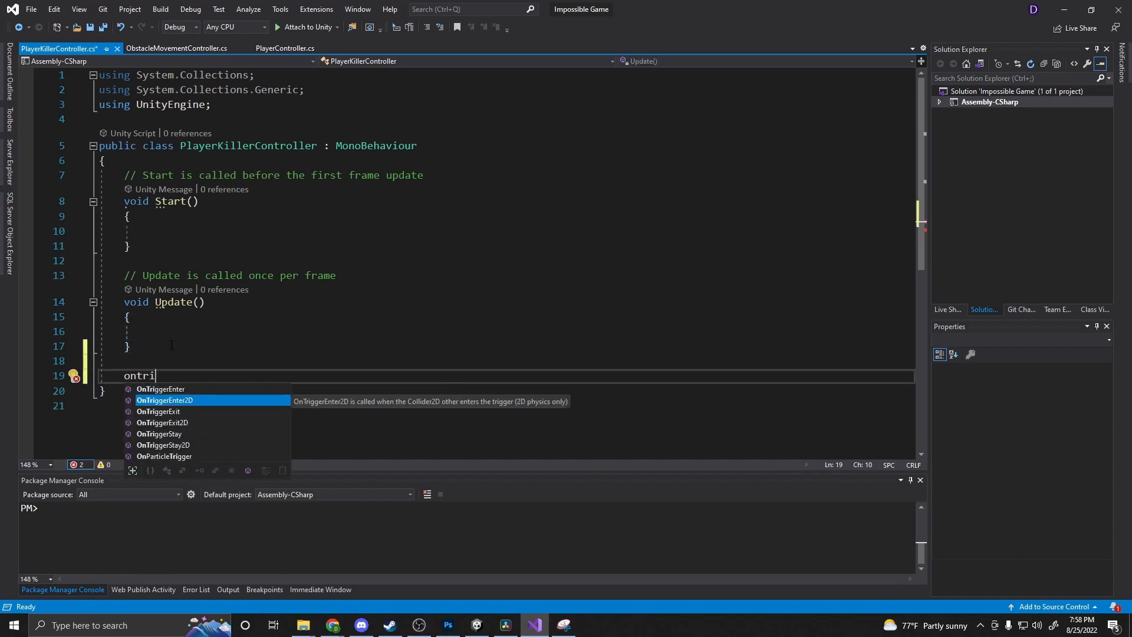
key("Tab")
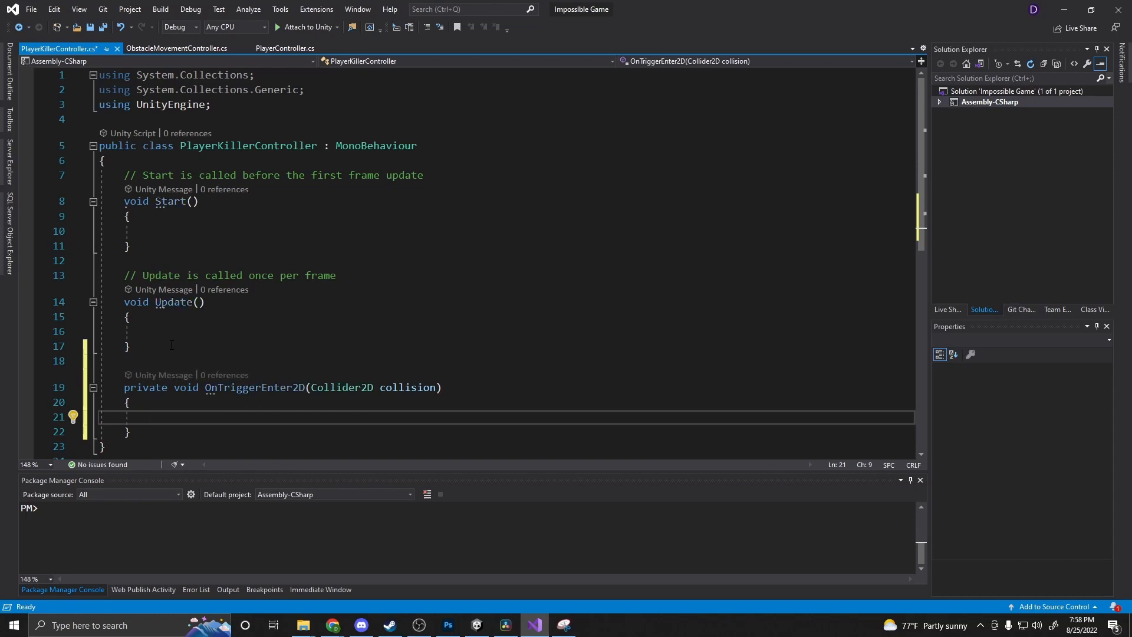
Step: Outline the OnTriggerEnter2D body with the comment "//player dies" and, above it, "//is it the player?"
type("//player dies")
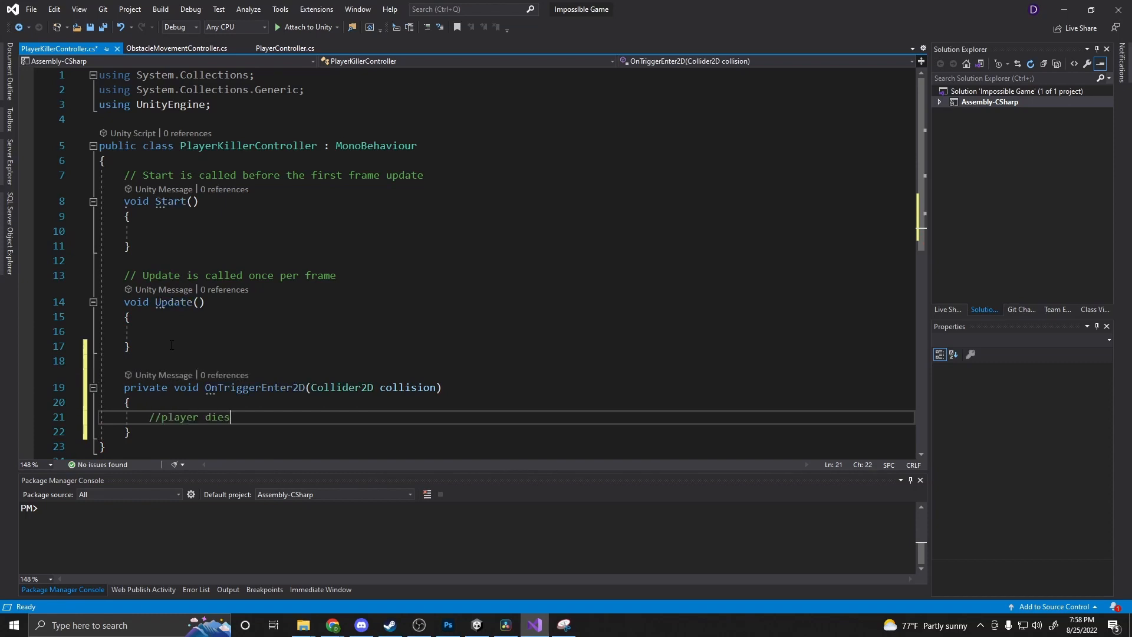
key("Home")
key("Return")
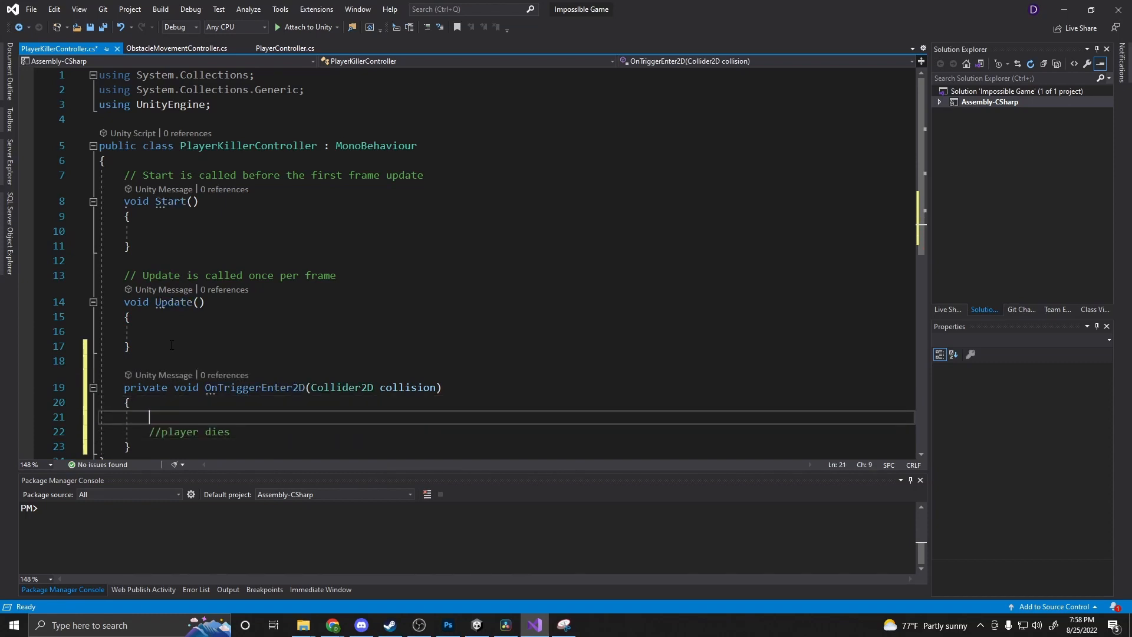
key("Up")
type("//is it the player?")
Step: Switch to Unity, leave the prefab editing mode, assign the Player tag to Player Square and save the scene
left_click(476, 625)
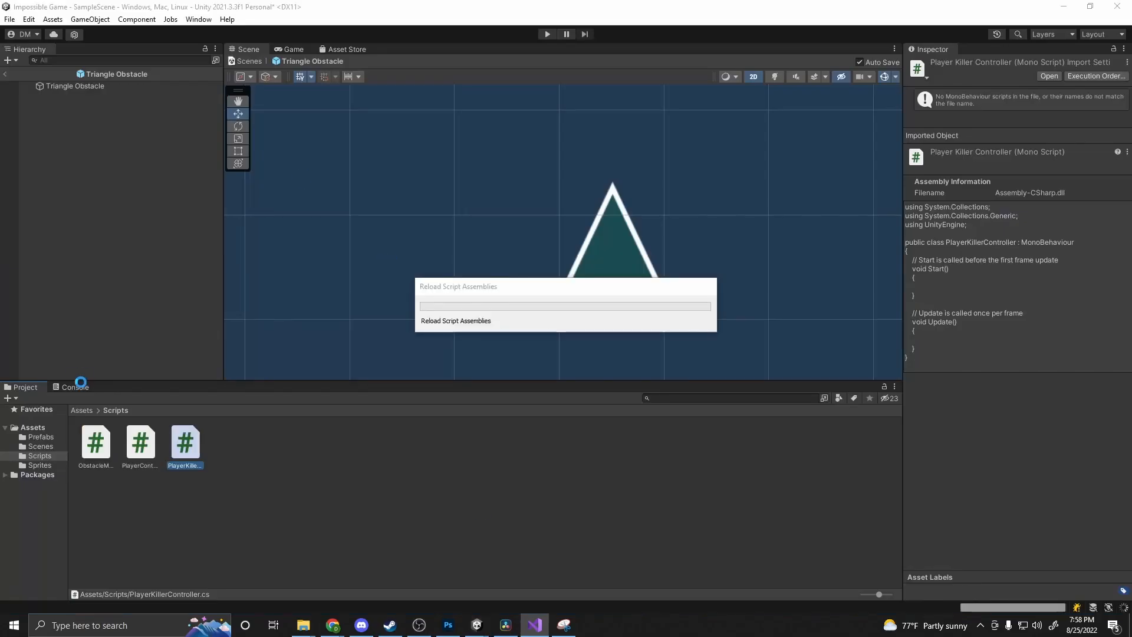
left_click(5, 73)
left_click(83, 100)
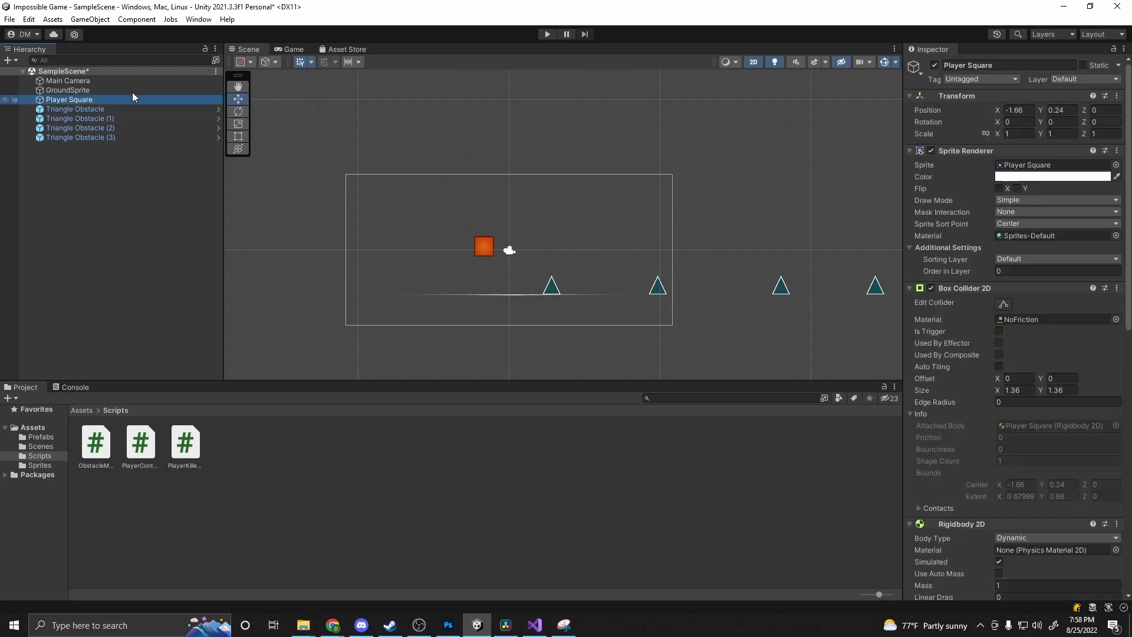
left_click(1057, 79)
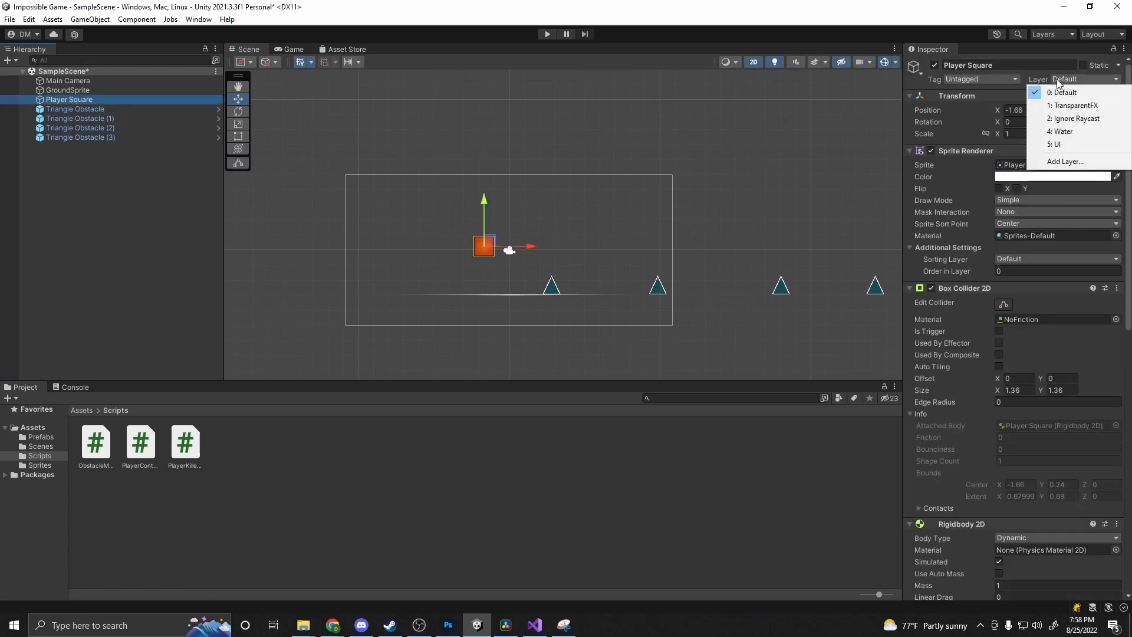
left_click(1010, 82)
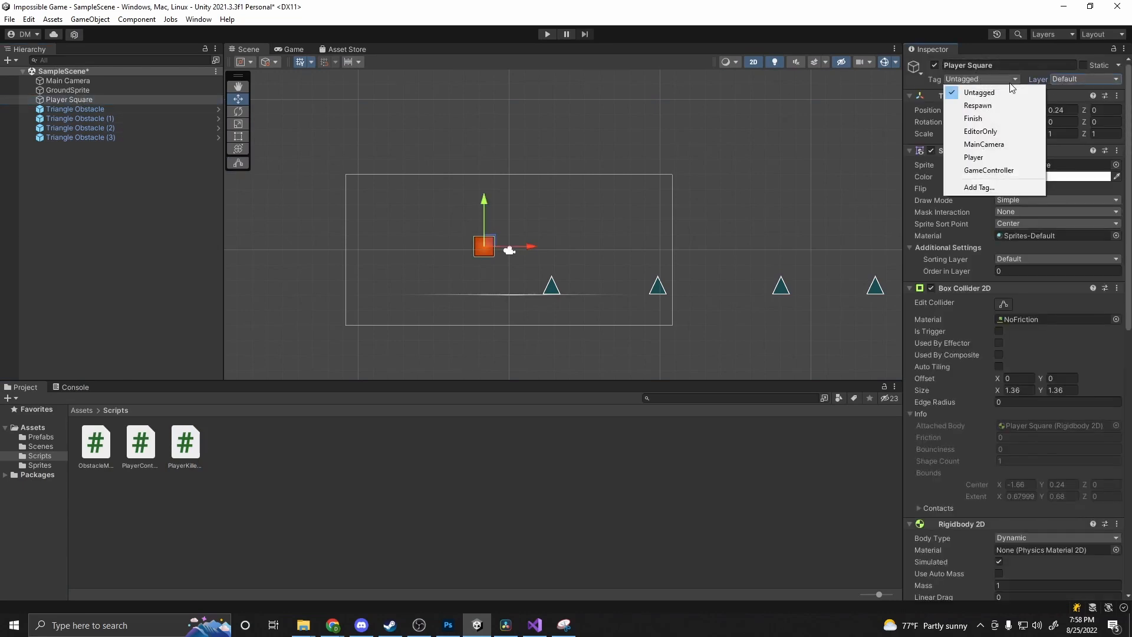
left_click(980, 160)
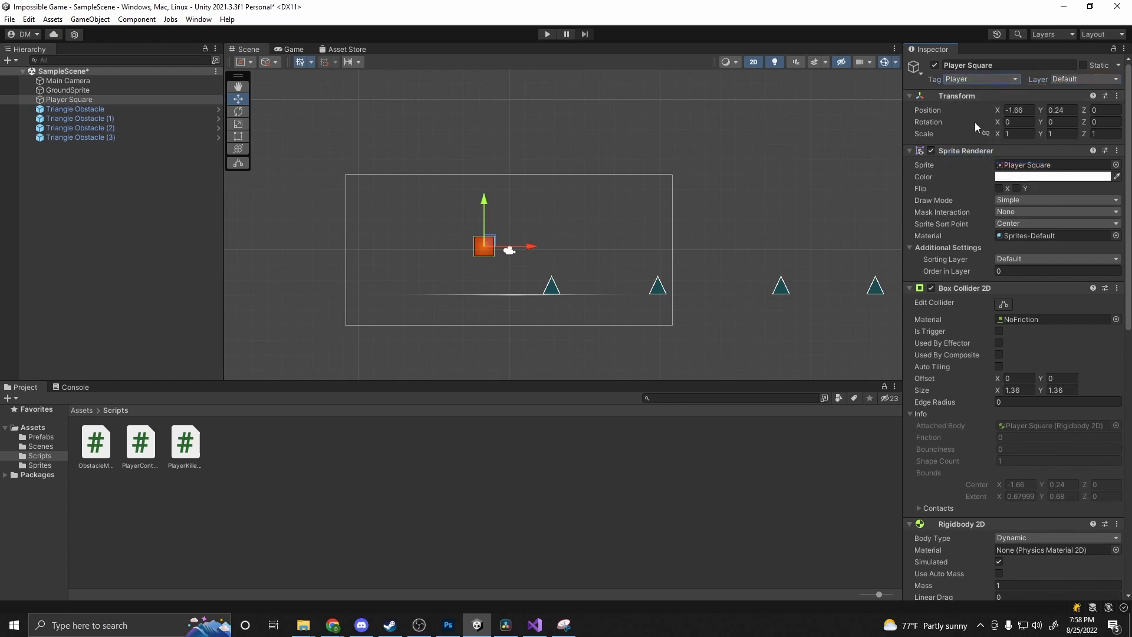
key("ctrl+s")
Step: Switch to Visual Studio and begin an if statement on a new line below the "//is it the player?" comment
mouse_move(527, 626)
left_click(543, 572)
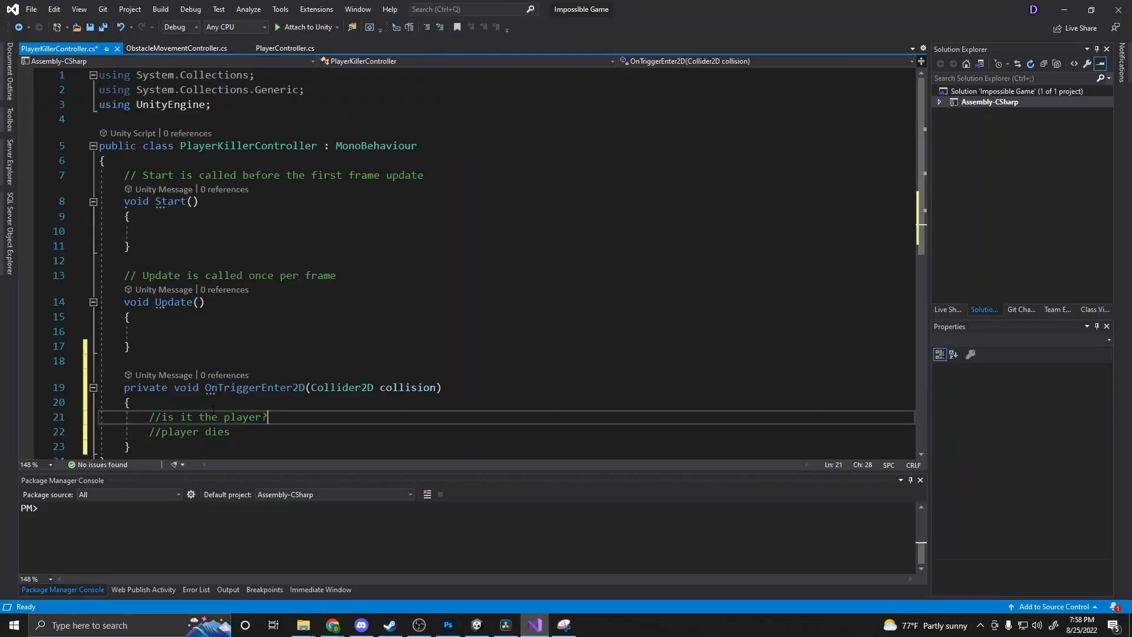
key("Return")
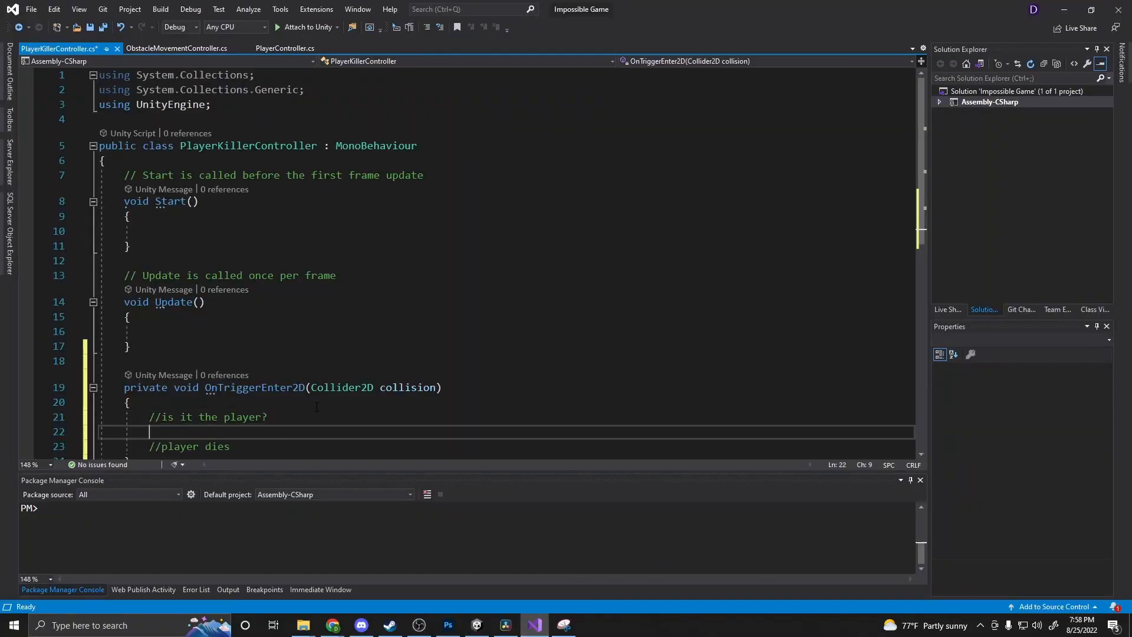
type("if(collid")
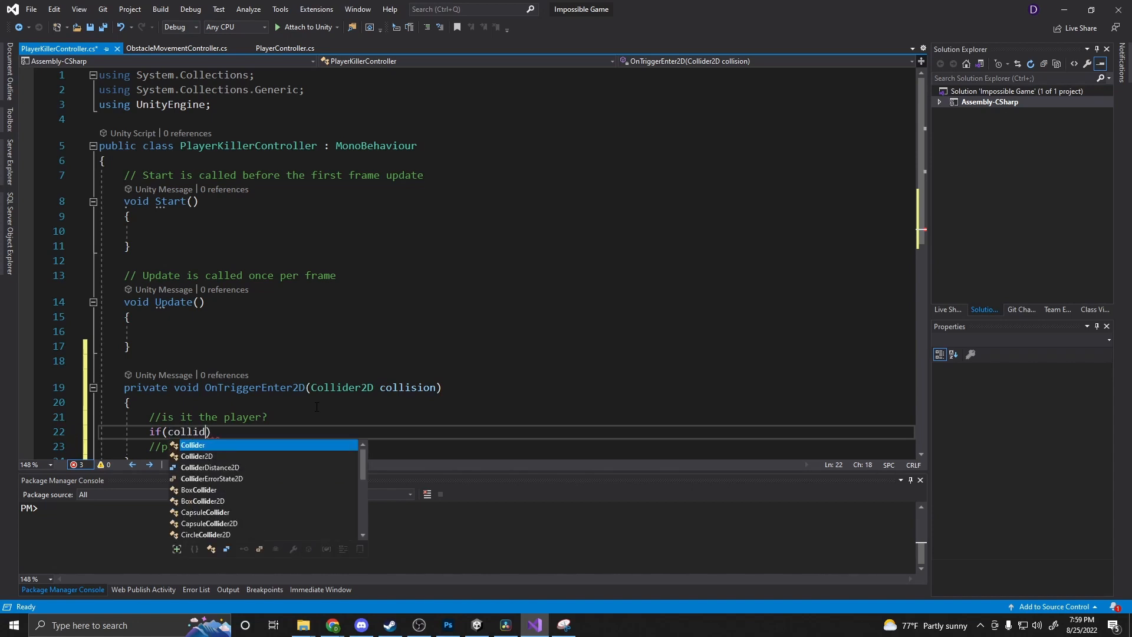
type("er2D")
key("Tab")
type(".")
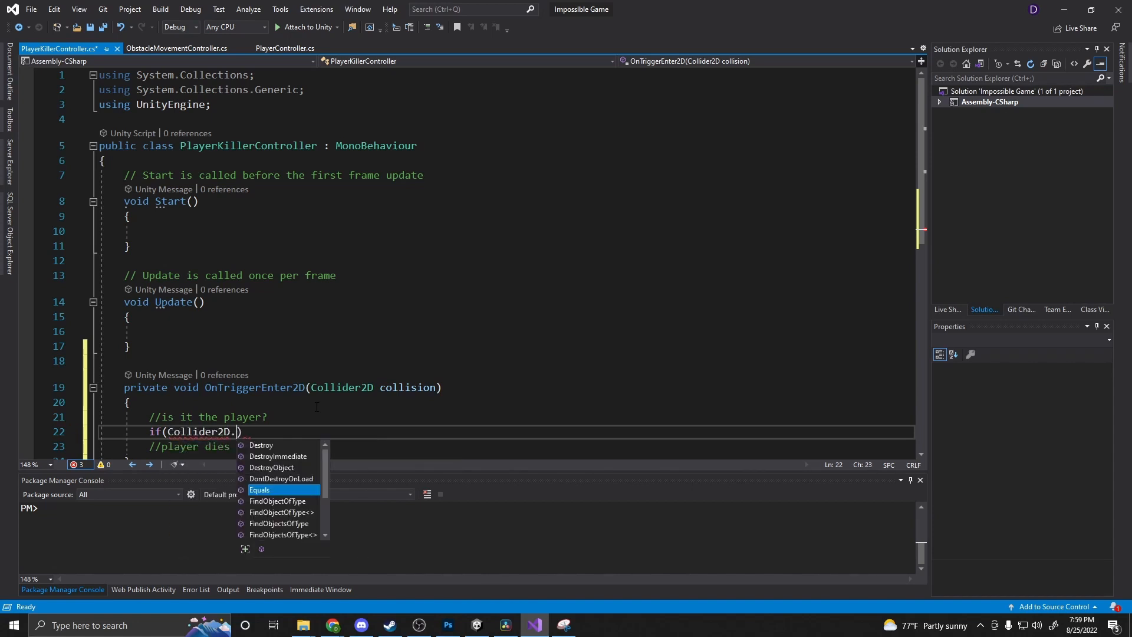
type("ga")
key("Return")
key("ctrl+z")
key("ctrl+z")
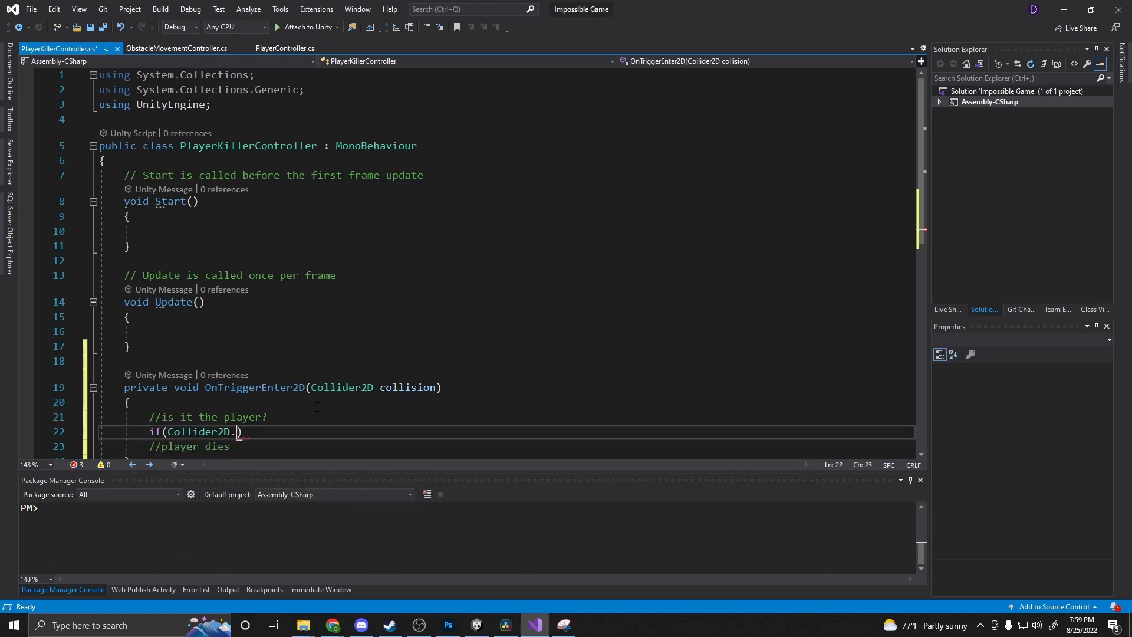
key("BackSpace")
type(".ta")
key("BackSpace")
key("BackSpace")
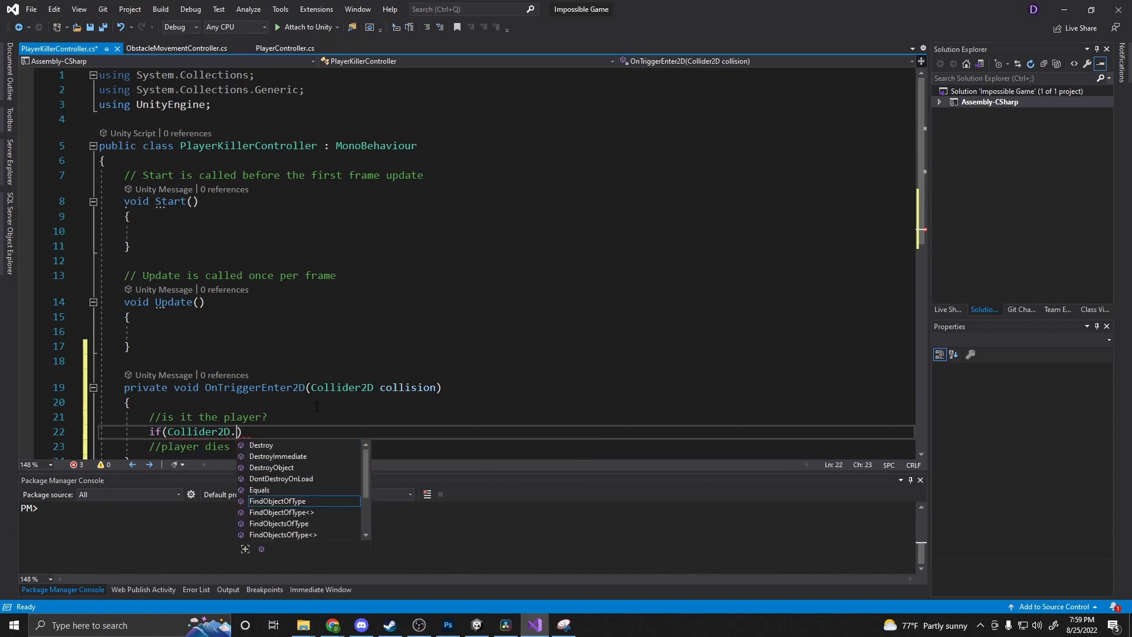
key("BackSpace")
key("BackSpace")
key("BackSpace")
key("BackSpace")
key("BackSpace")
key("BackSpace")
key("BackSpace")
key("BackSpace")
key("BackSpace")
key("BackSpace")
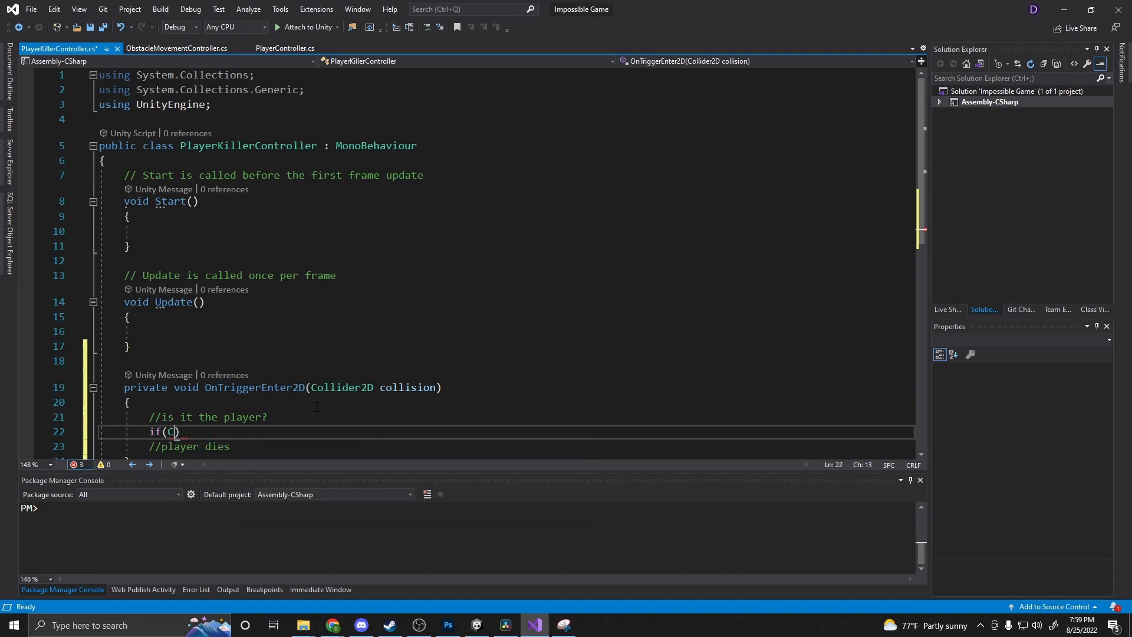
key("BackSpace")
Step: Complete the if condition as collision.tag == "Player" and give the statement a braced body
type("collision.tag == \"Player\"")
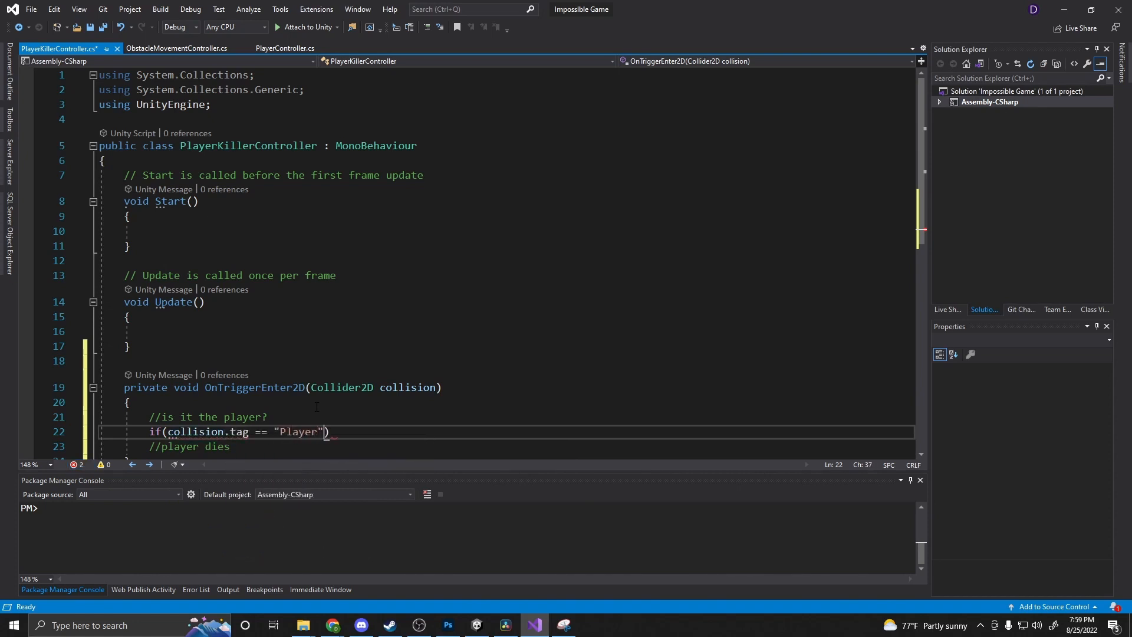
type(") {")
key("Return")
Step: Move the "//player dies" comment into the body of the if statement
scroll(168, 364, "down", 3)
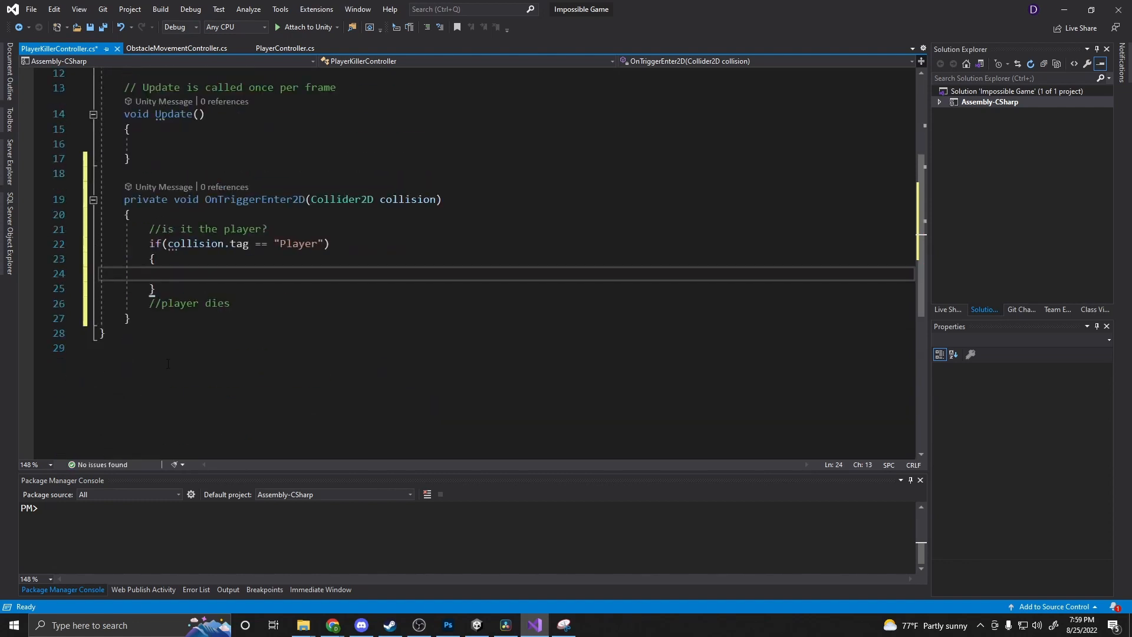
left_click_drag(231, 303, 149, 303)
key("ctrl+c")
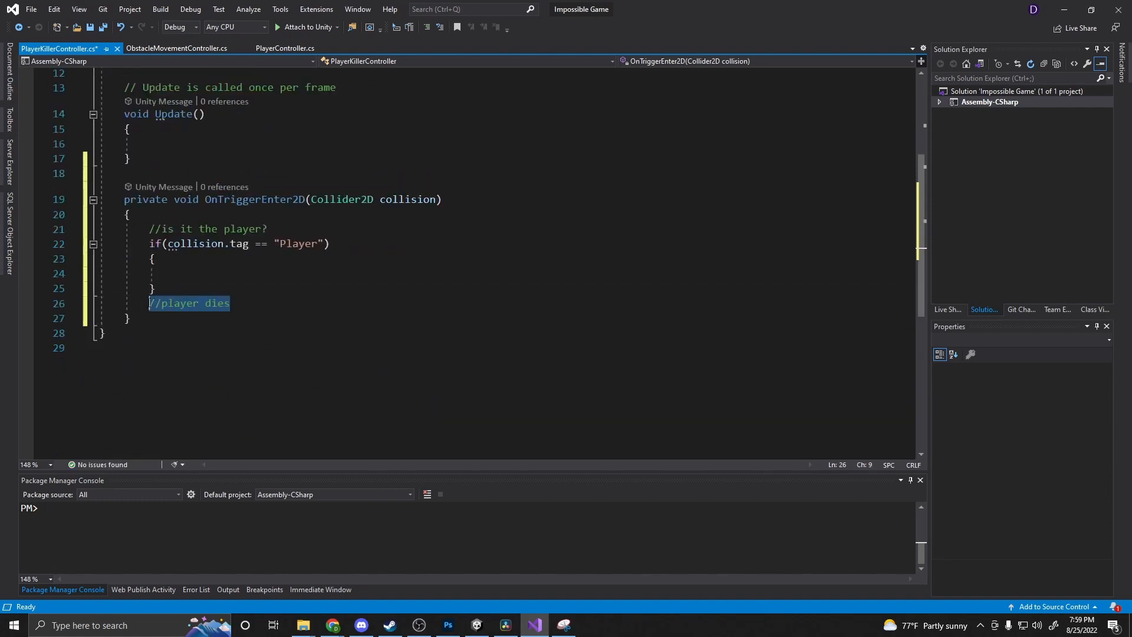
key("BackSpace")
left_click(174, 279)
key("ctrl+v")
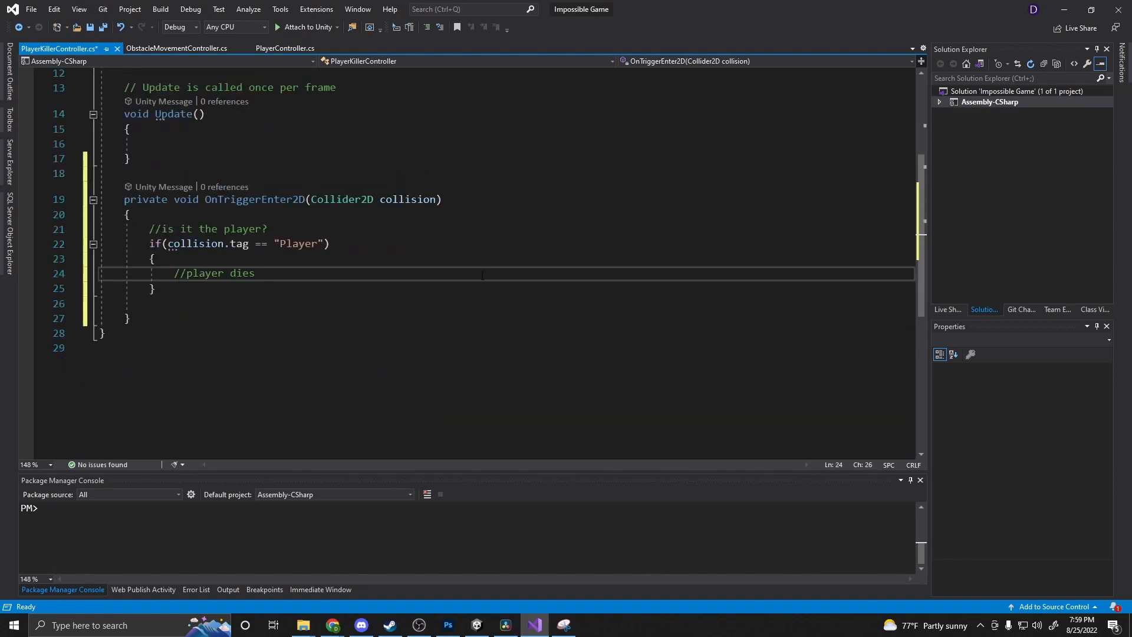
Step: Add Debug.Log("Player is dead"); below the "//player dies" comment and save the script
key("Return")
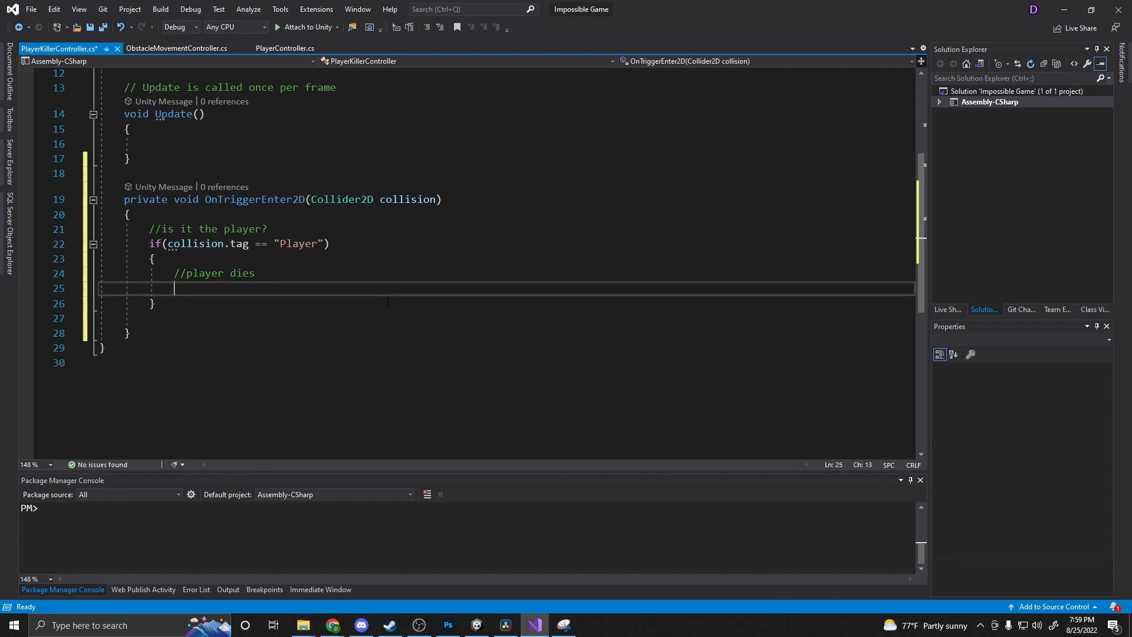
type("Debug")
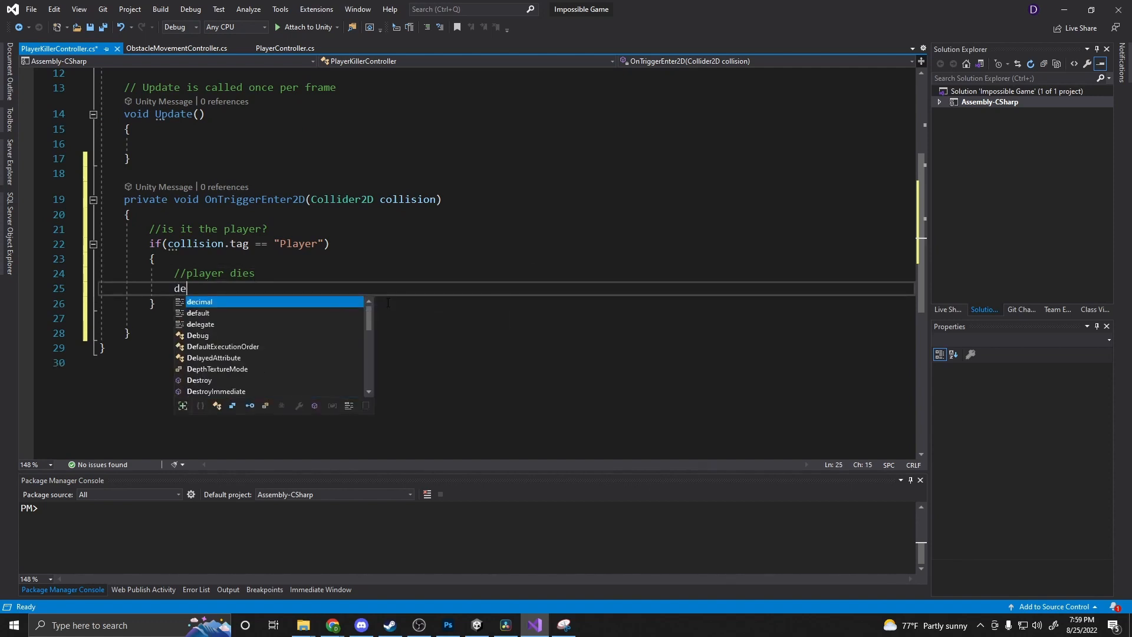
type(".Log(")
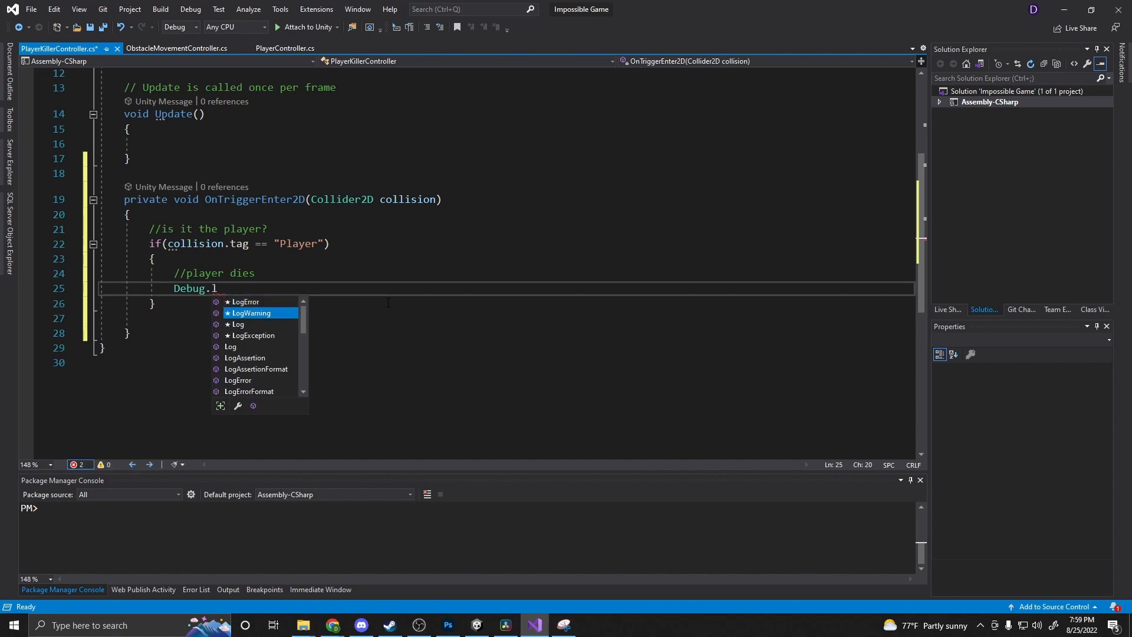
type("\"Player is de")
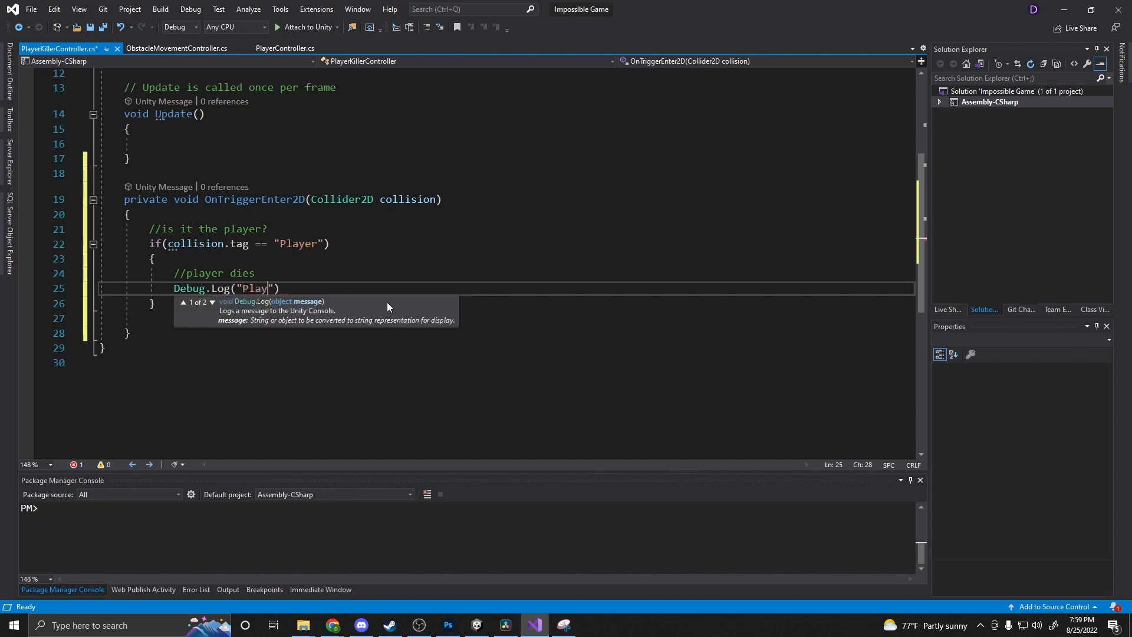
type("ad\");")
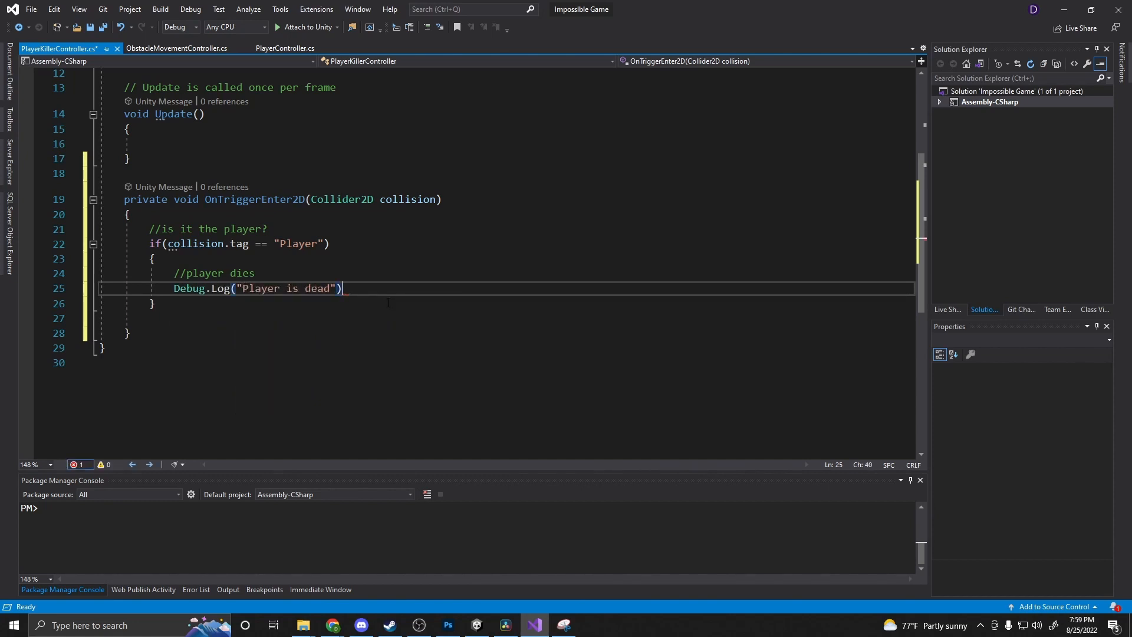
key("ctrl+s")
key("Up")
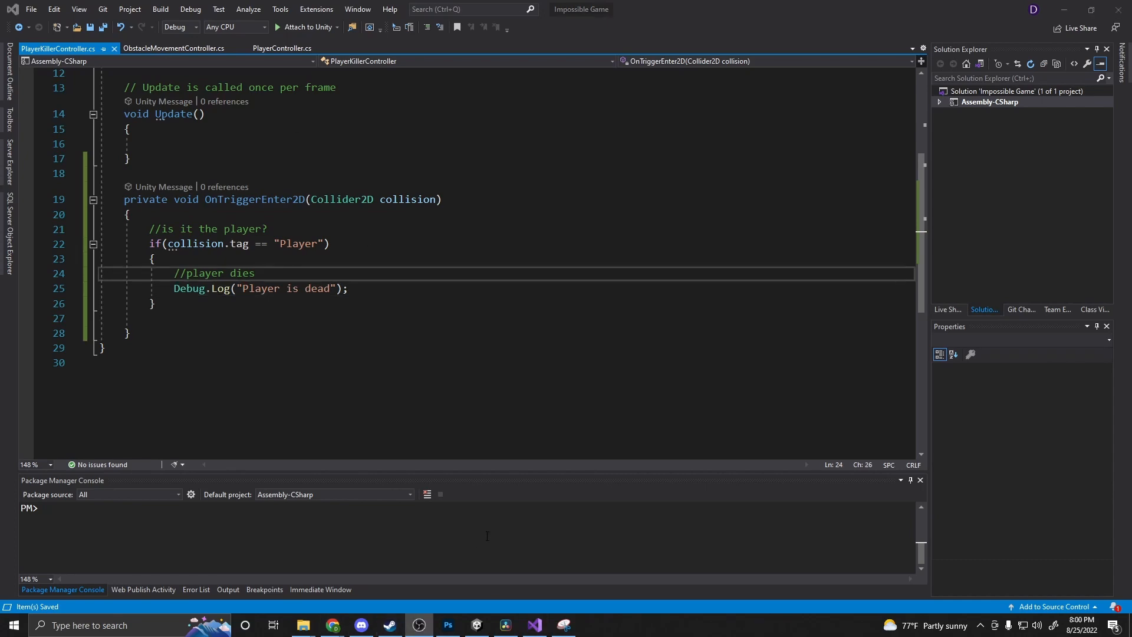
Step: Switch to Unity, playtest the scene while checking the Console for collision messages, and stop the run
left_click(477, 625)
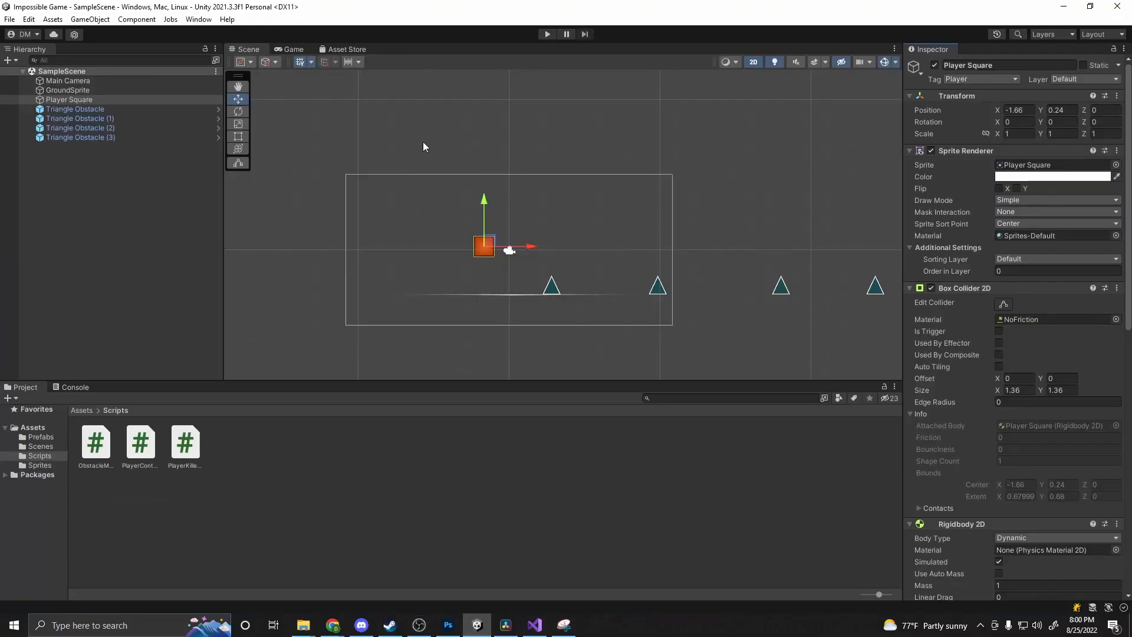
left_click(551, 34)
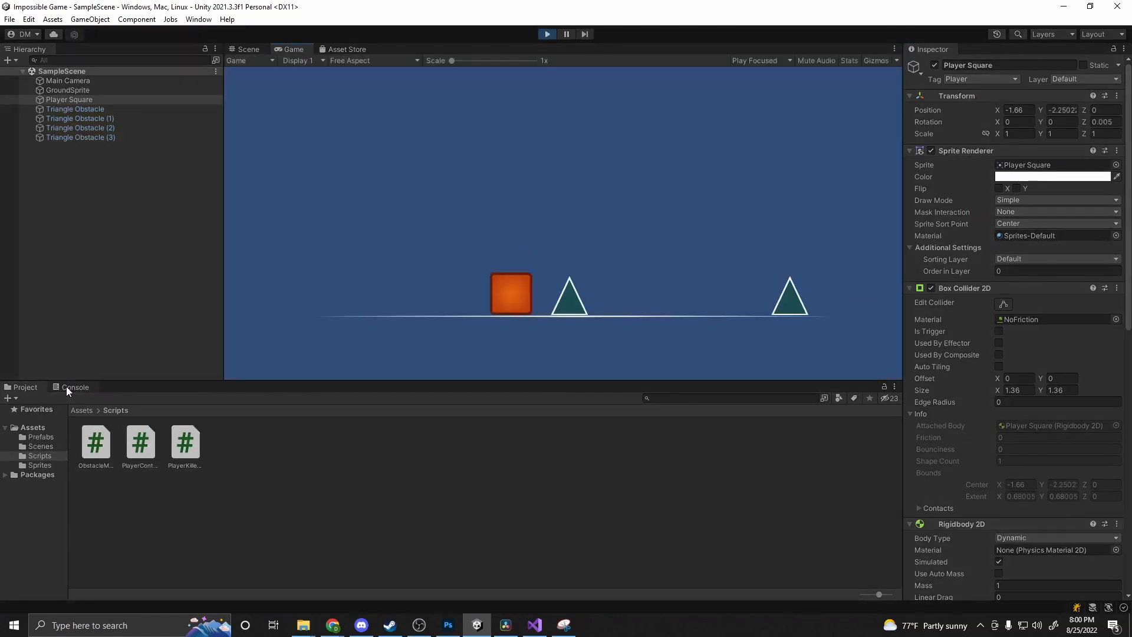
left_click(70, 387)
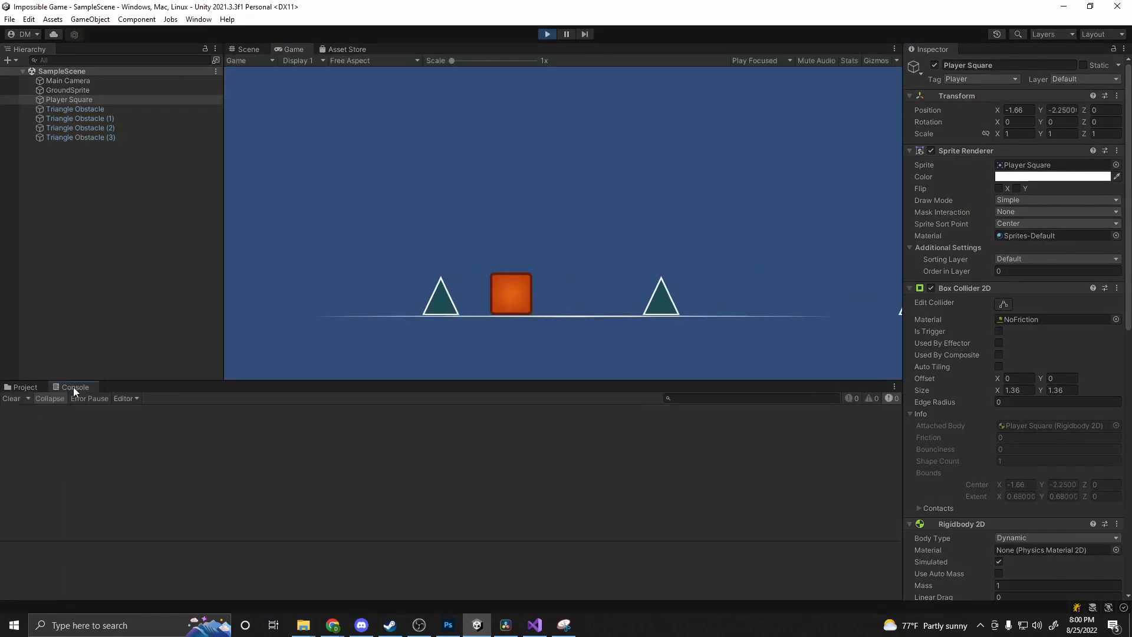
left_click(547, 35)
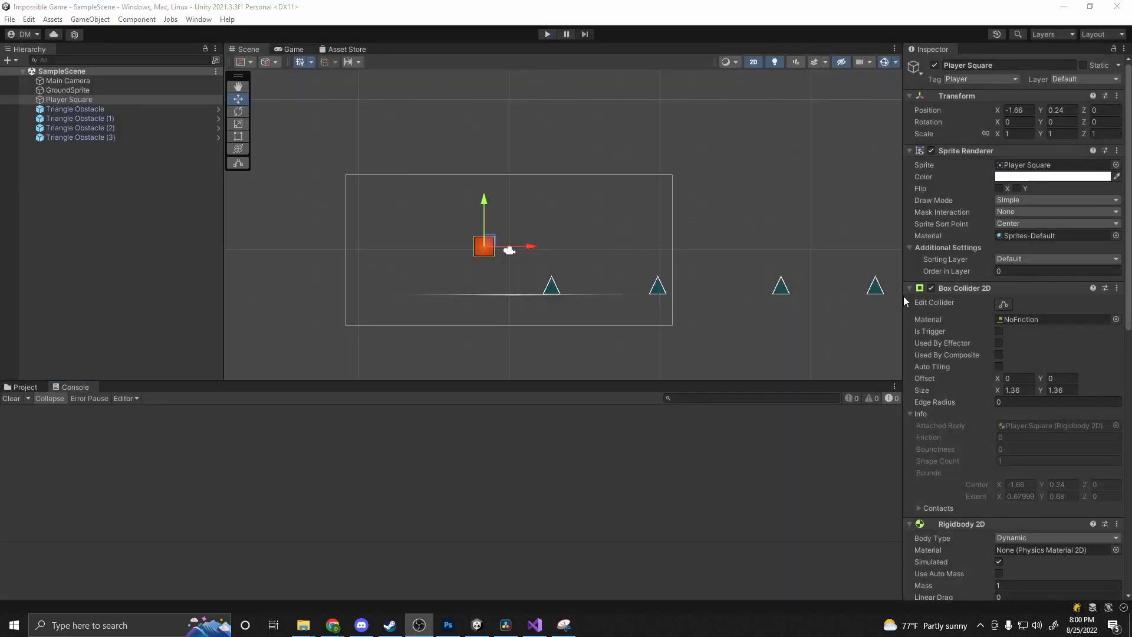
Step: Try attaching the PlayerKillerController script to Player Square and briefly run the game
scroll(983, 335, "down", 5)
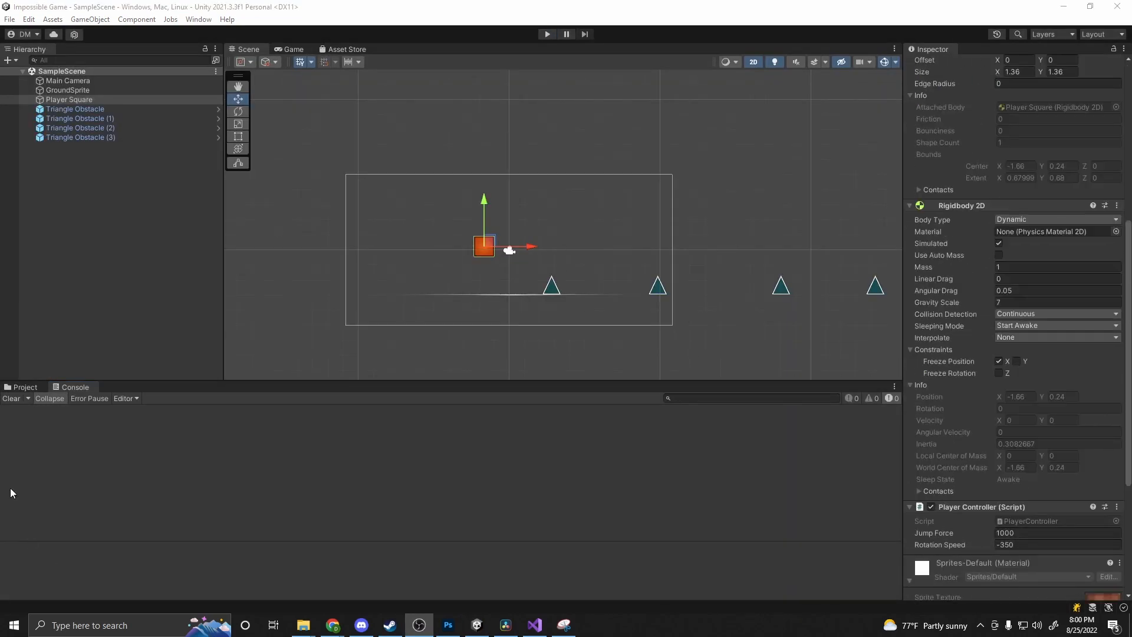
left_click(24, 386)
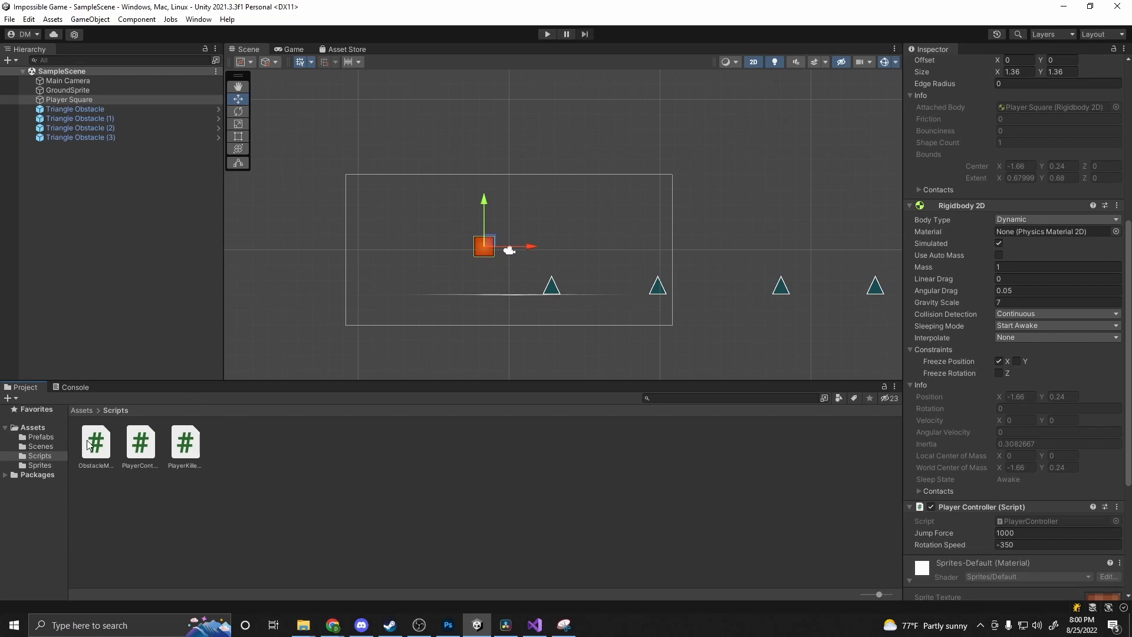
scroll(1047, 500, "down", 3)
scroll(1110, 418, "down", 2)
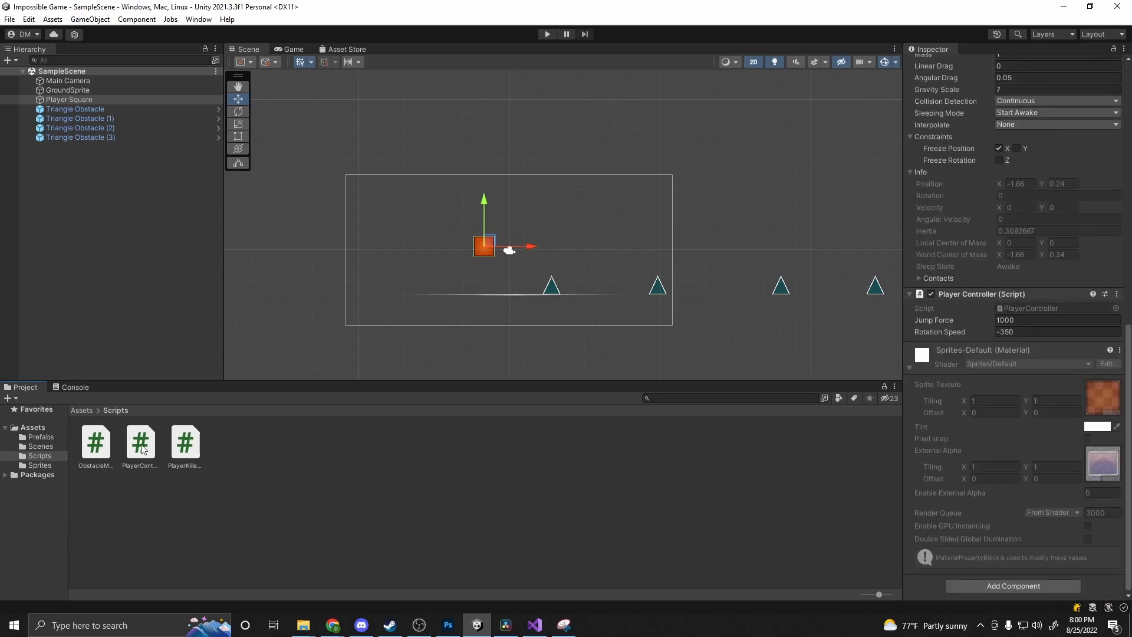
left_click_drag(142, 451, 1007, 339)
left_click(543, 36)
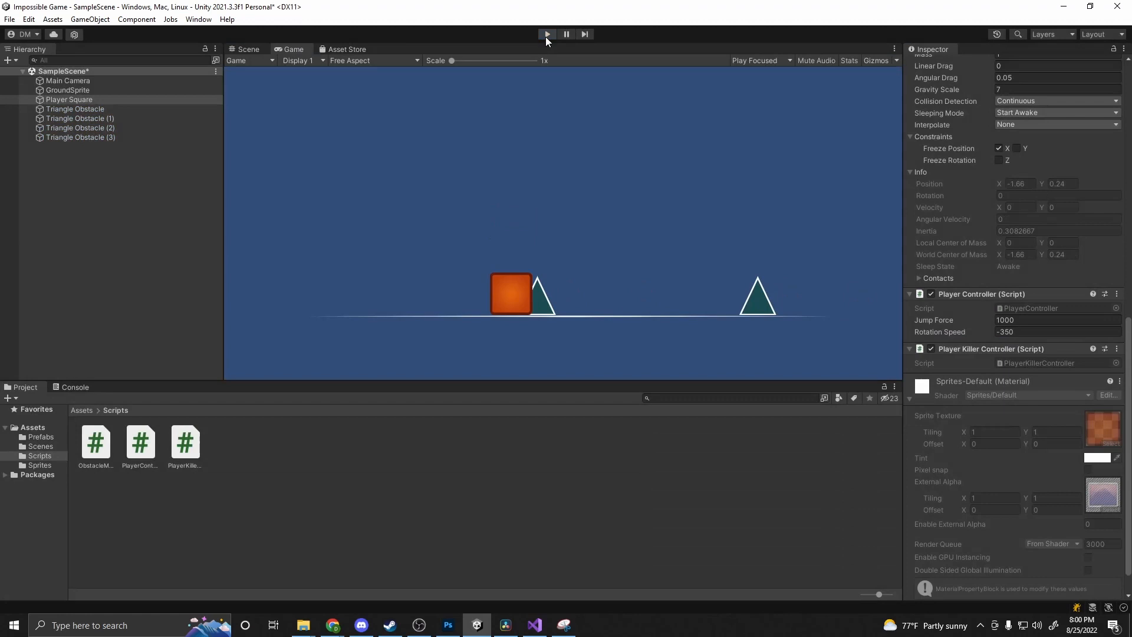
left_click(546, 37)
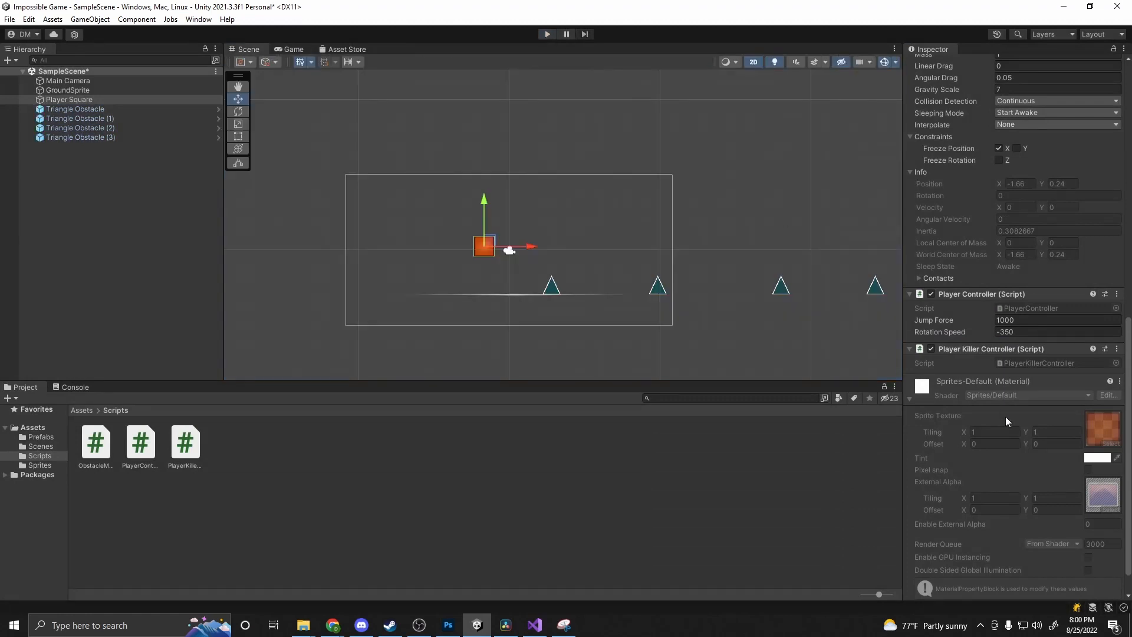
Step: Remove the Player Killer Controller component from Player Square
right_click(964, 344)
left_click(957, 354)
right_click(958, 352)
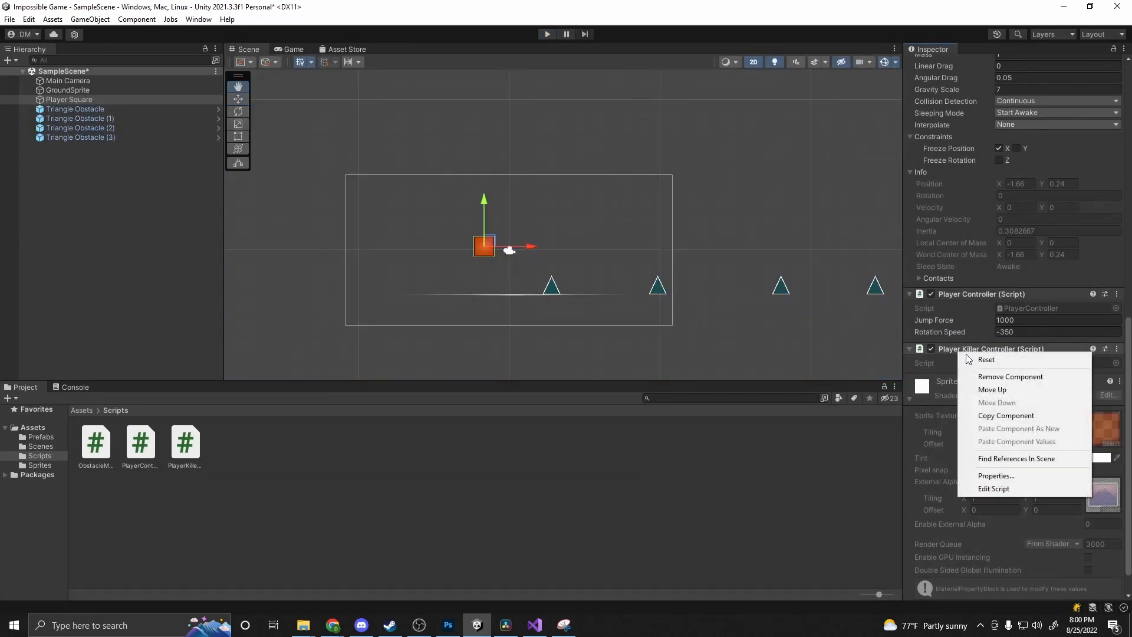
left_click(1010, 376)
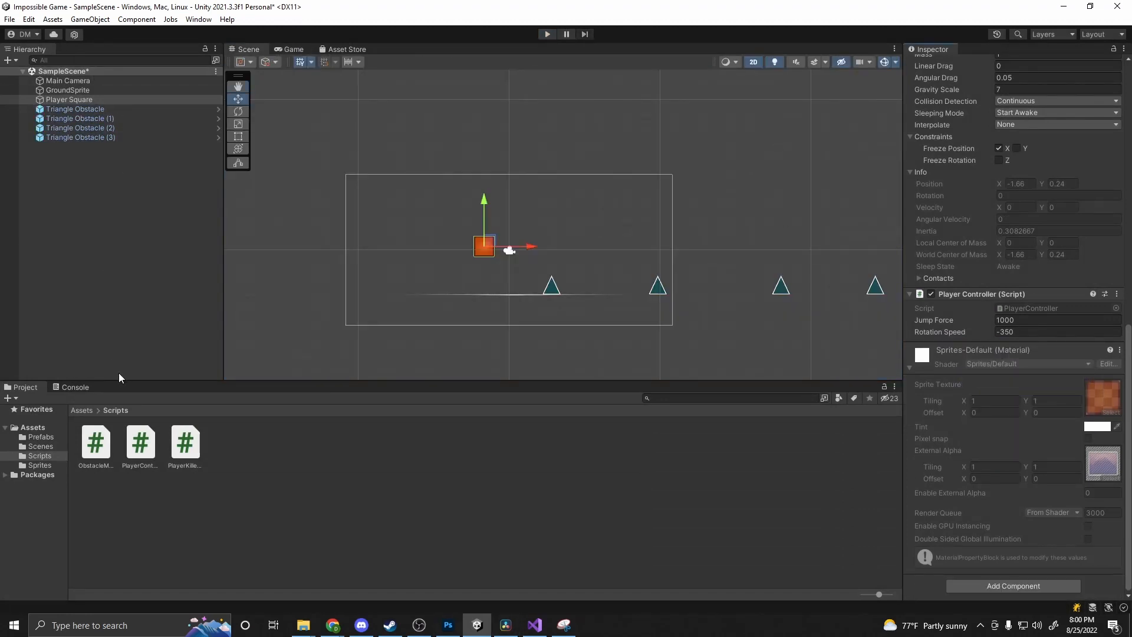
Step: Add the PlayerKillerController script to the Triangle Obstacle prefab and return to the scene
left_click(82, 411)
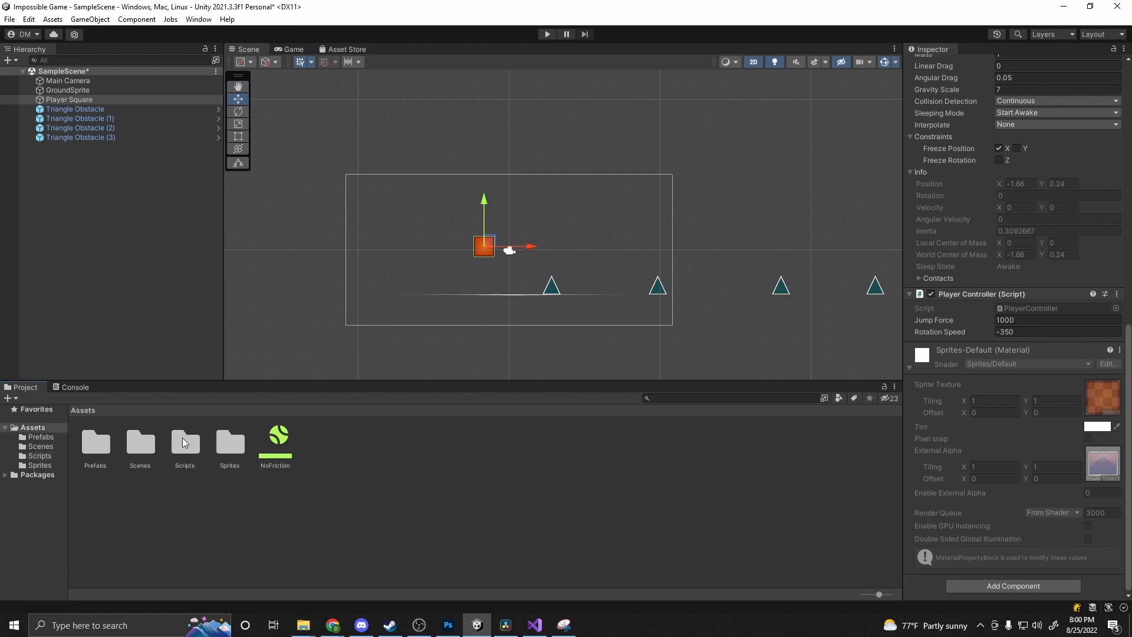
double_click(97, 444)
double_click(96, 442)
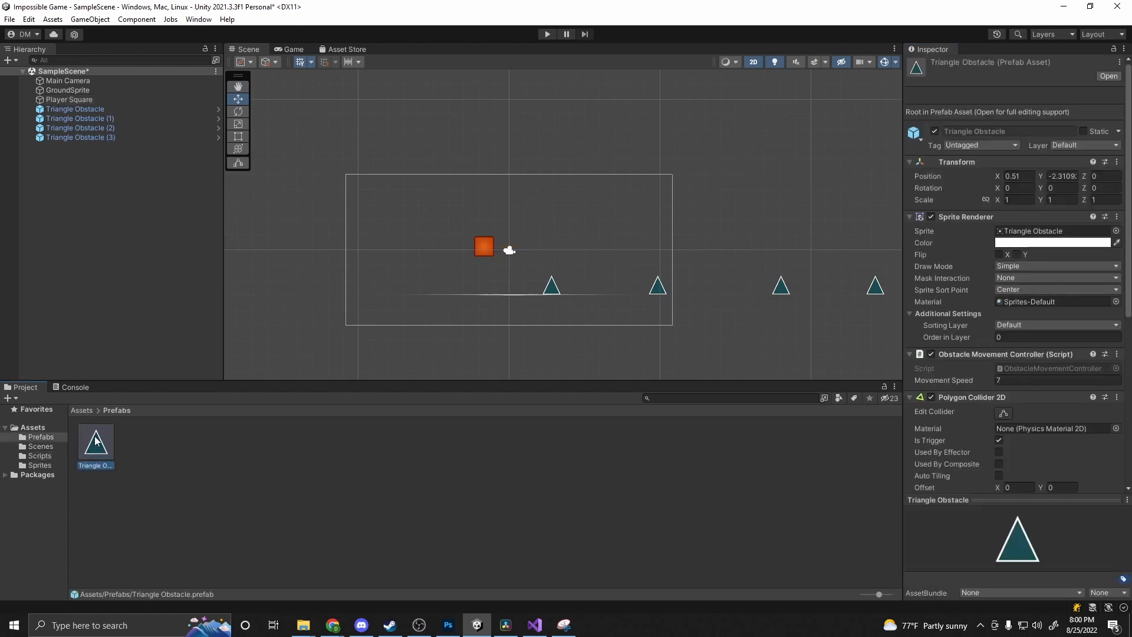
scroll(959, 450, "down", 4)
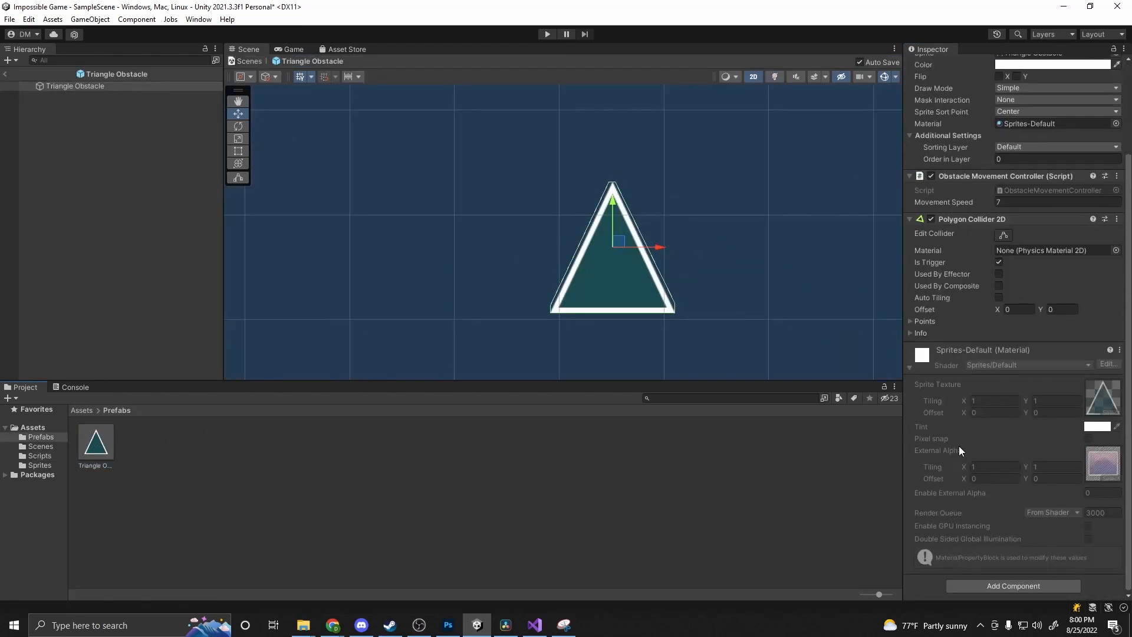
left_click(1004, 590)
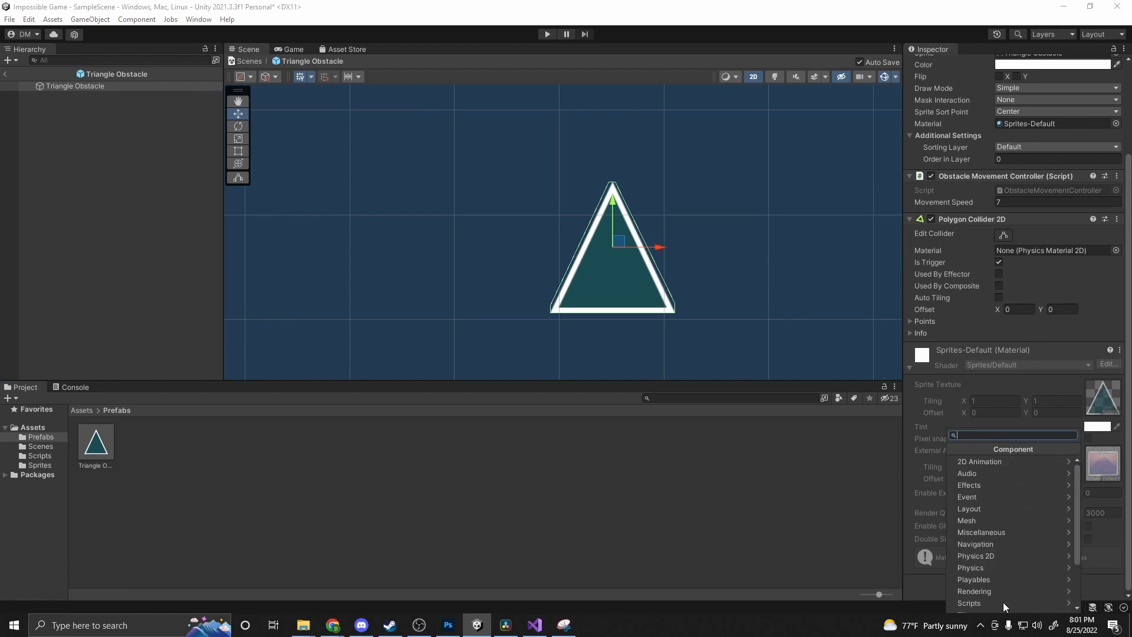
type("playe")
key("Down")
key("Down")
key("Up")
key("Return")
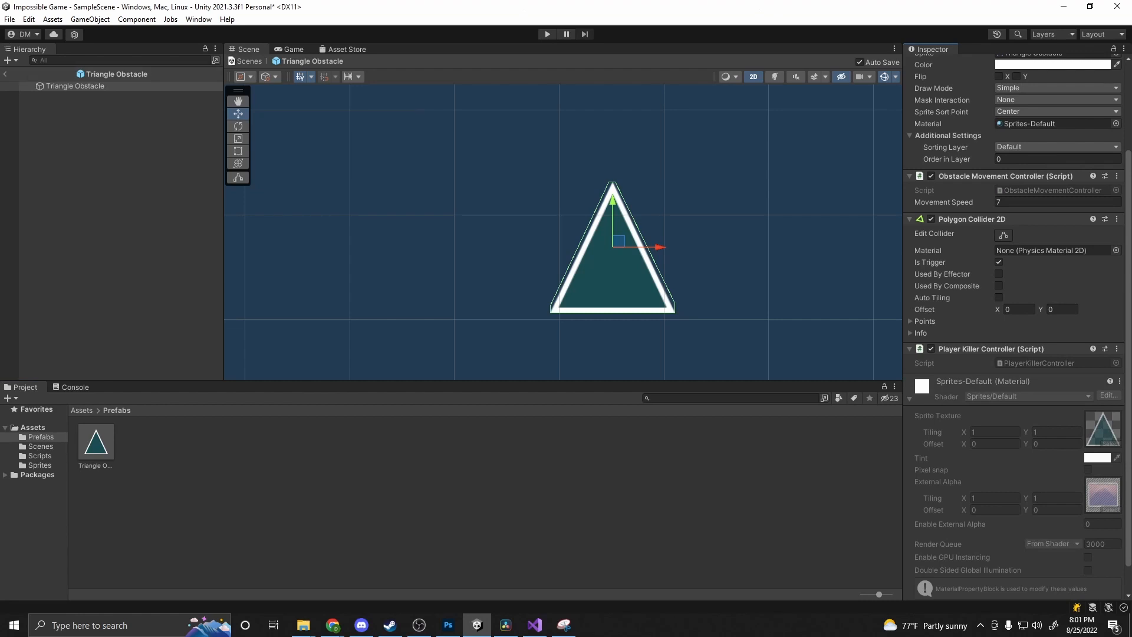
left_click(5, 74)
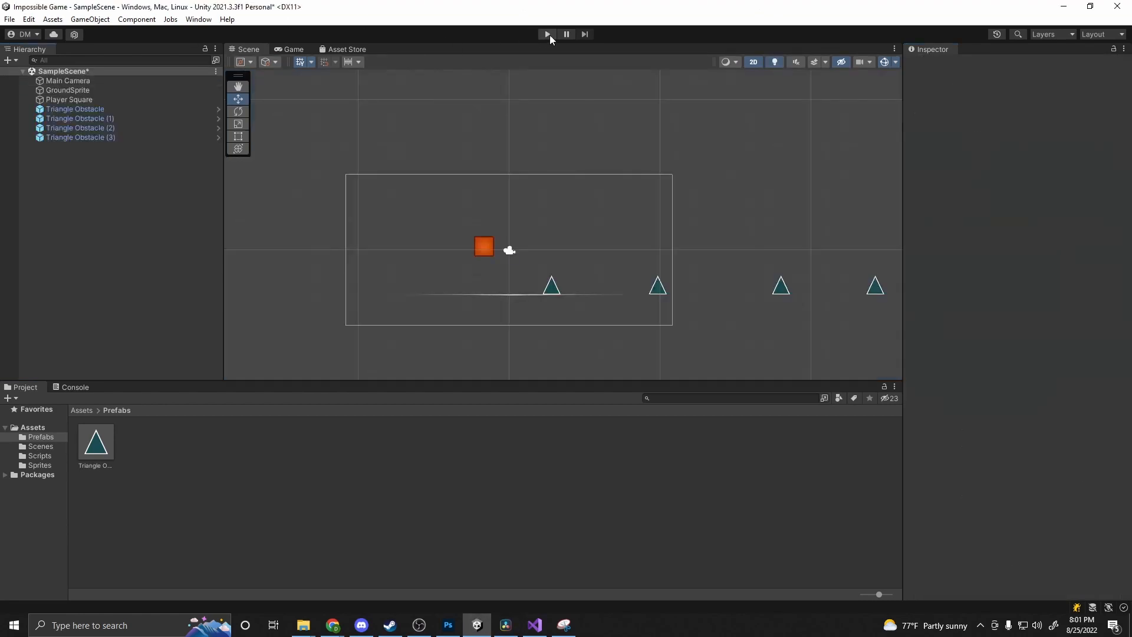
Step: Playtest the scene, inspect the Console message logged on collision with the triangles, and stop the run
left_click(547, 35)
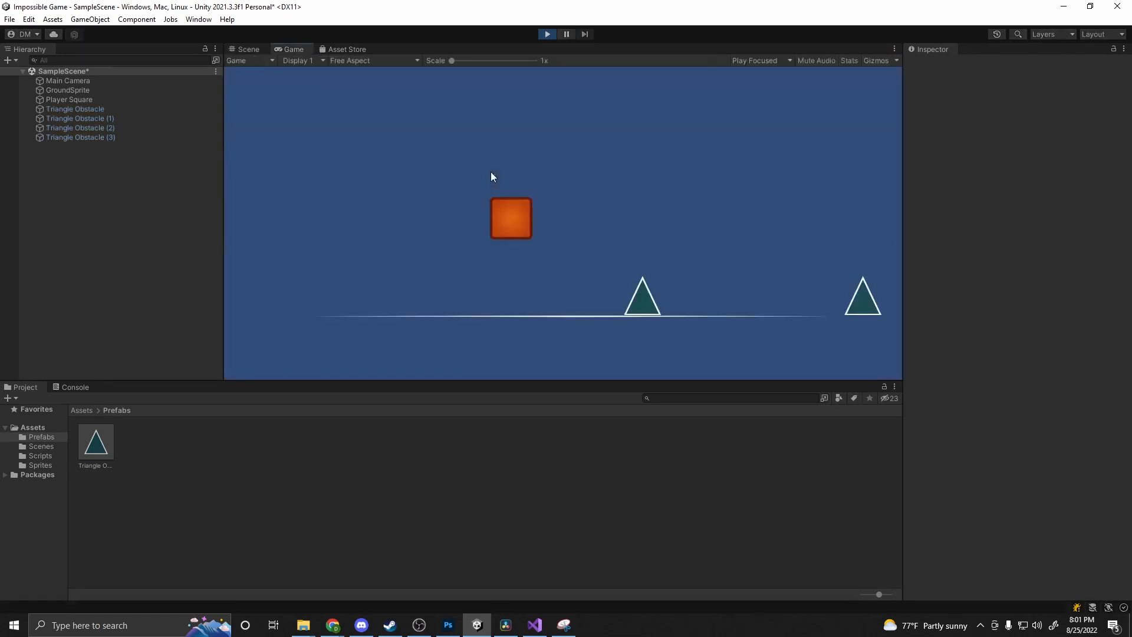
left_click(53, 387)
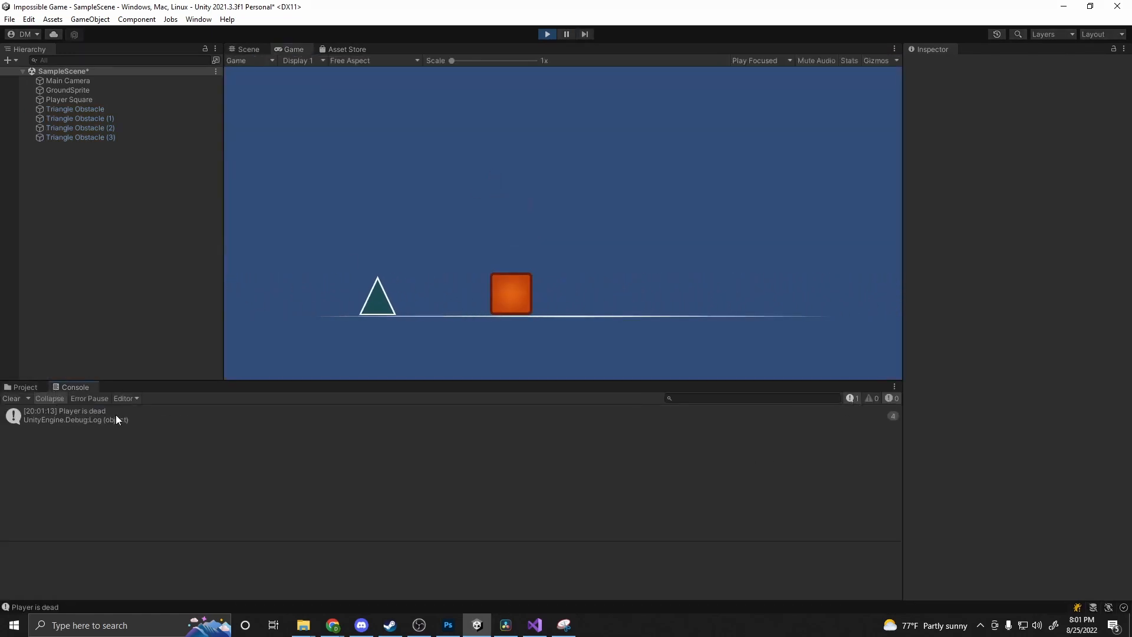
left_click(106, 416)
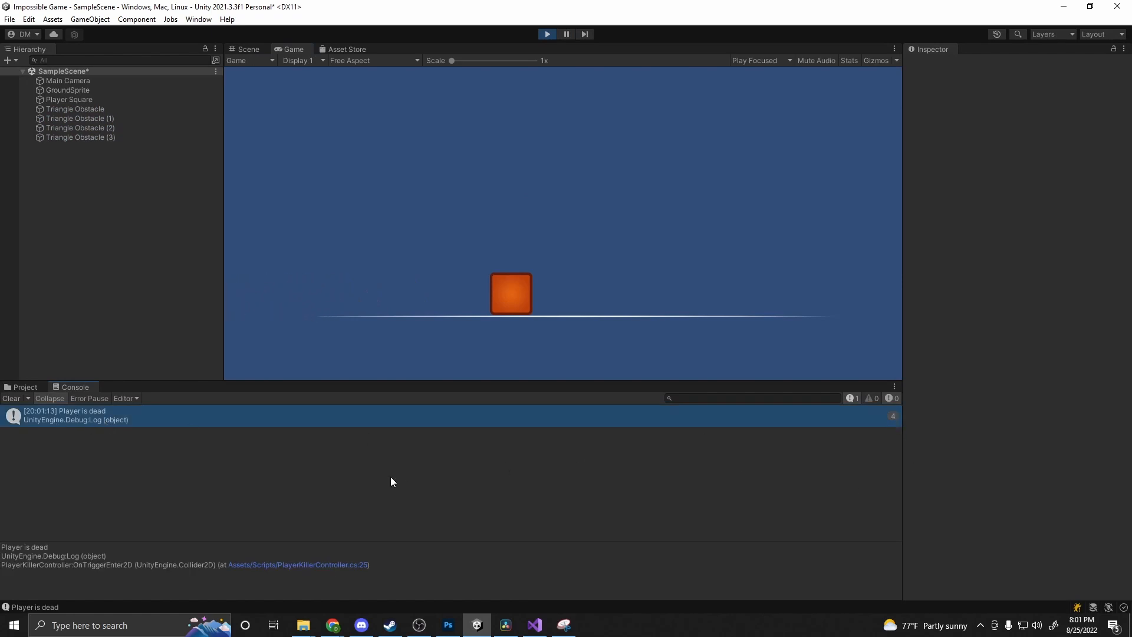
left_click(547, 34)
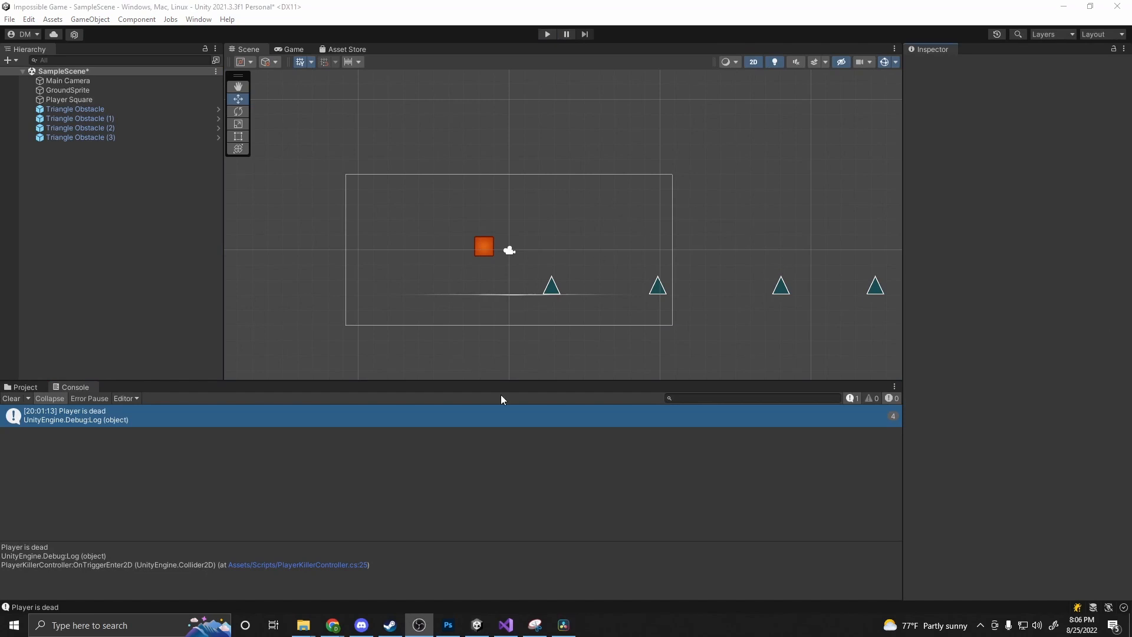
Step: Switch to Visual Studio, start a SceneManager line below the Debug.Log call in PlayerKillerController, and import UnityEngine.SceneManagement
mouse_move(511, 622)
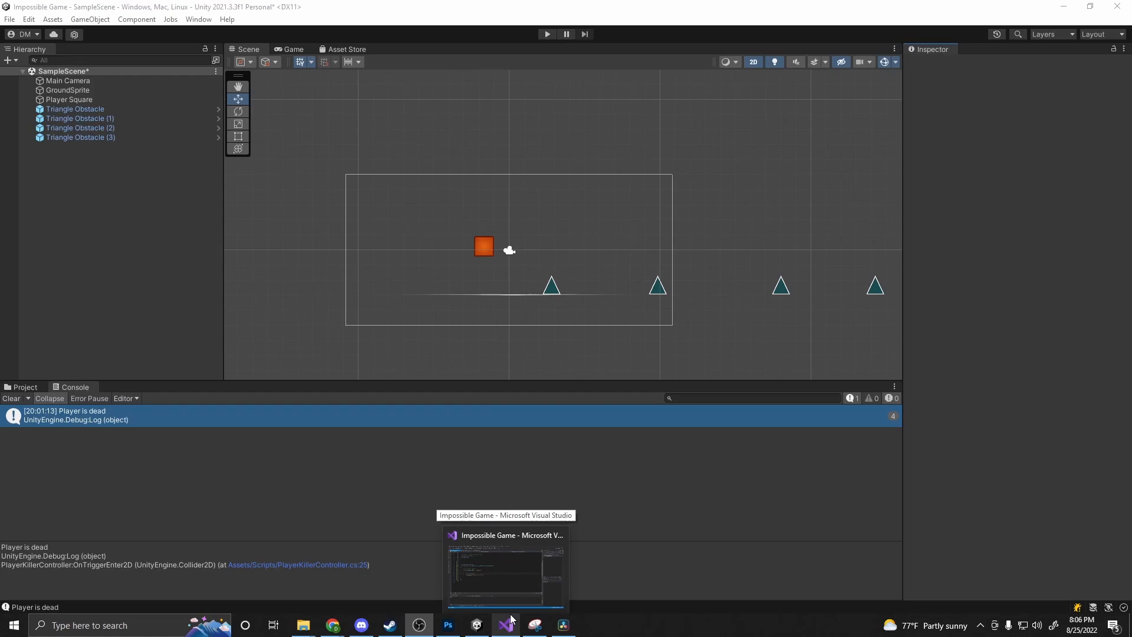
left_click(508, 579)
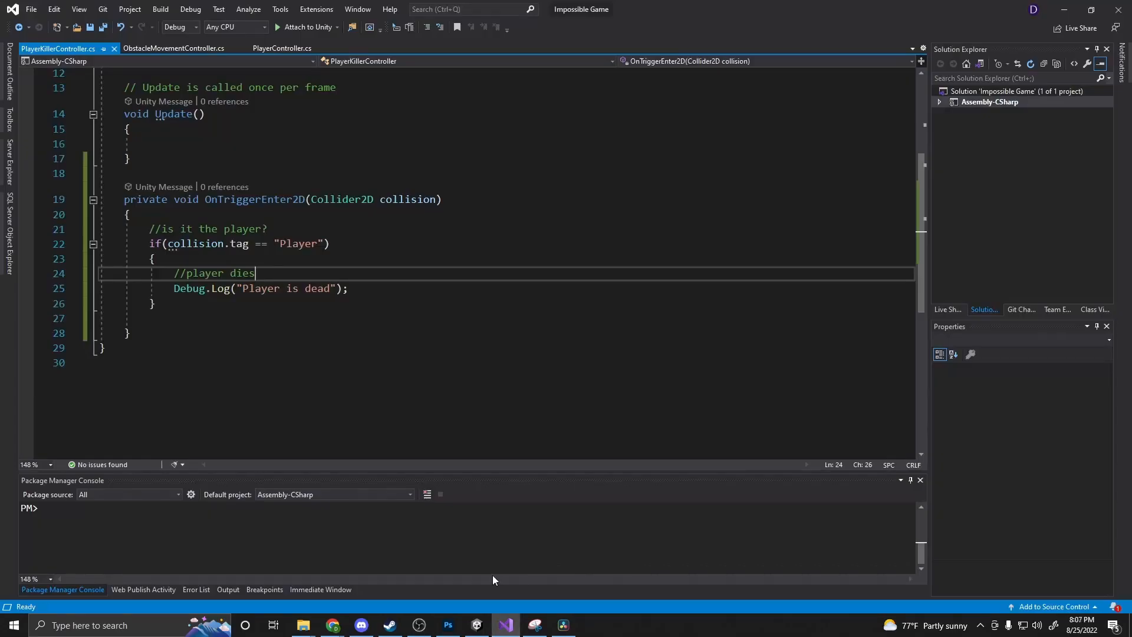
left_click(282, 48)
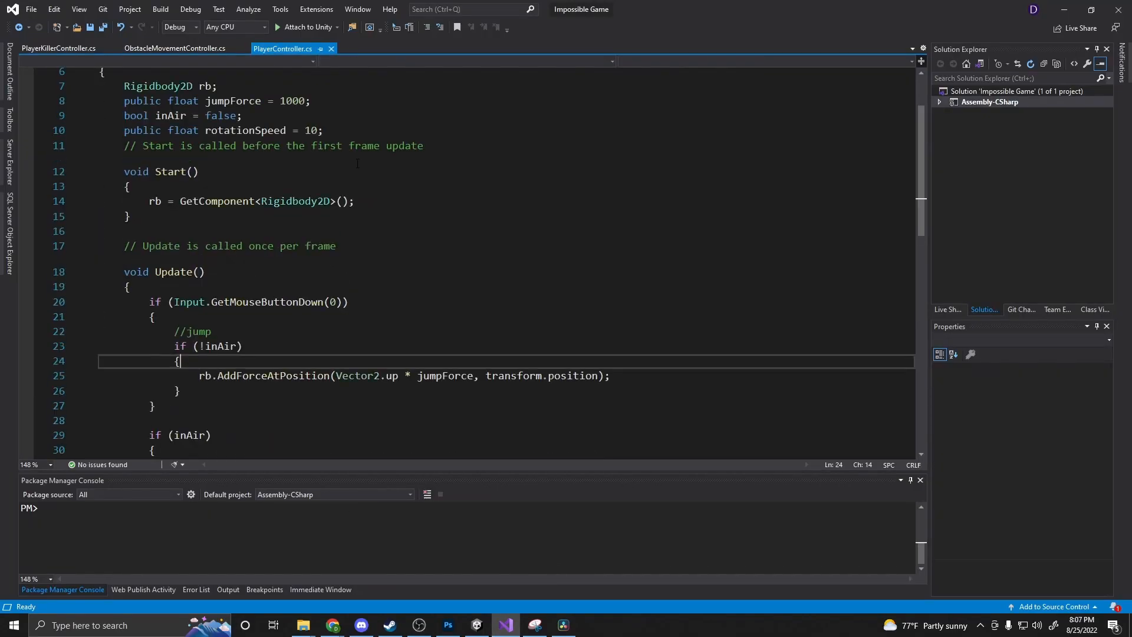
scroll(191, 84, "down", 3)
scroll(192, 84, "up", 4)
left_click(76, 47)
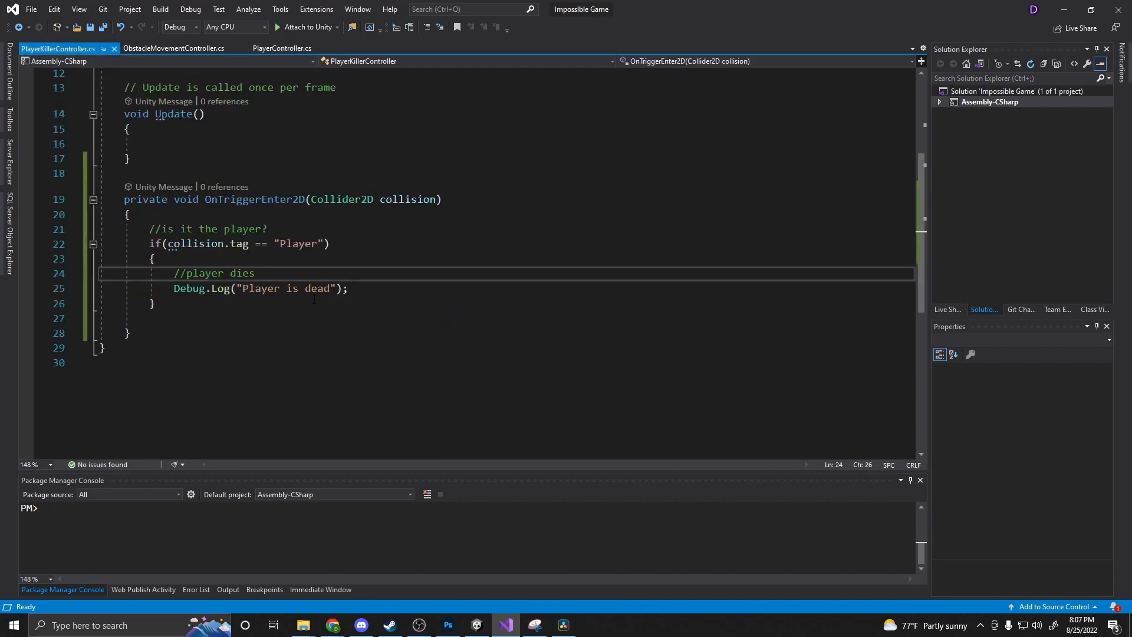
left_click(393, 291)
key("Return")
type("Scene")
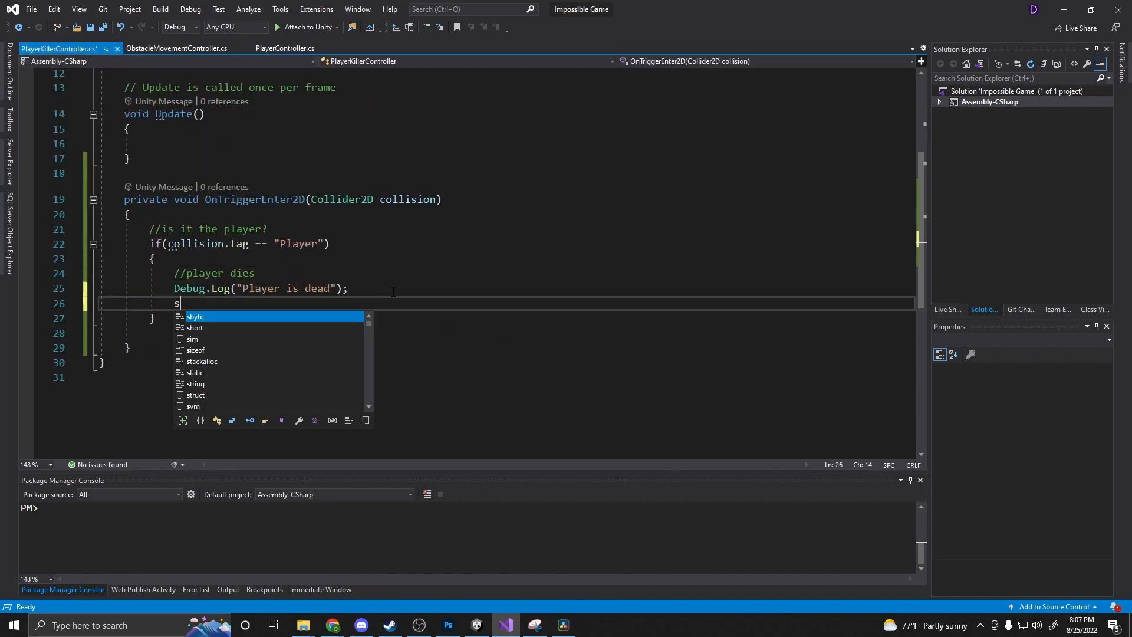
type("Manager")
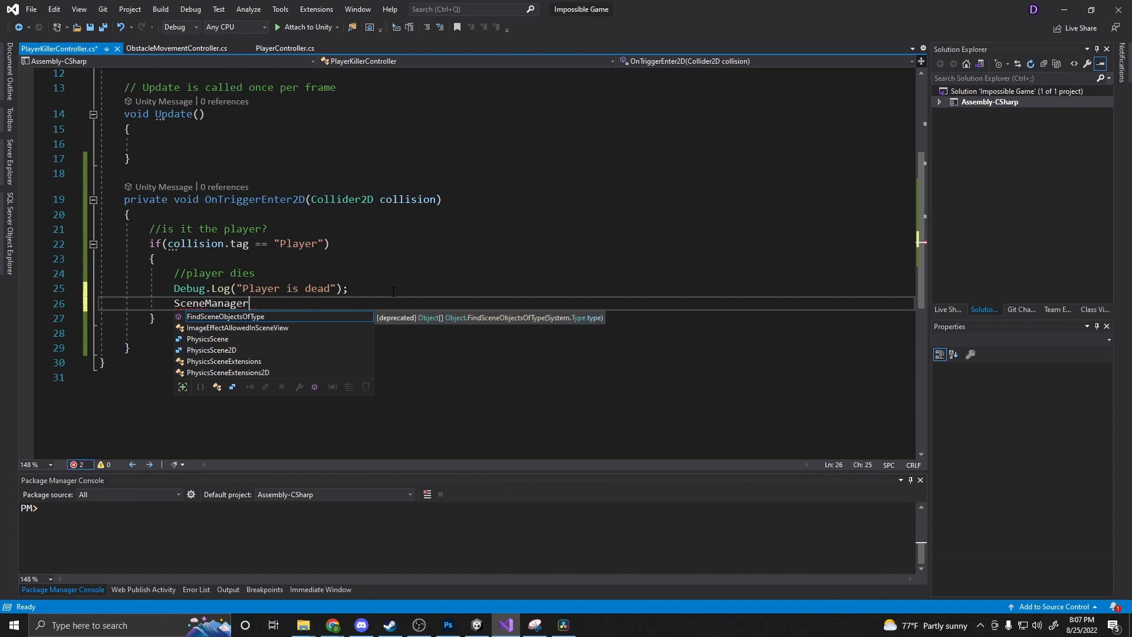
key("Escape")
key("ctrl+period")
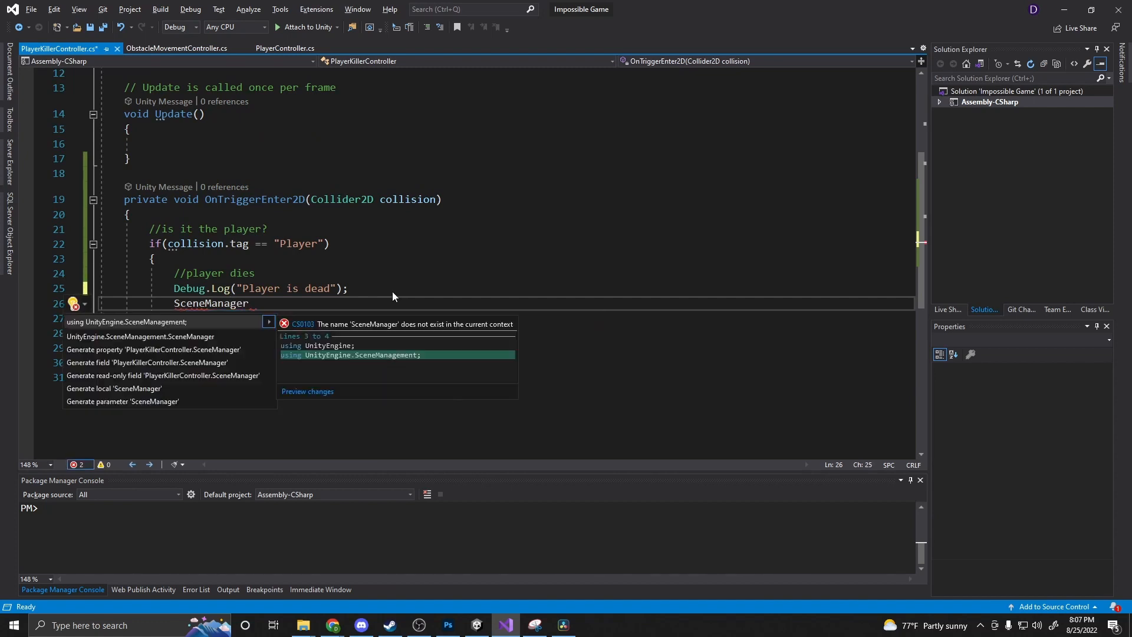
key("Return")
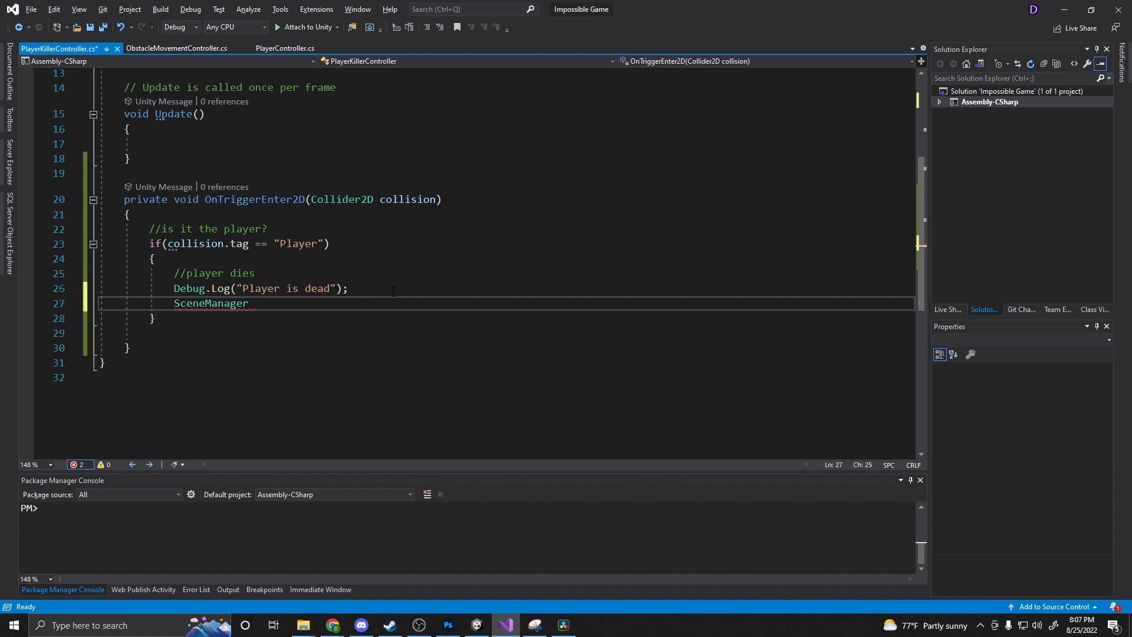
Step: Complete the SceneManager line as a LoadScene(""); call with an empty scene name
type(".")
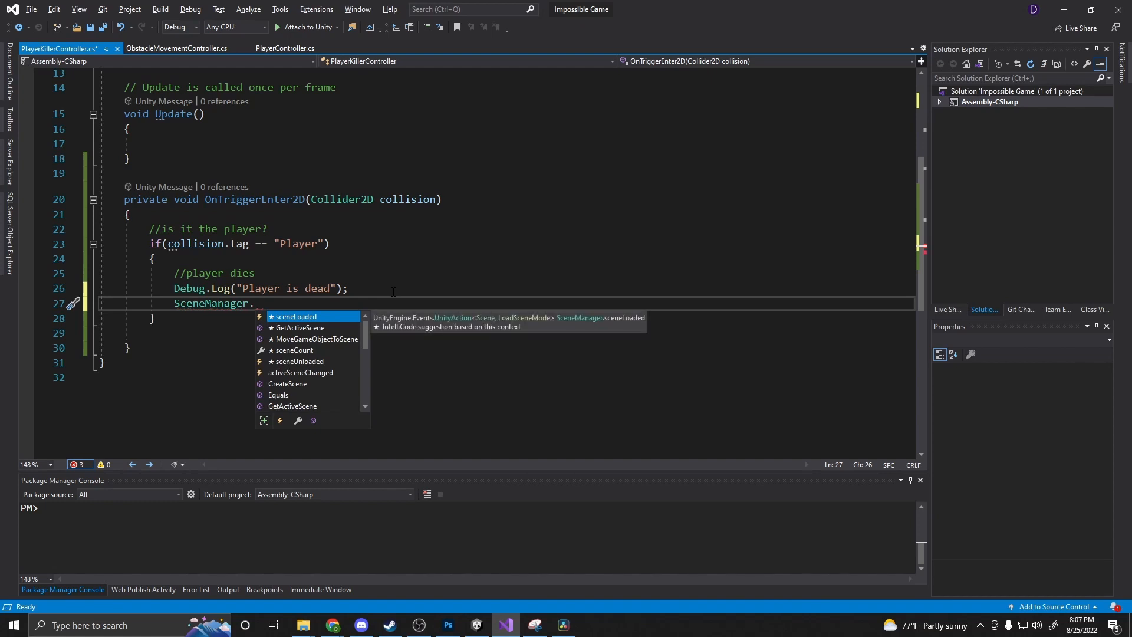
type("LoadScene")
key("Tab")
type("(\"")
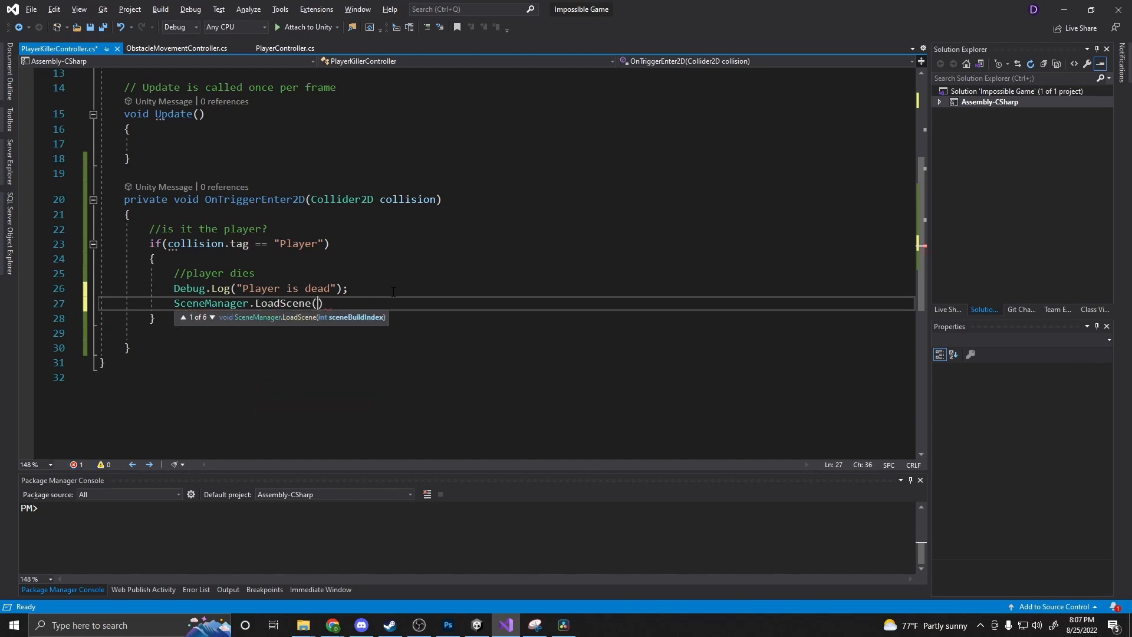
type("\");")
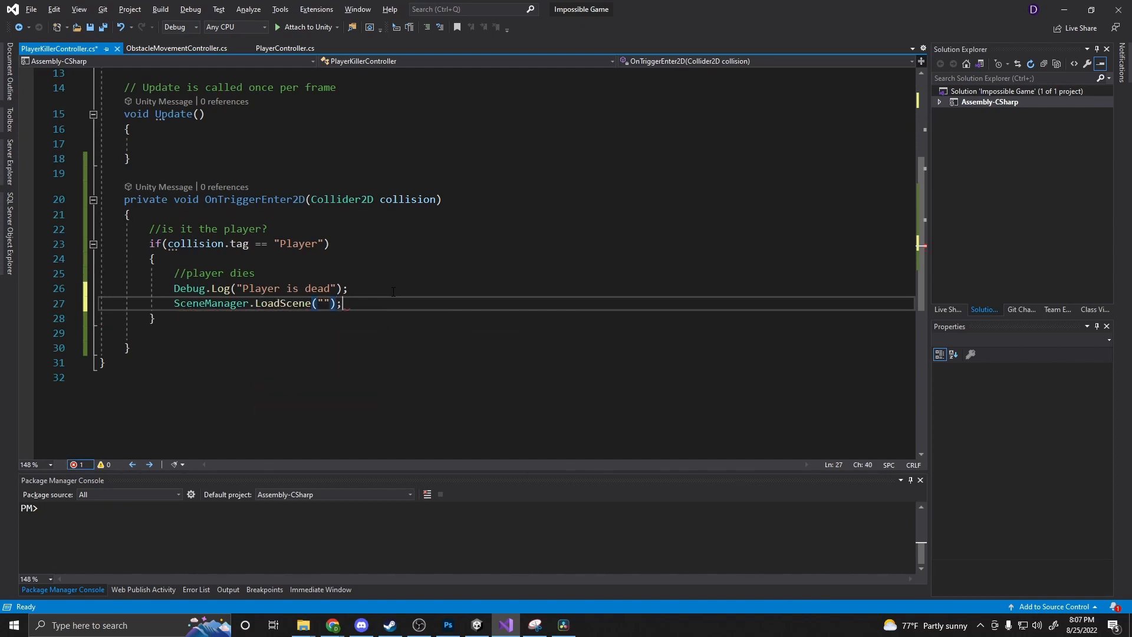
Step: Switch to Unity, rename the SampleScene asset in the Scenes folder to Level01, and reload the open scene
left_click(477, 626)
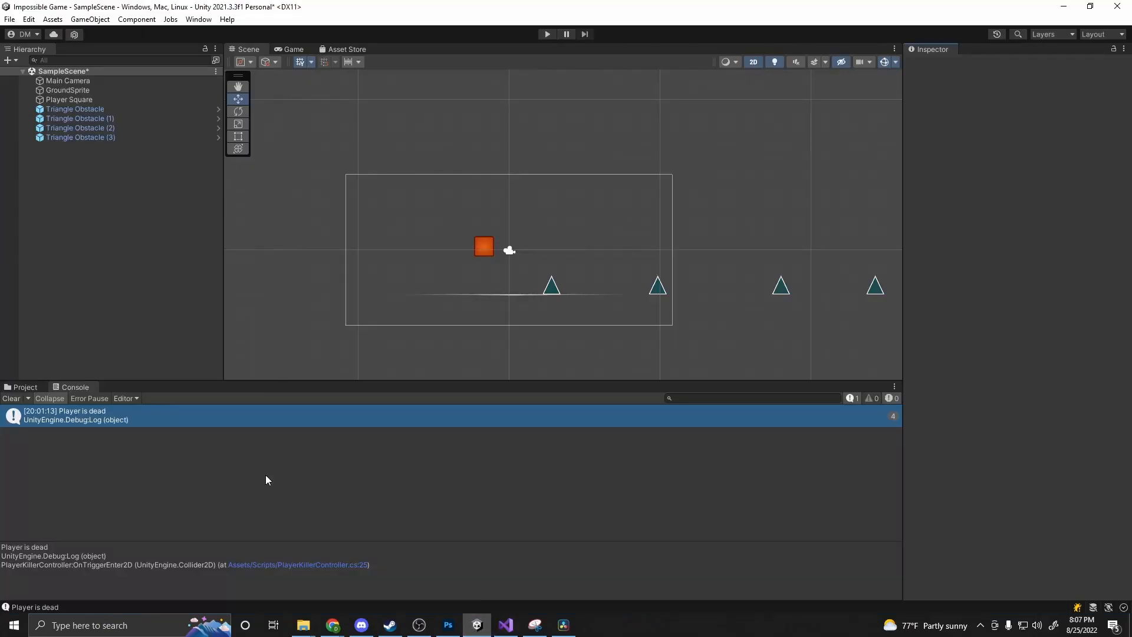
left_click(29, 387)
left_click(82, 410)
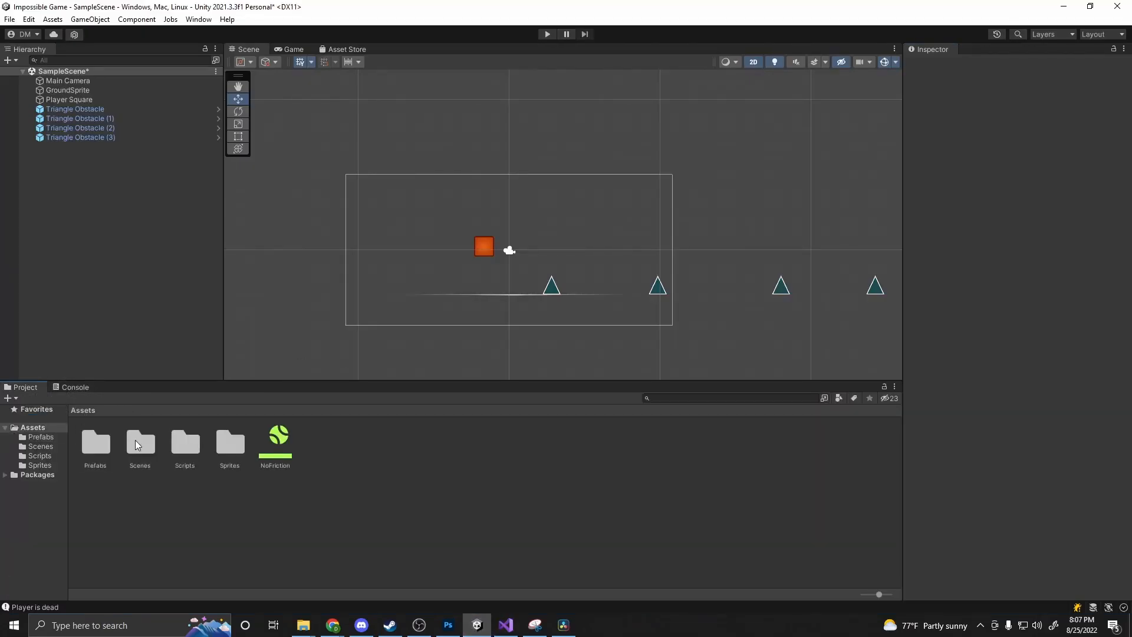
double_click(139, 441)
left_click(98, 446)
key("F2")
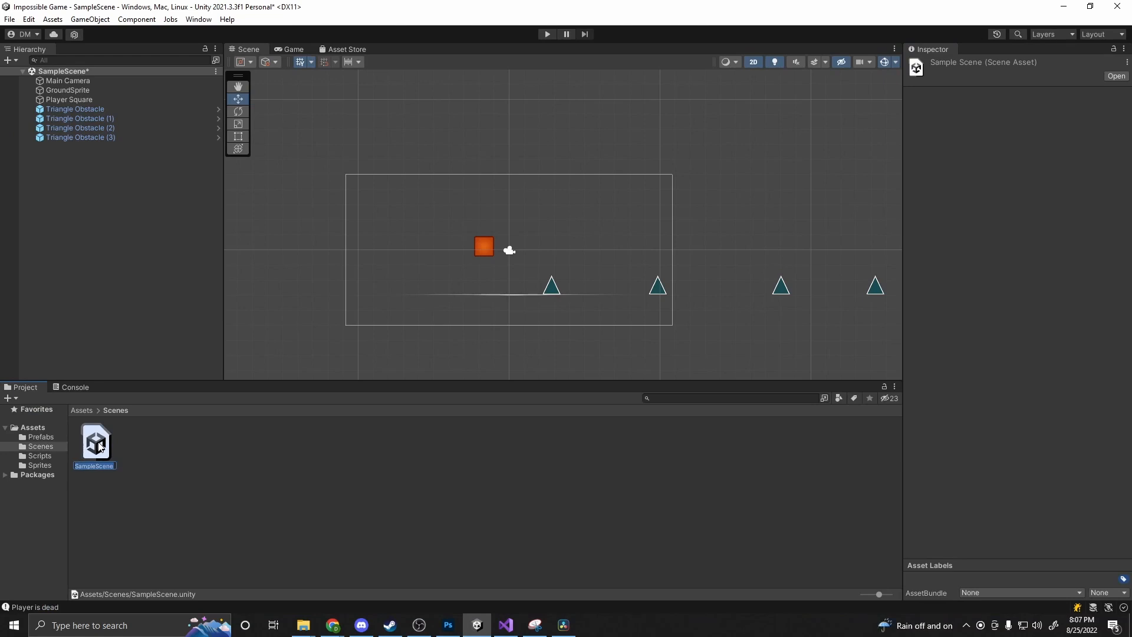
type("Level01")
key("Return")
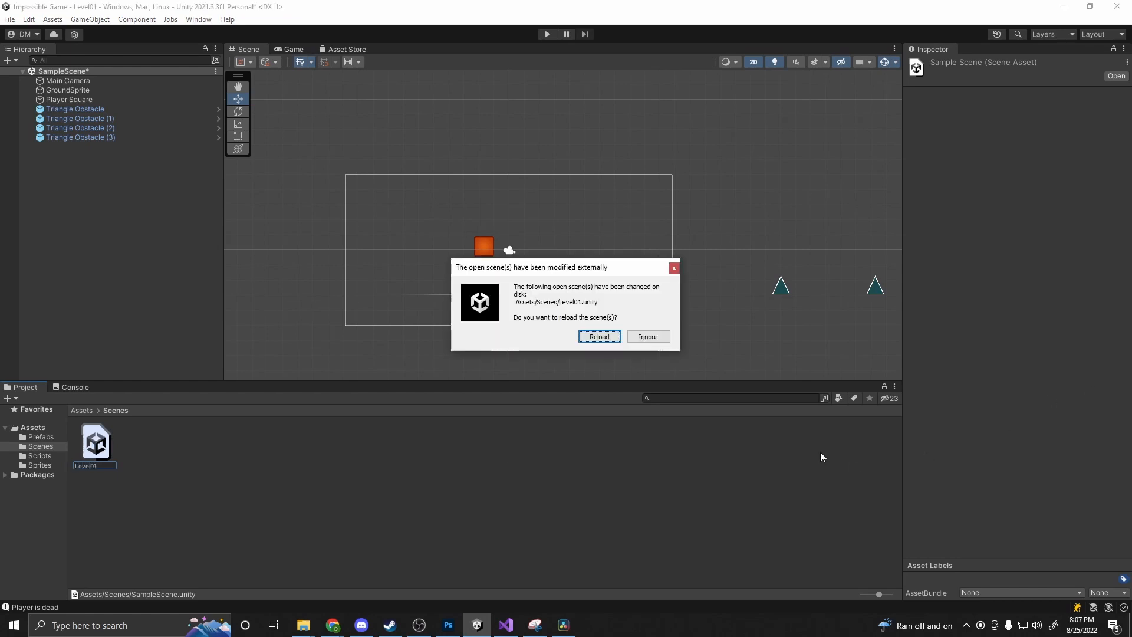
left_click(597, 338)
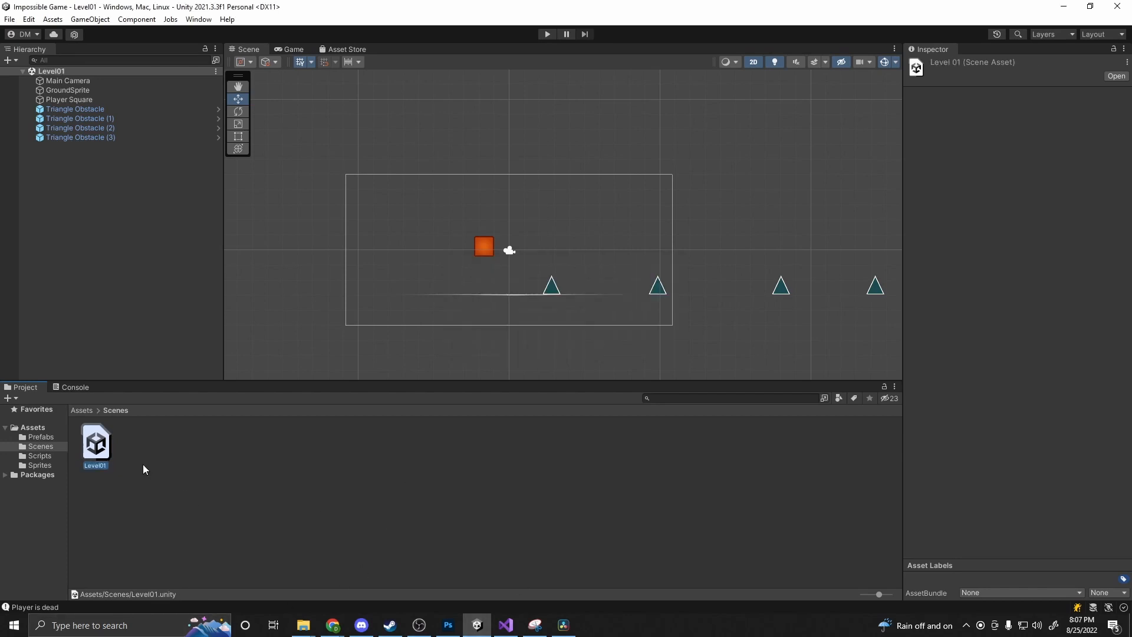
Step: Copy the scene name Level01 into the LoadScene quotes in Visual Studio's PlayerKillerController script and save it
left_click(102, 450)
key("ctrl+c")
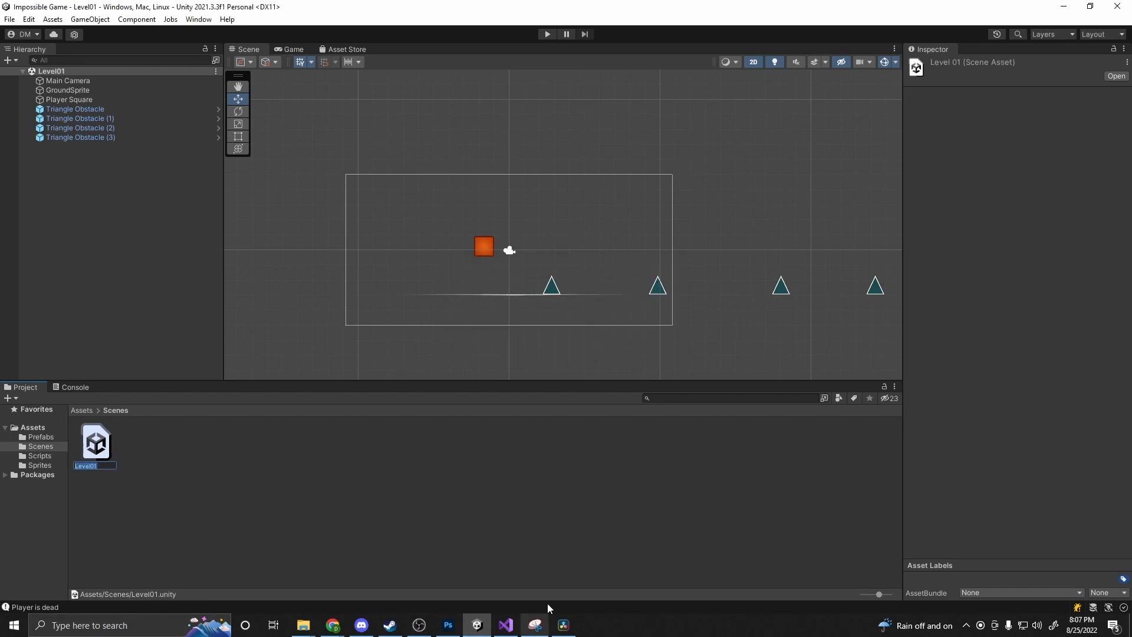
left_click(506, 625)
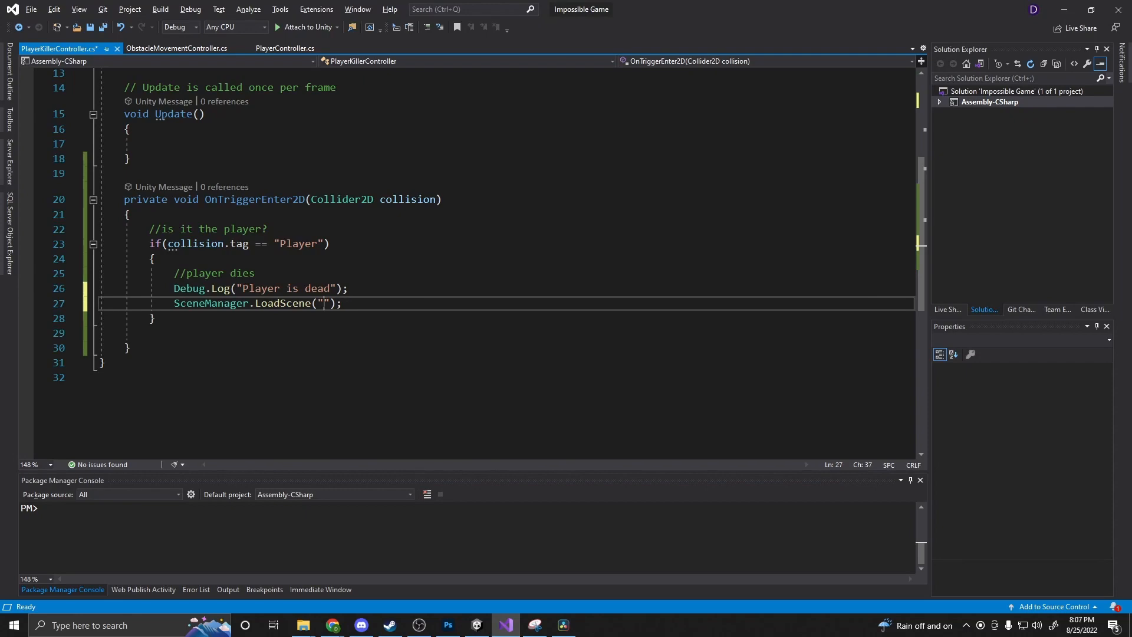
key("ctrl+v")
type(";")
key("ctrl+s")
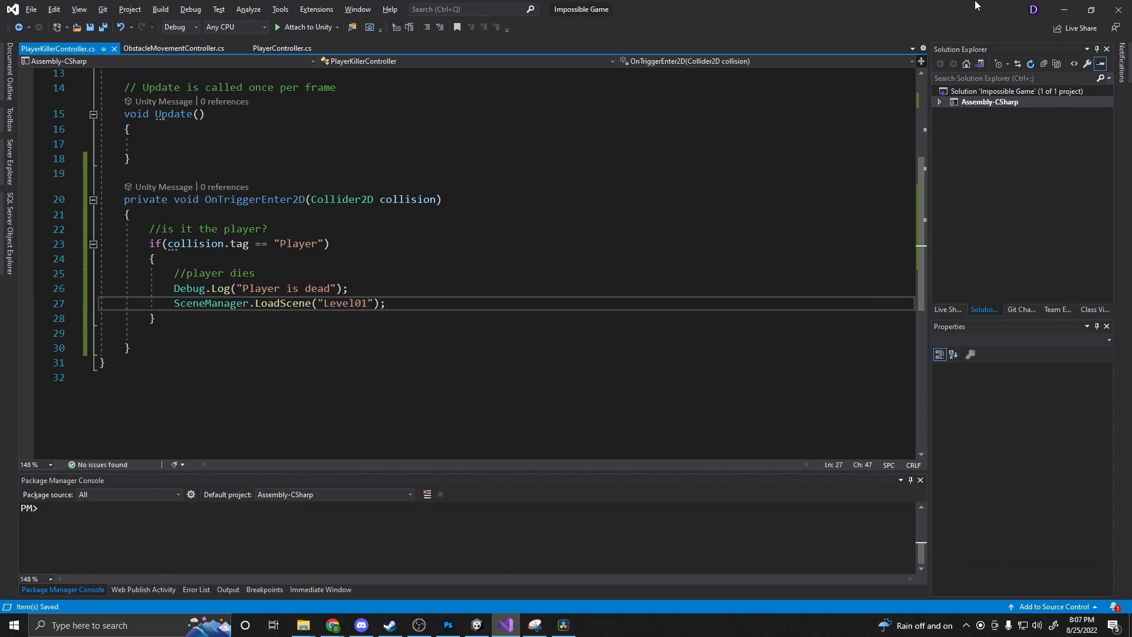
Step: Return to Unity and check the Build Settings for the scenes included in the build
left_click(1064, 10)
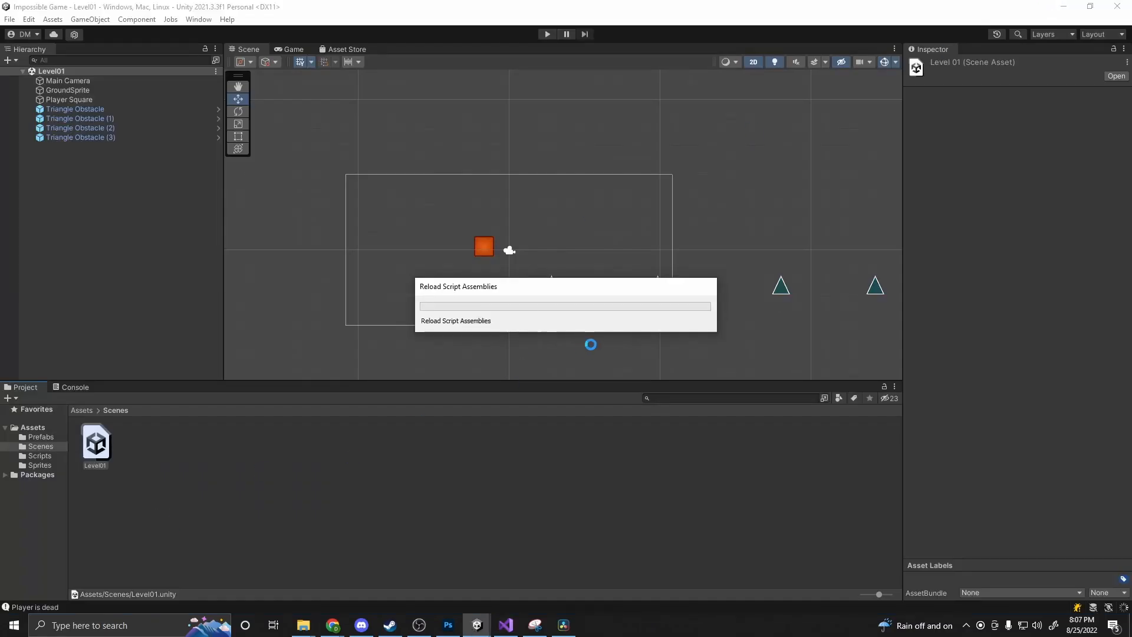
left_click(10, 19)
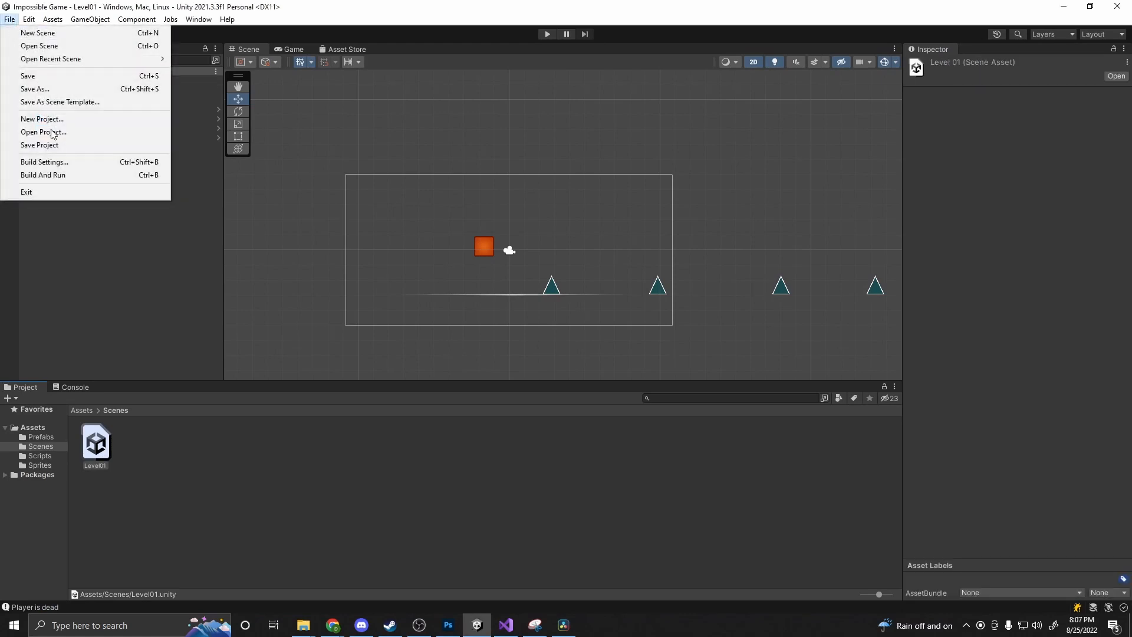
left_click(62, 161)
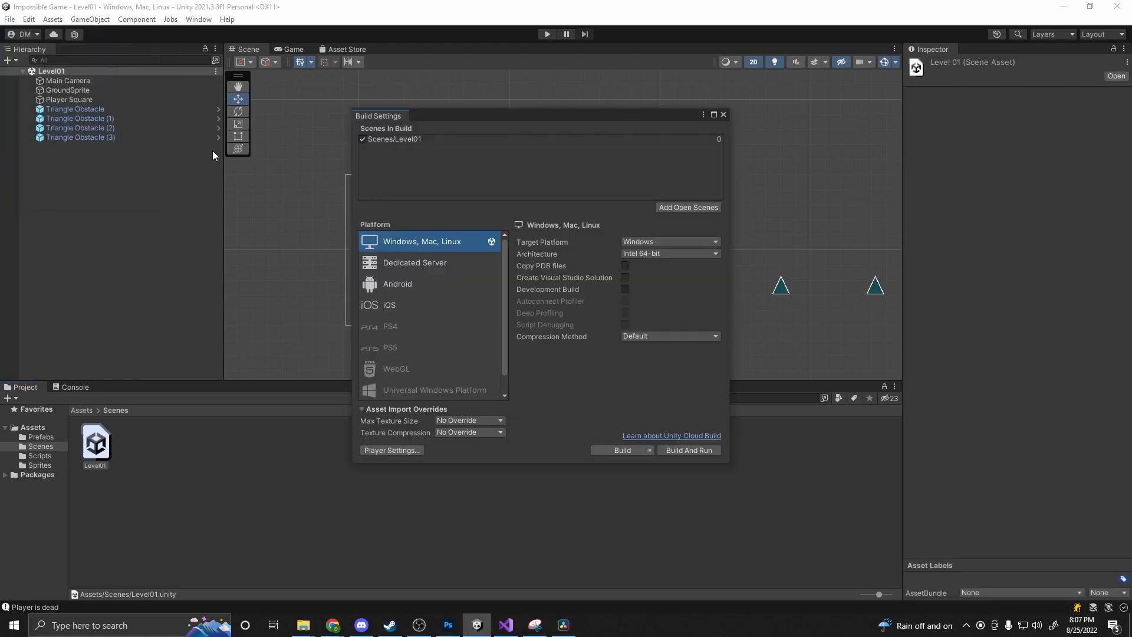
left_click(723, 115)
Step: Select all four triangle obstacles and move them together along X until the first one lies beyond the camera frame's far edge
mouse_move(563, 625)
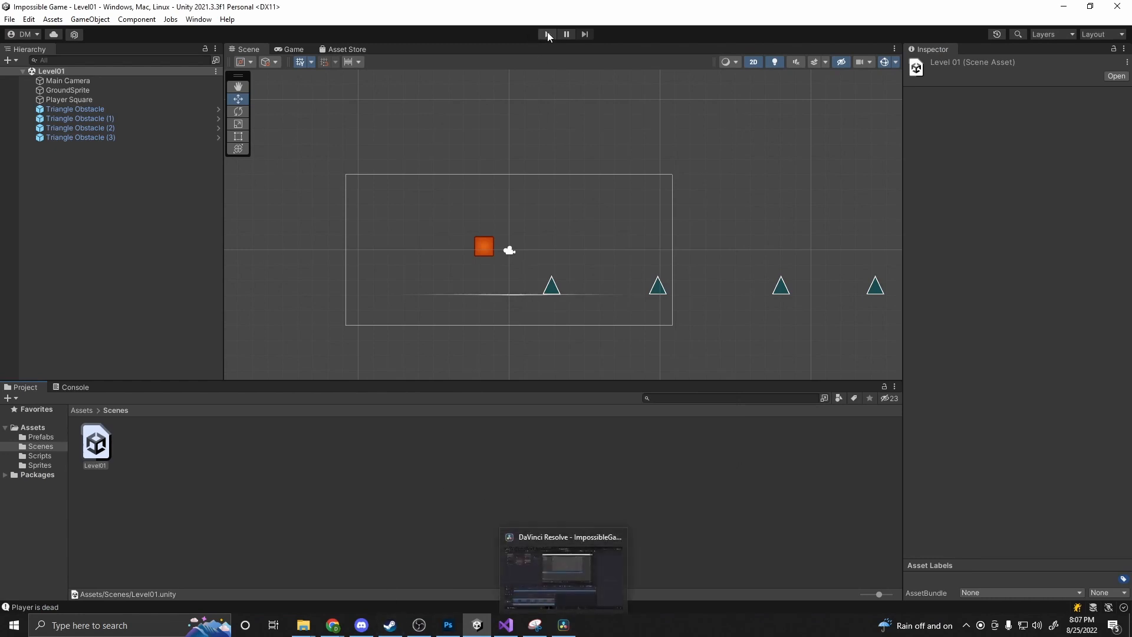
left_click(552, 289)
left_click(497, 250)
left_click(76, 100)
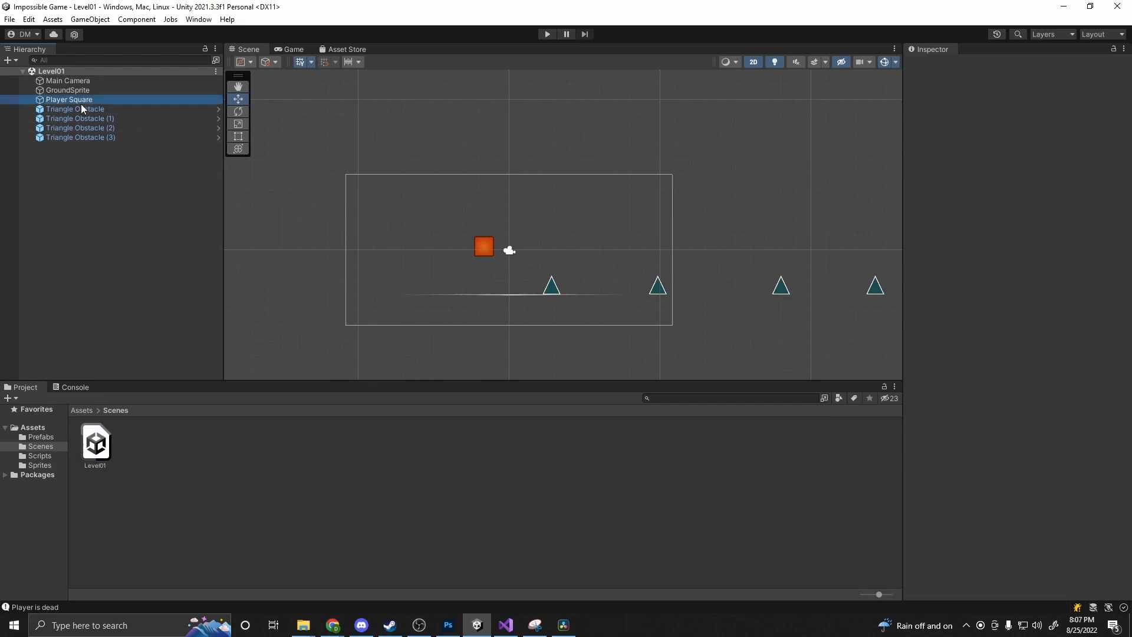
left_click(77, 109)
left_click(88, 137, "shift")
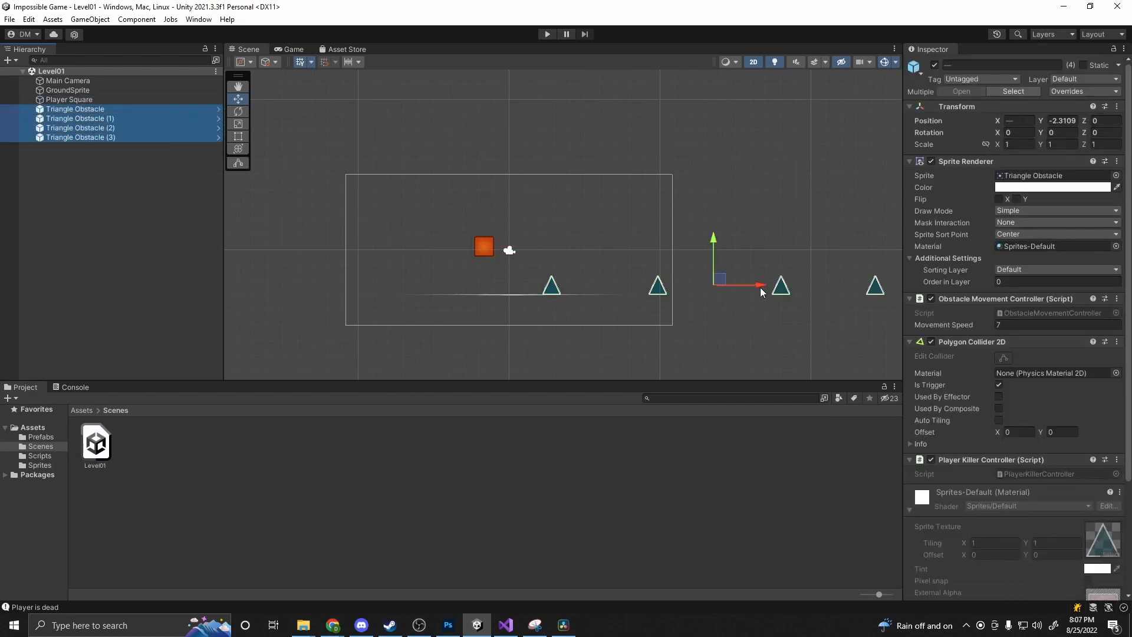
left_click_drag(713, 284, 959, 296)
Step: Play-test Level01, jumping the player square over the triangles and letting one hit it to check the scene restart
left_click(547, 35)
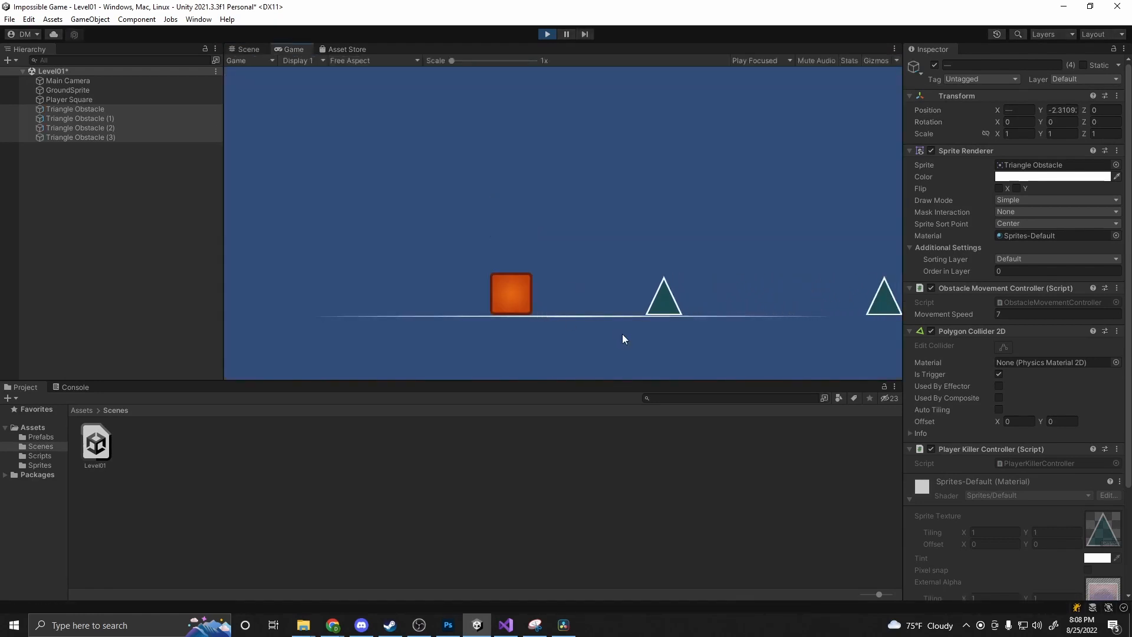
key("space")
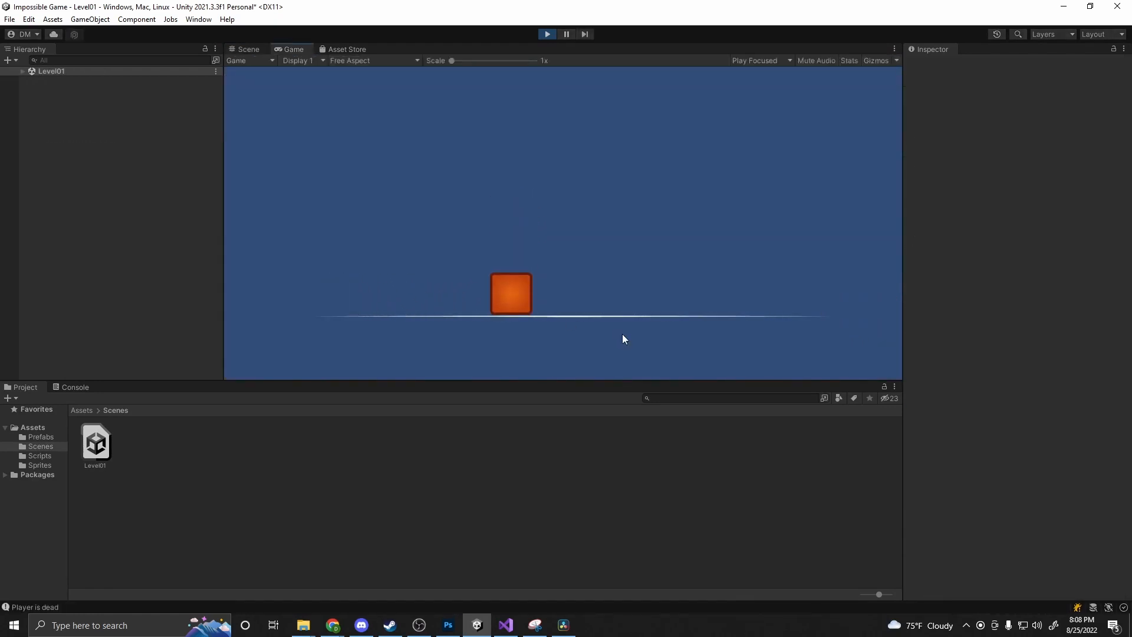
key("space")
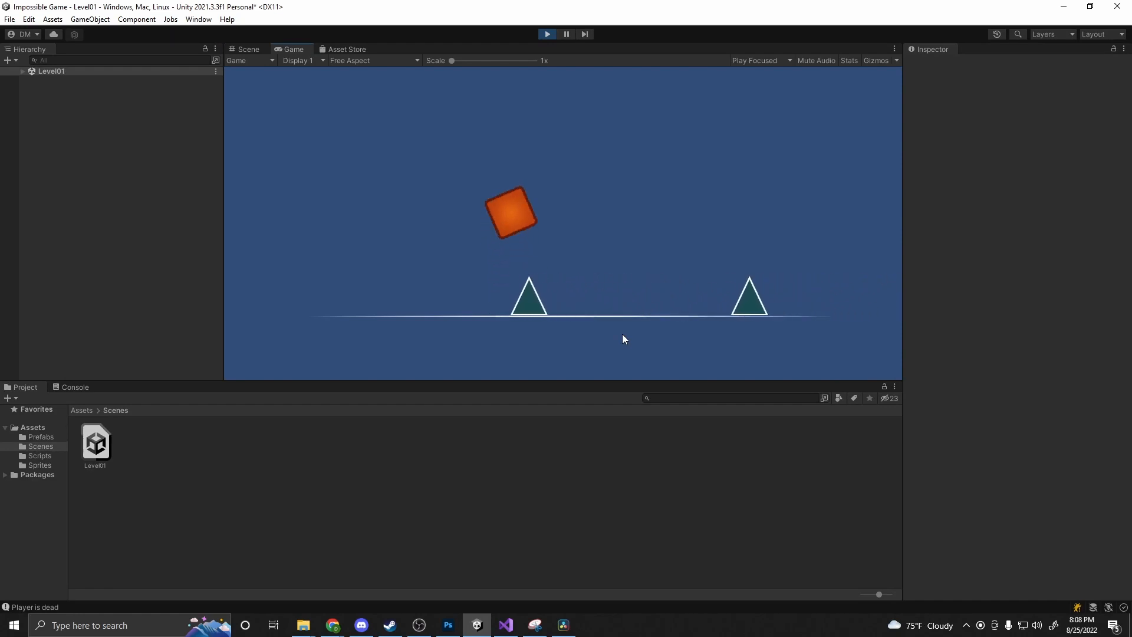
key("space")
key("space")
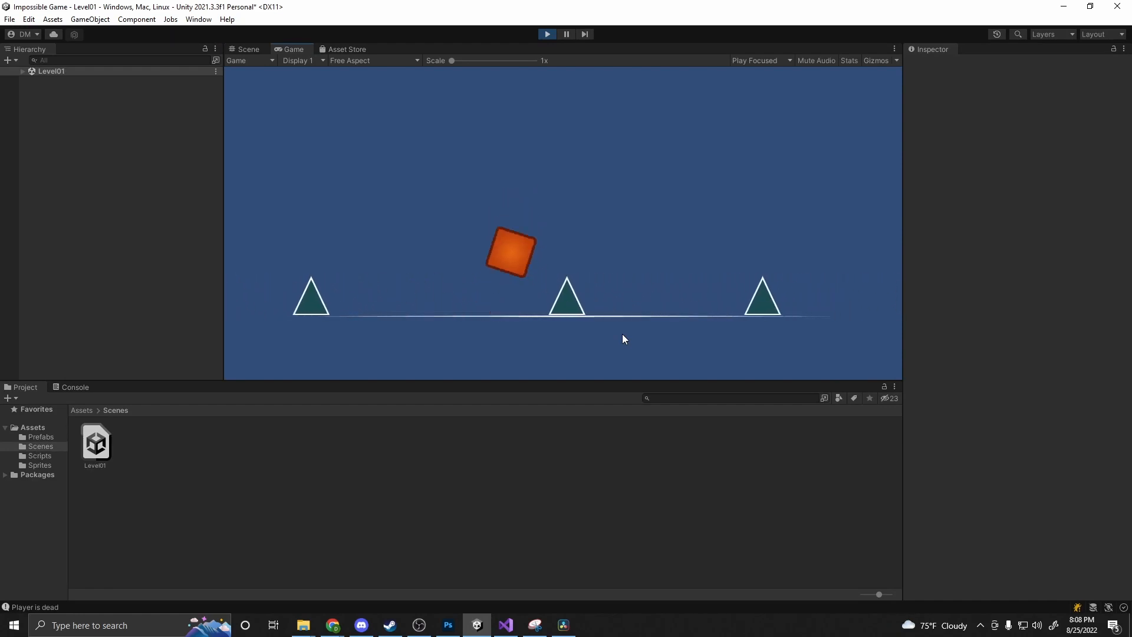
key("space")
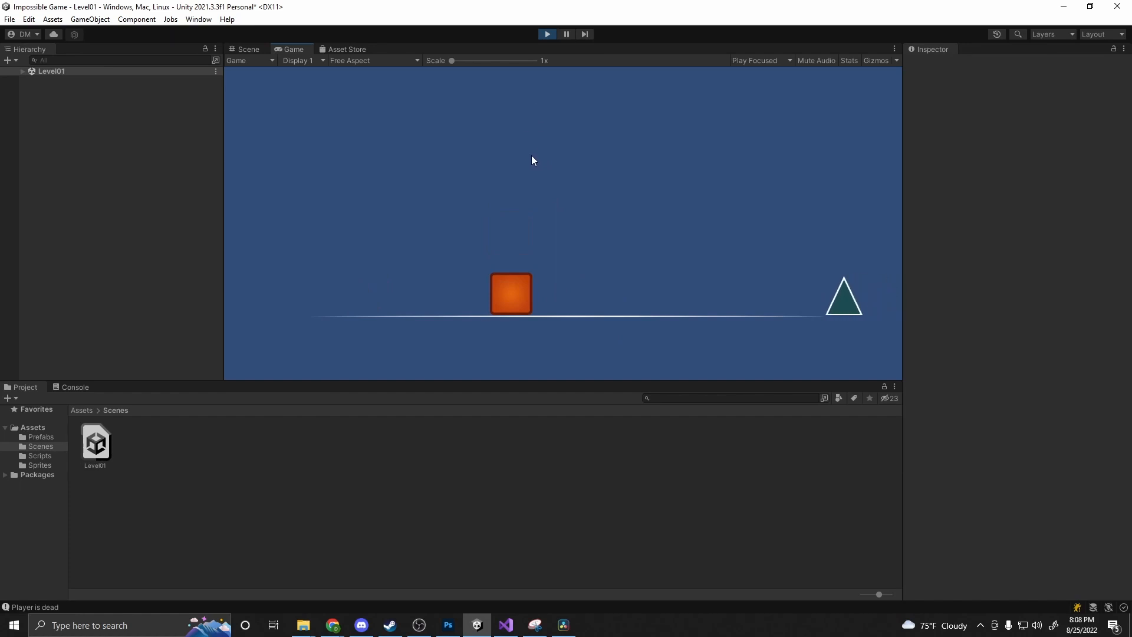
left_click(546, 35)
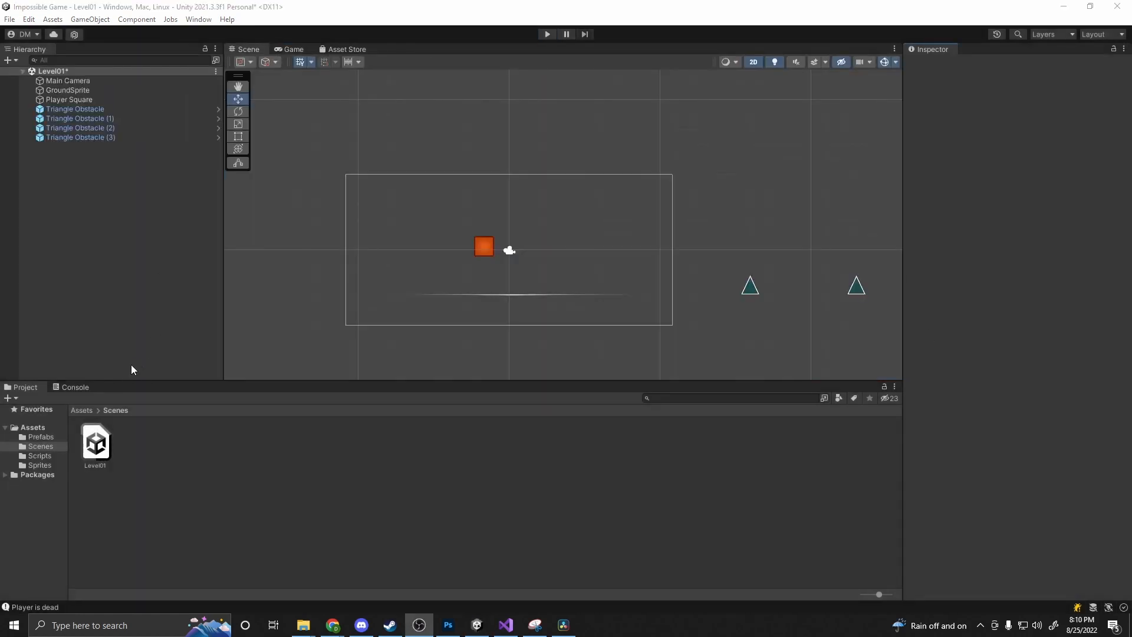
Step: Place the Square Obstacle sprite from the Sprites folder into the scene near the ground line at about X 5.03, Y -2.11
left_click(72, 413)
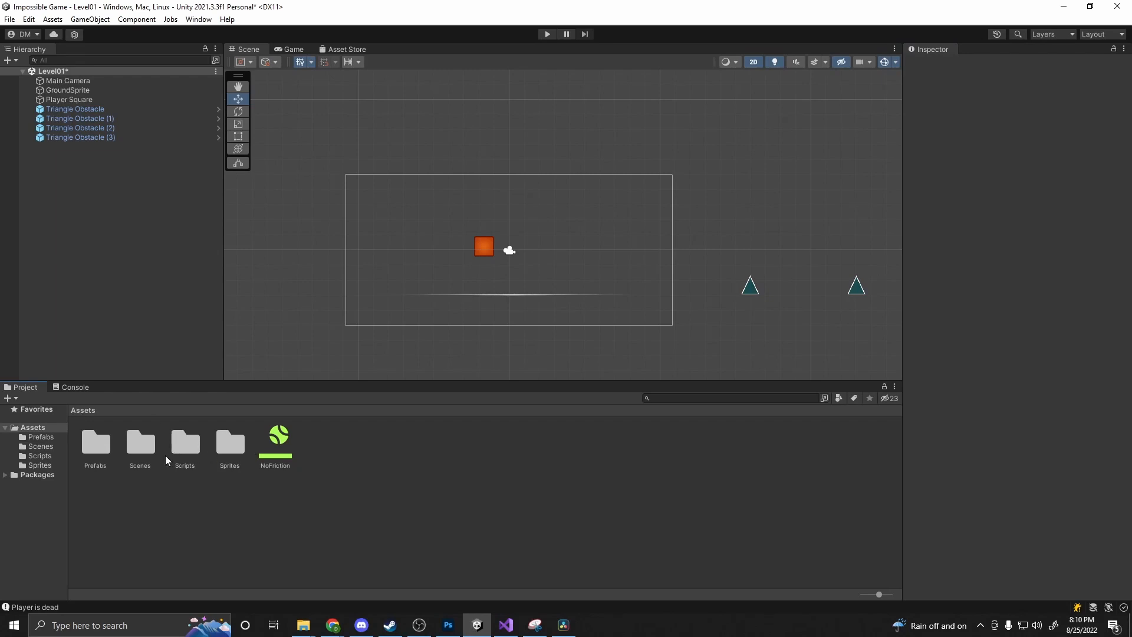
double_click(220, 449)
left_click_drag(372, 458, 592, 292)
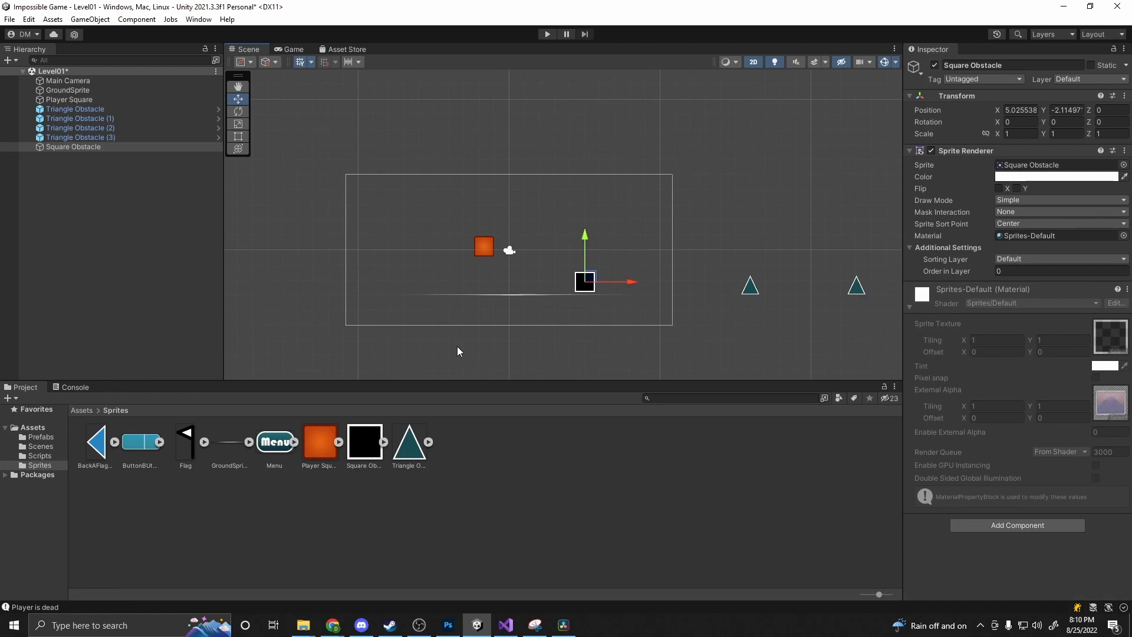
Step: Add a Box Collider 2D to the Square Obstacle
left_click(1035, 527)
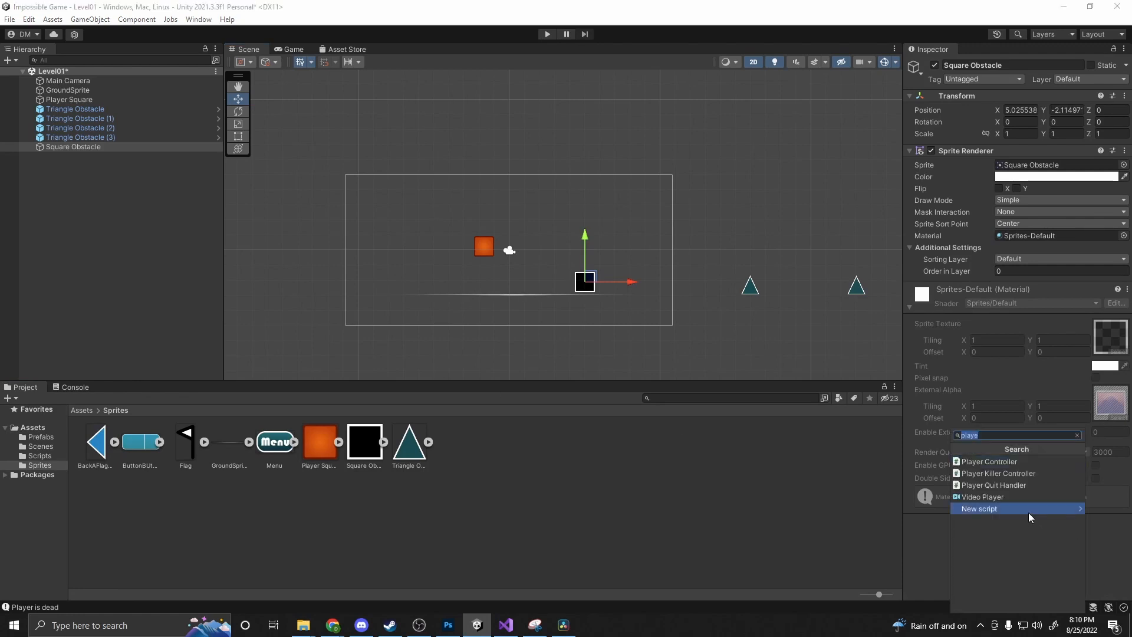
type("box")
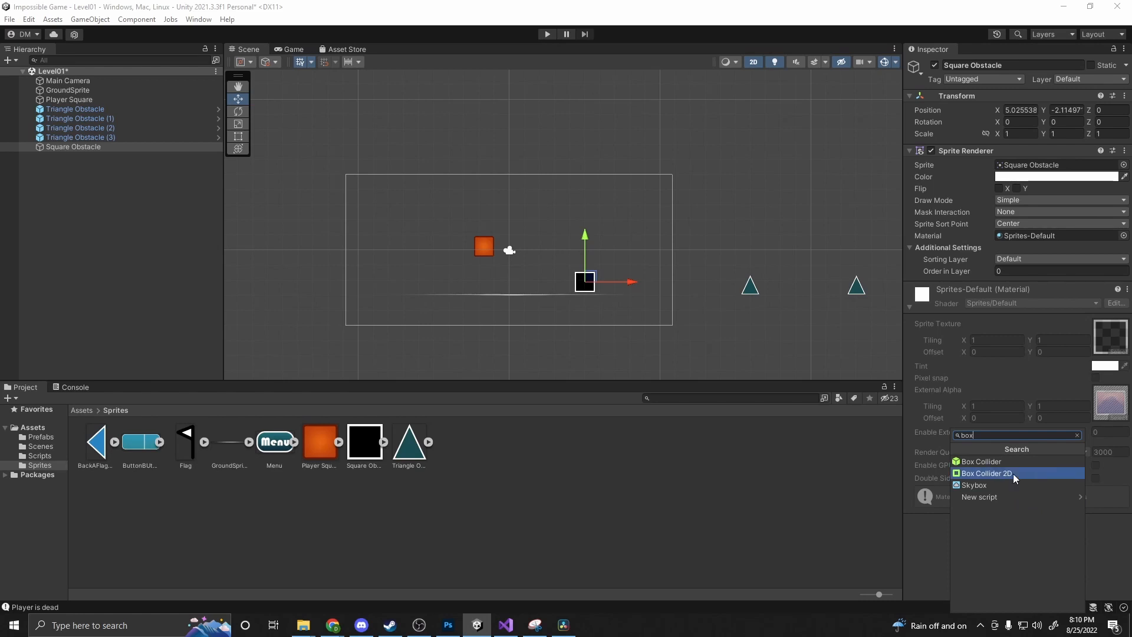
left_click(1013, 473)
scroll(581, 271, "up", 10)
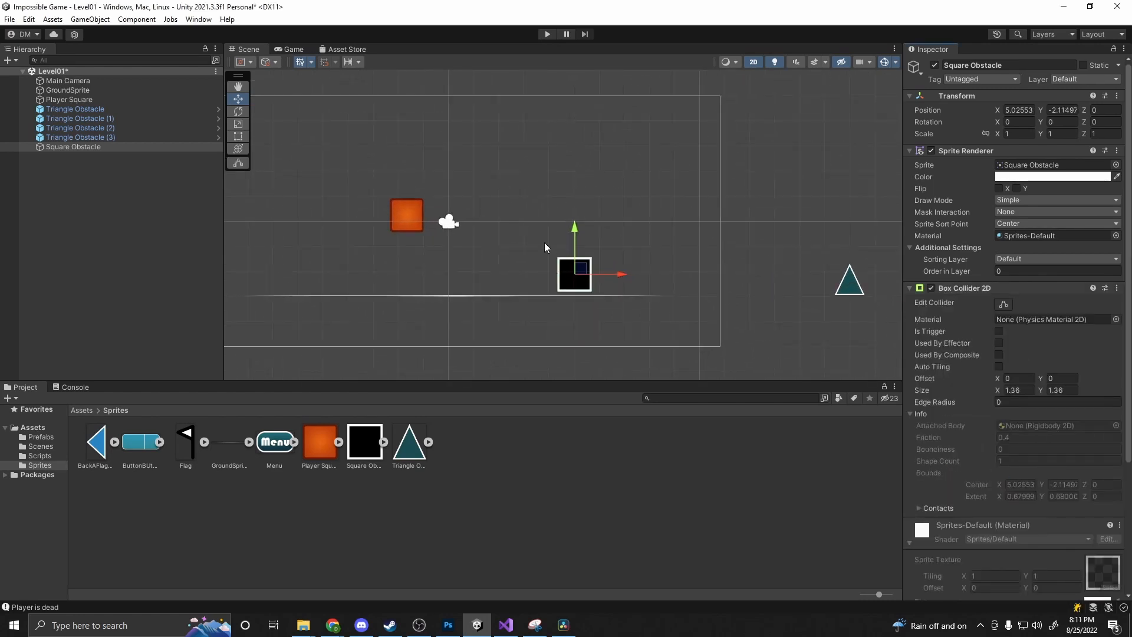
scroll(563, 288, "up", 3)
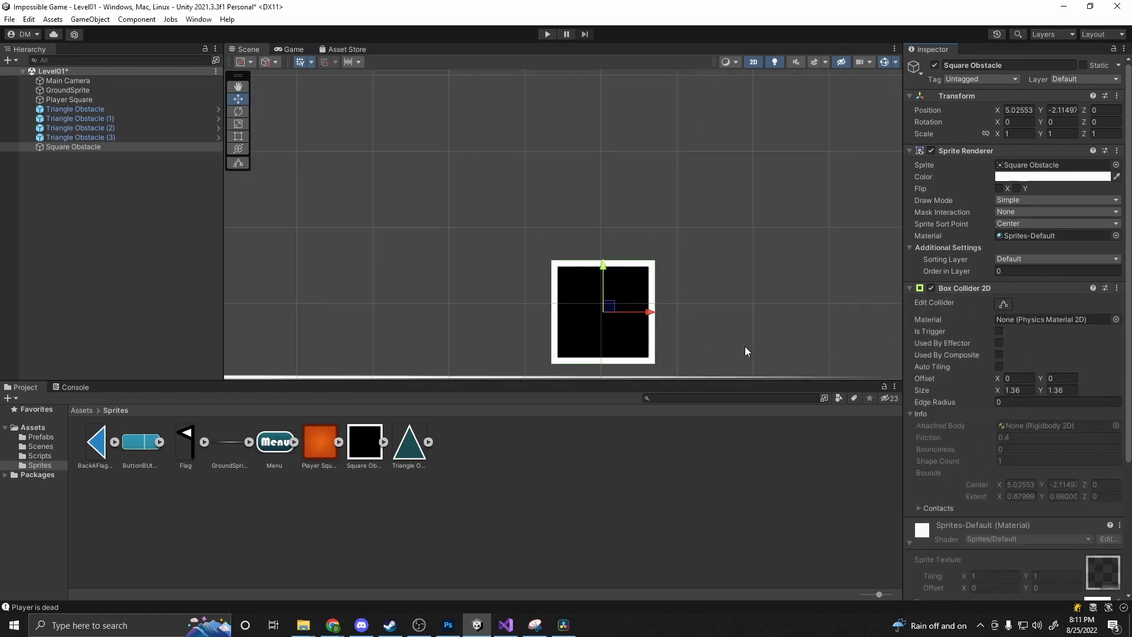
Step: Add a second Box Collider 2D to the Square Obstacle and enable Is Trigger on it
scroll(1037, 483, "down", 5)
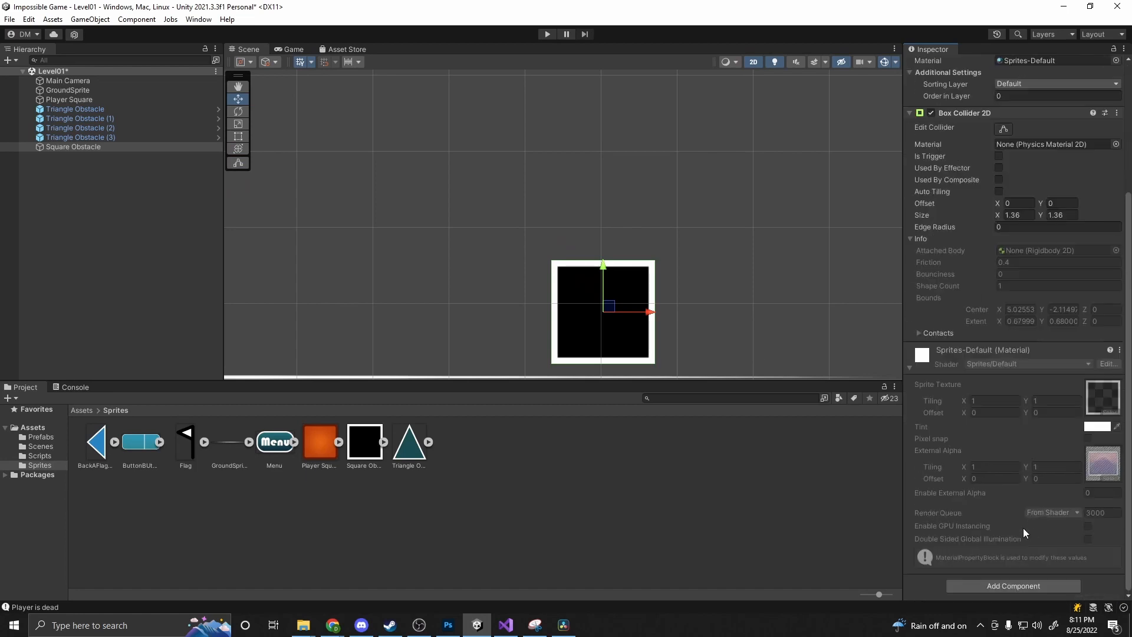
left_click(1002, 585)
left_click(1000, 474)
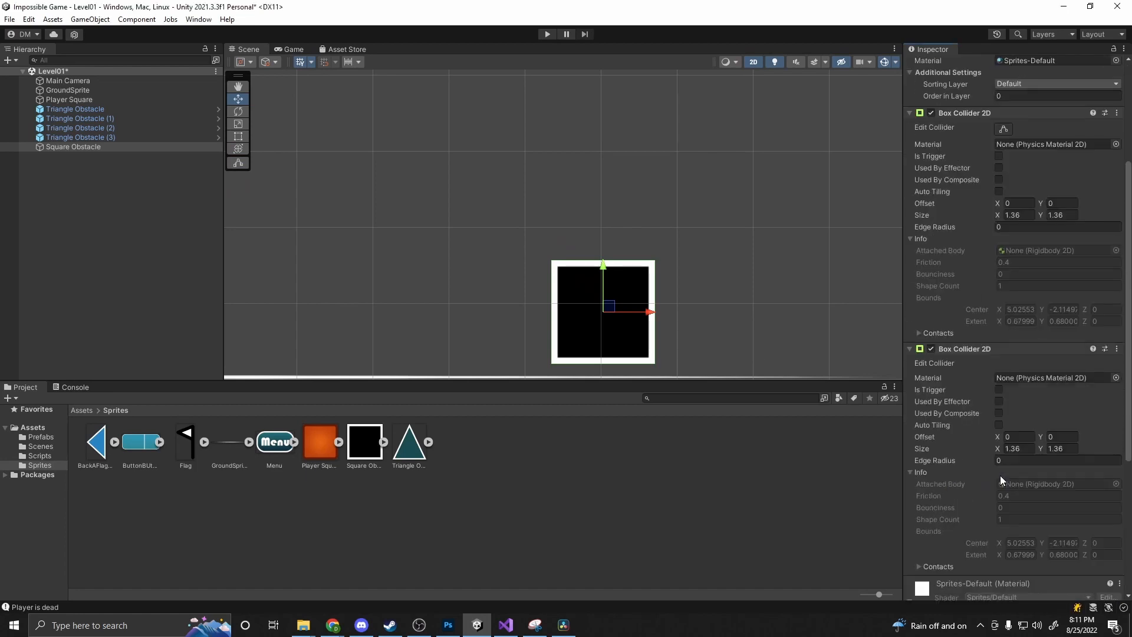
left_click(998, 389)
scroll(615, 344, "down", 2)
scroll(617, 336, "down", 1)
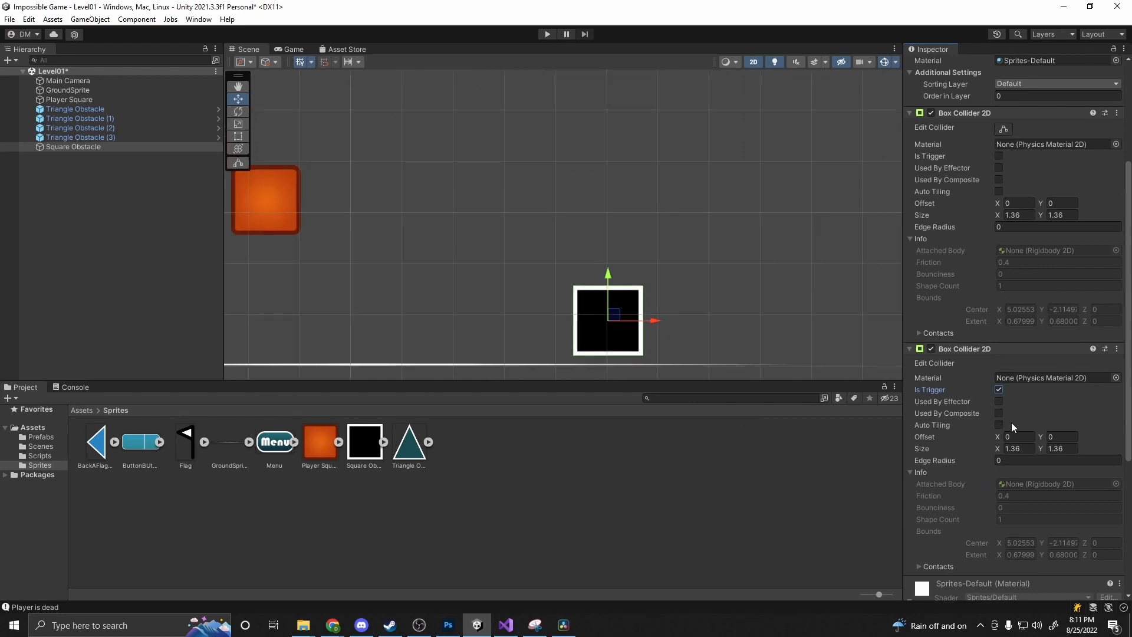
Step: Adjust the Square Obstacle's trigger collider to size X 1.51, Y 1.22 with a Y offset of -0.06
scroll(1002, 448, "down", 5)
scroll(947, 507, "up", 2)
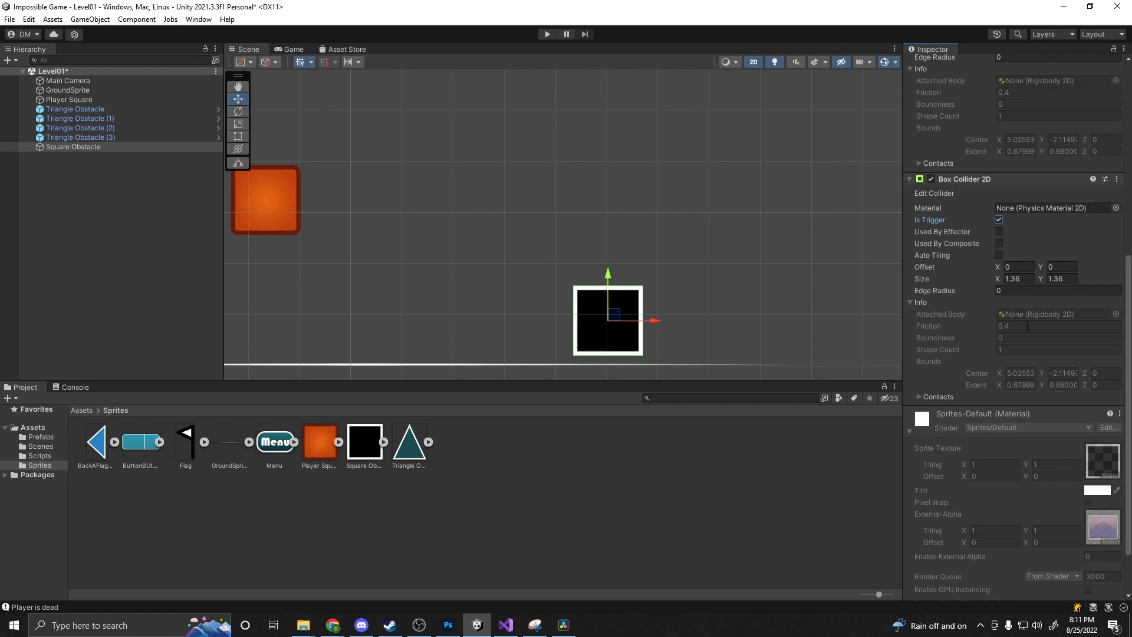
left_click_drag(998, 279, 1038, 267)
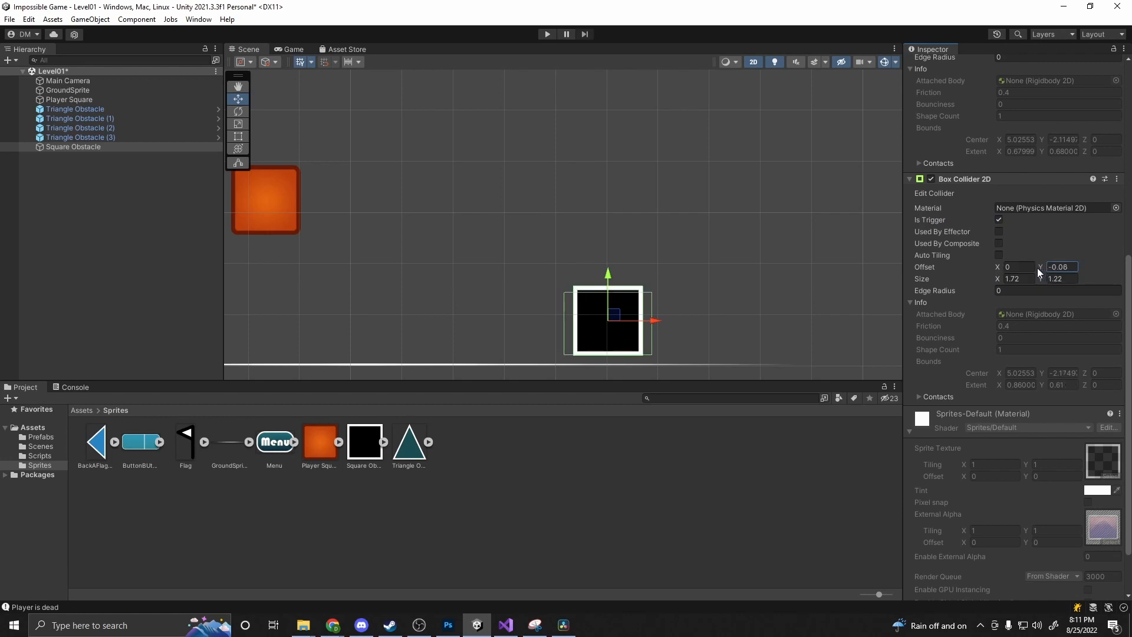
left_click(1042, 278)
left_click_drag(999, 279, 999, 278)
Step: Add the Player Killer Controller script to the Square Obstacle
scroll(1046, 528, "down", 2)
left_click(1008, 582)
type("pl")
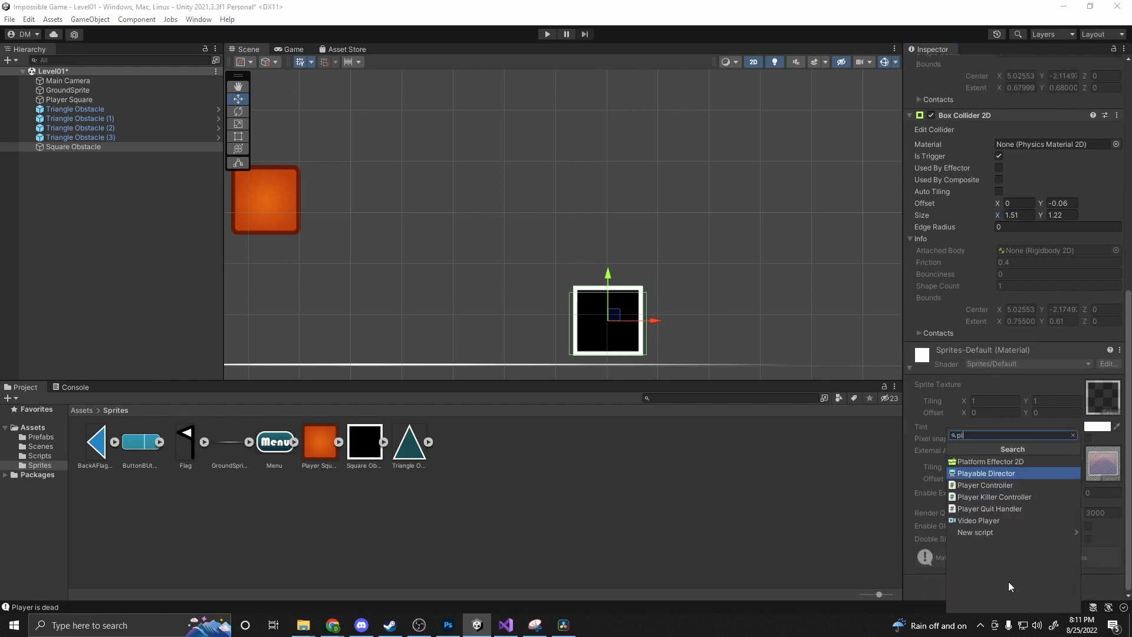
type("ay")
key("Down")
key("Return")
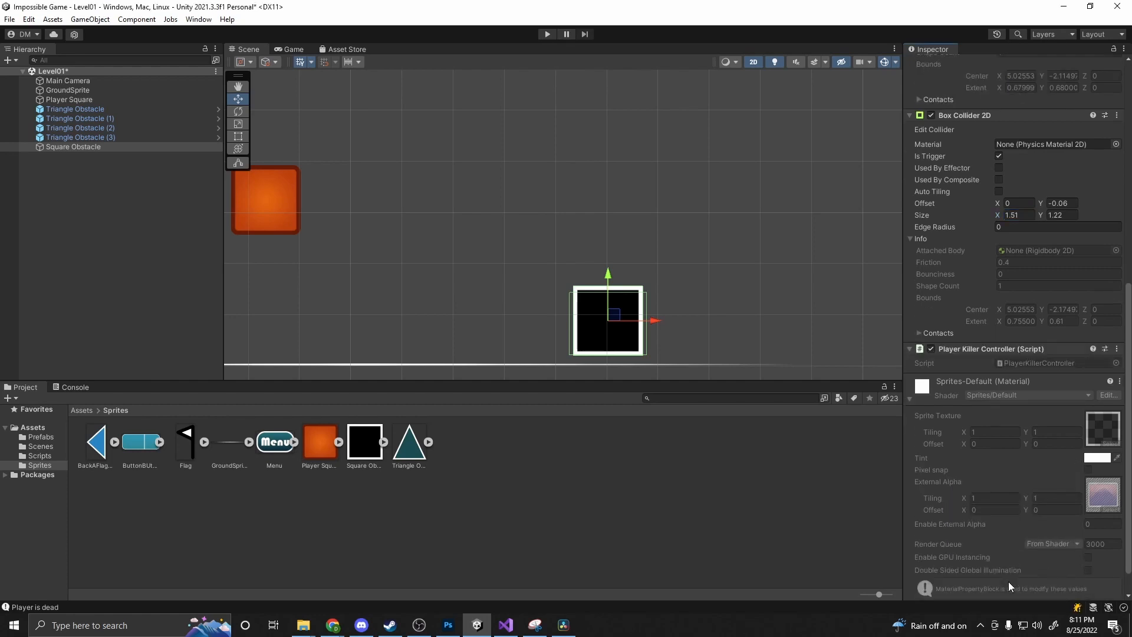
Step: Add the Obstacle Movement Controller script to the Square Obstacle
scroll(964, 529, "down", 1)
left_click(1006, 585)
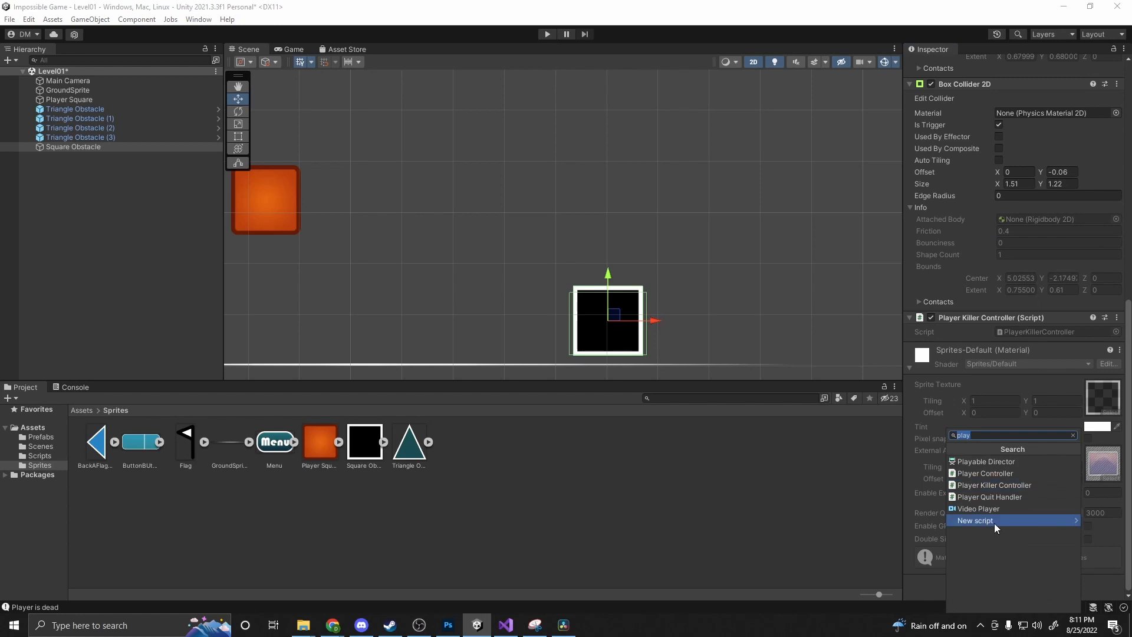
type("move")
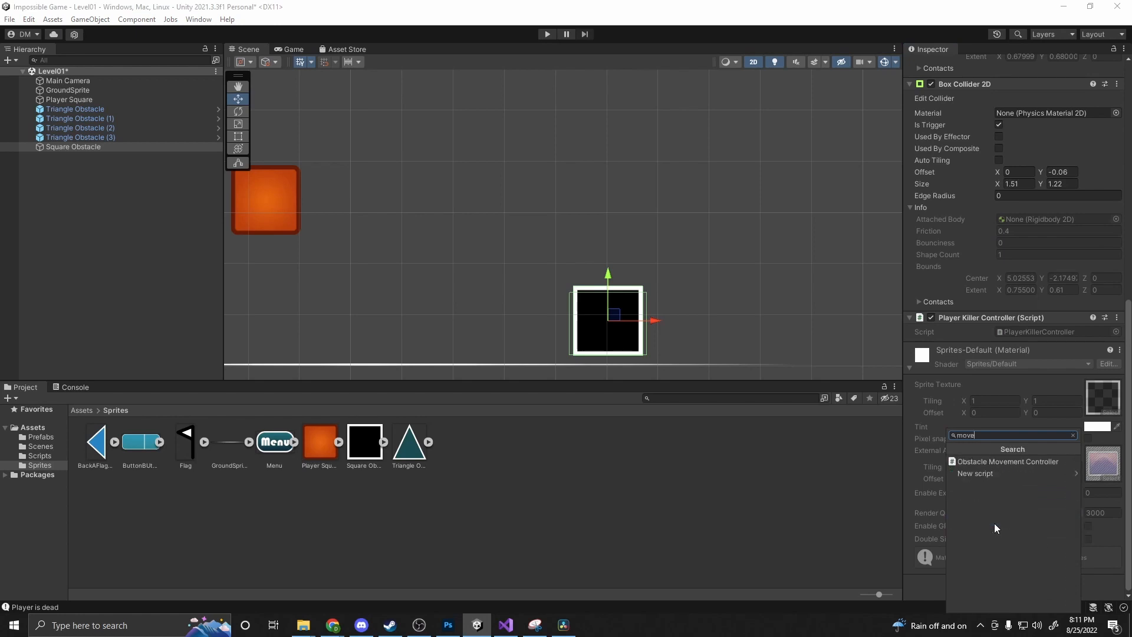
key("Down")
key("Return")
Step: Move the Square Obstacle just outside the camera frame to about X 11.72, Y -2.25, and save the scene
scroll(434, 218, "down", 1)
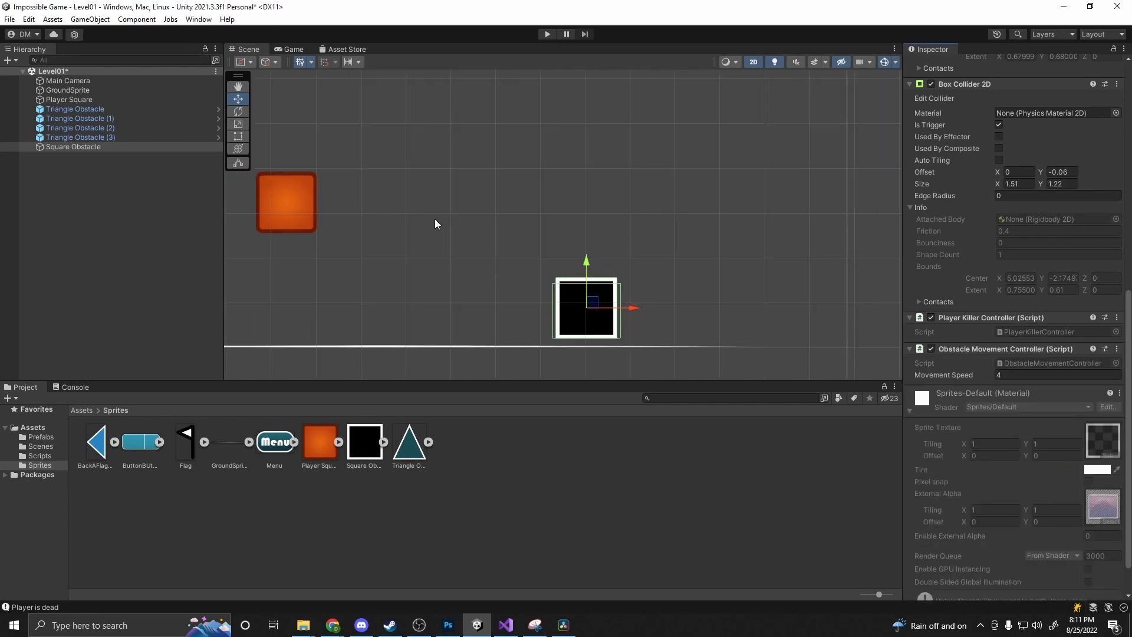
scroll(435, 224, "down", 2)
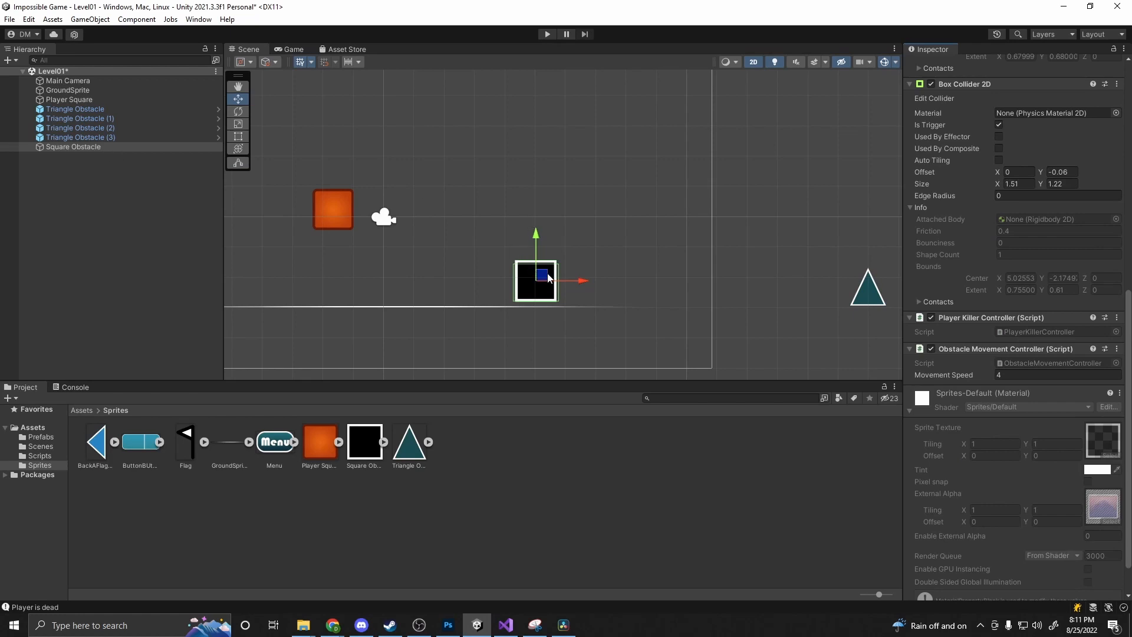
left_click_drag(546, 278, 749, 285)
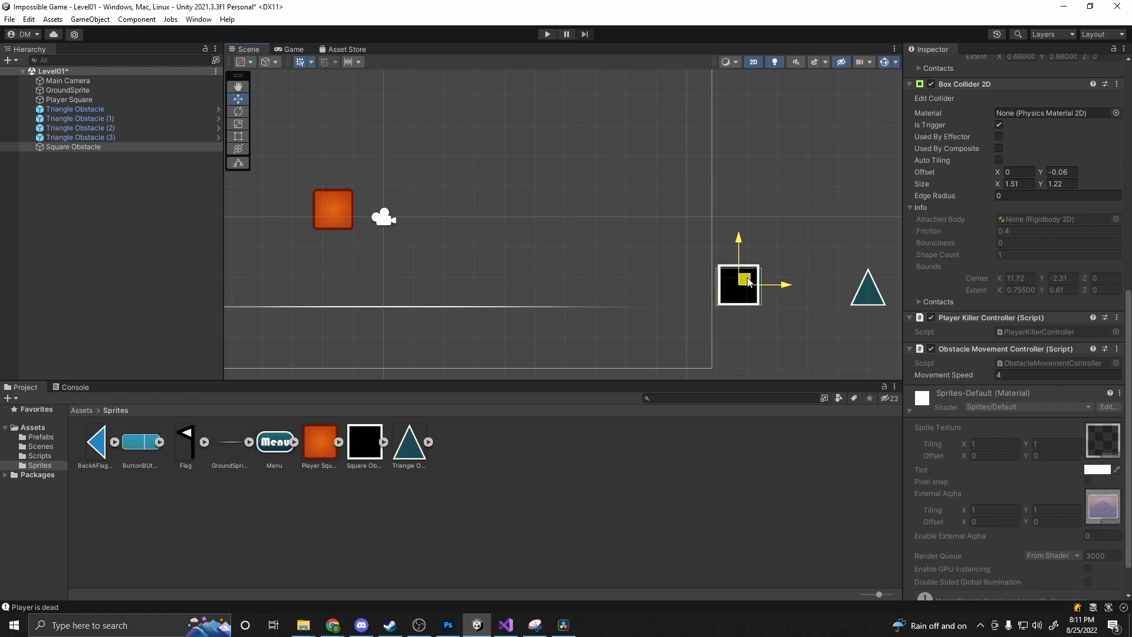
left_click(10, 20)
left_click(26, 76)
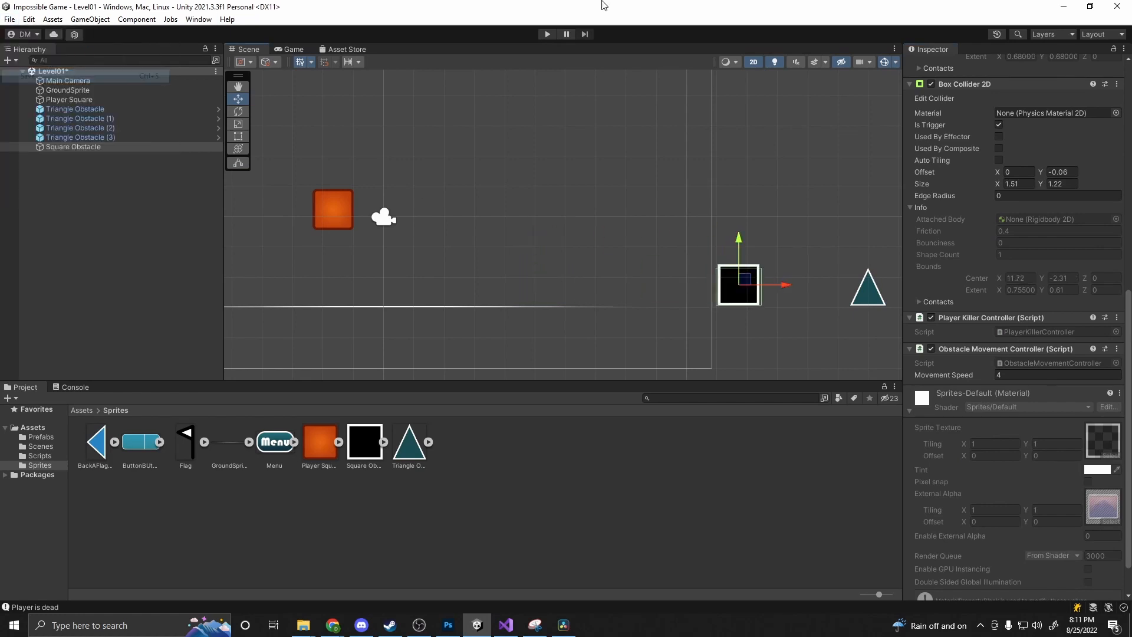
Step: Set the Square Obstacle's Movement Speed to 6, play-testing the scene before and after the change
key("ctrl+p")
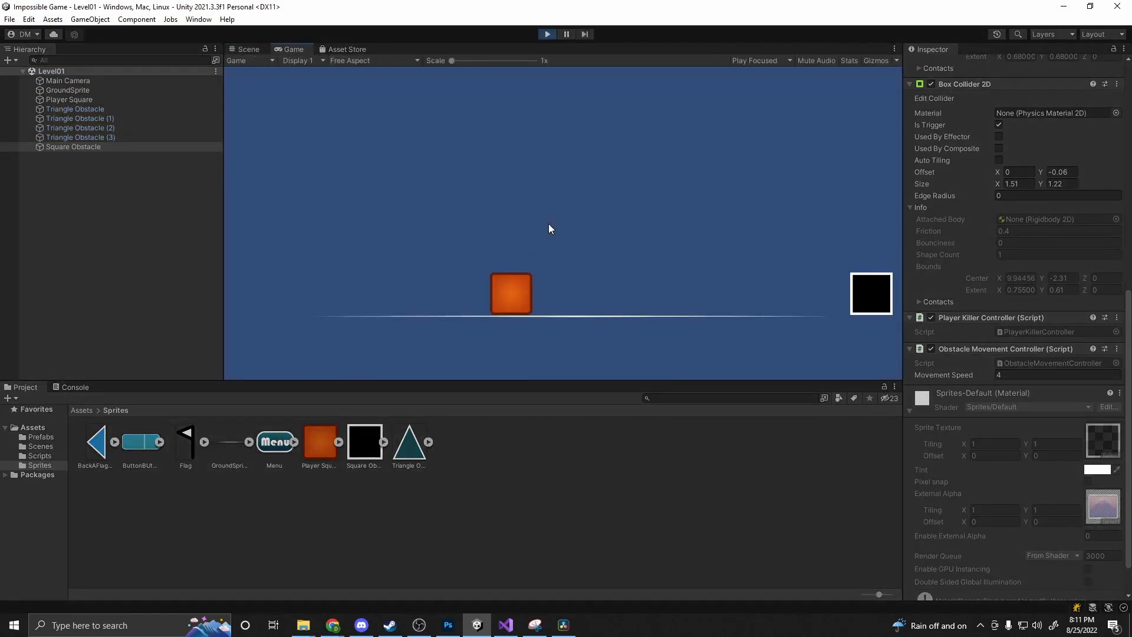
left_click(547, 34)
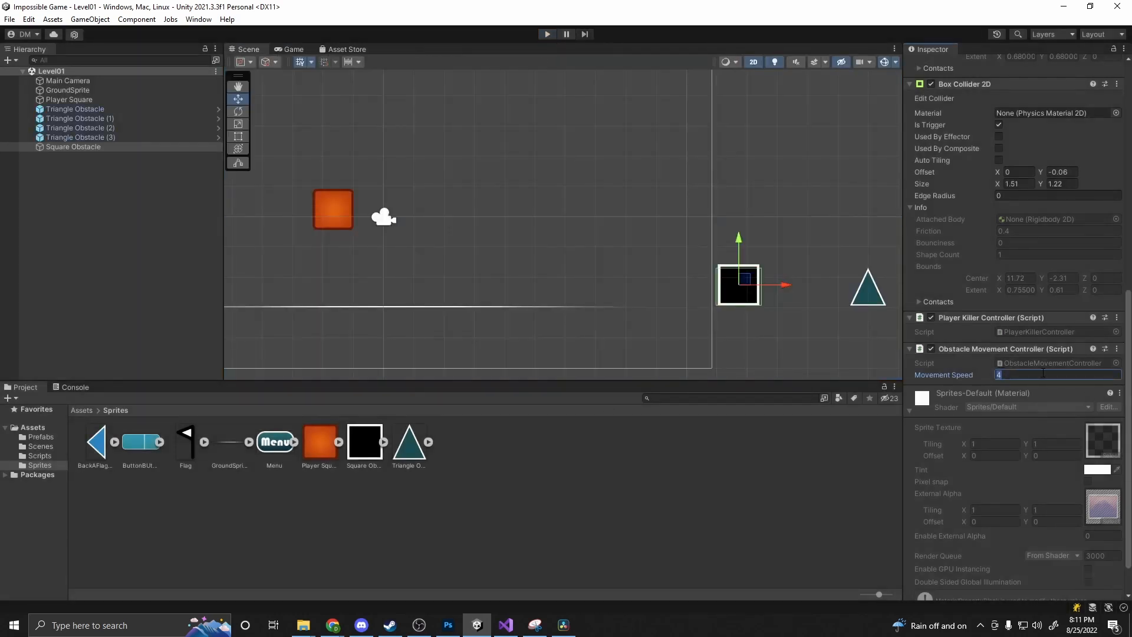
type("6")
left_click(551, 37)
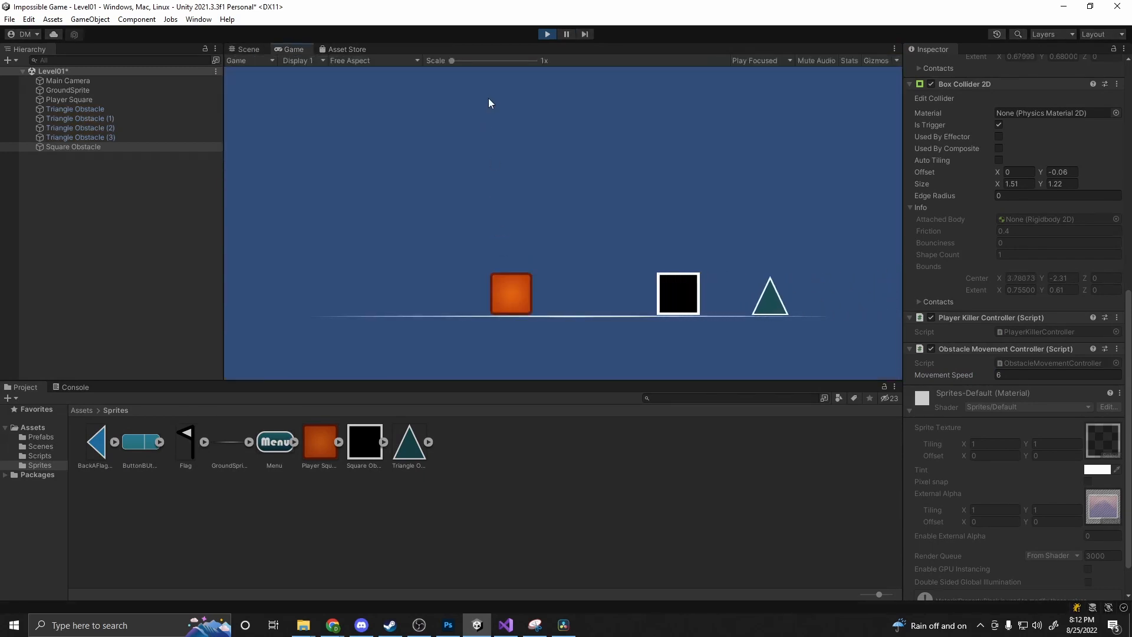
left_click(547, 33)
Step: Check the first Triangle Obstacle's movement speed and set the Square Obstacle's Movement Speed to 7 to match
left_click(858, 296)
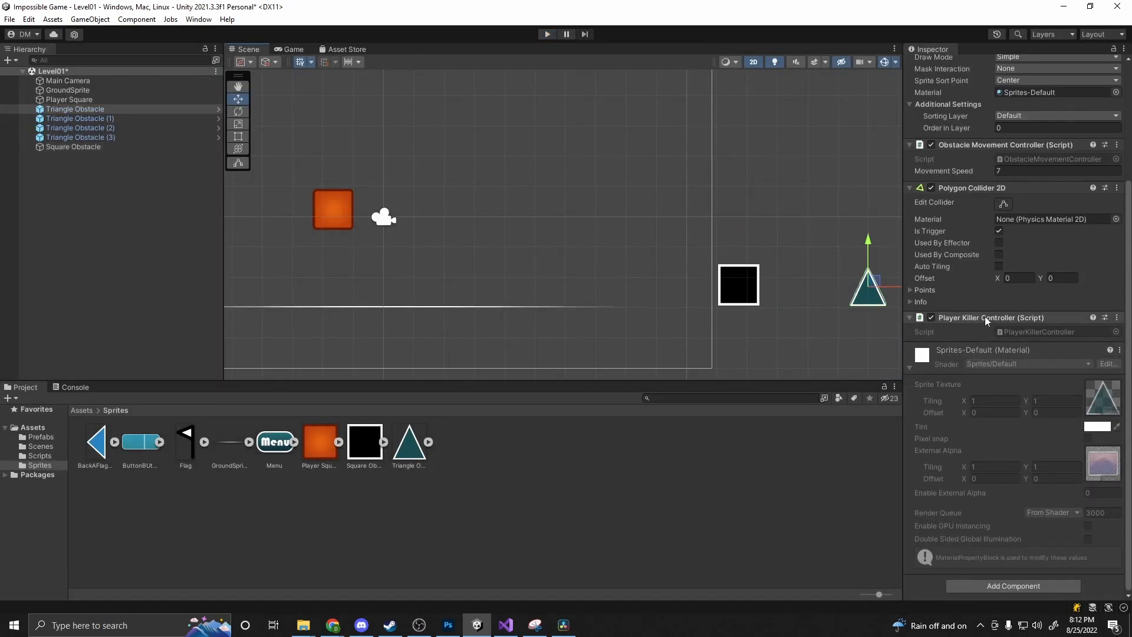
scroll(1002, 251, "up", 2)
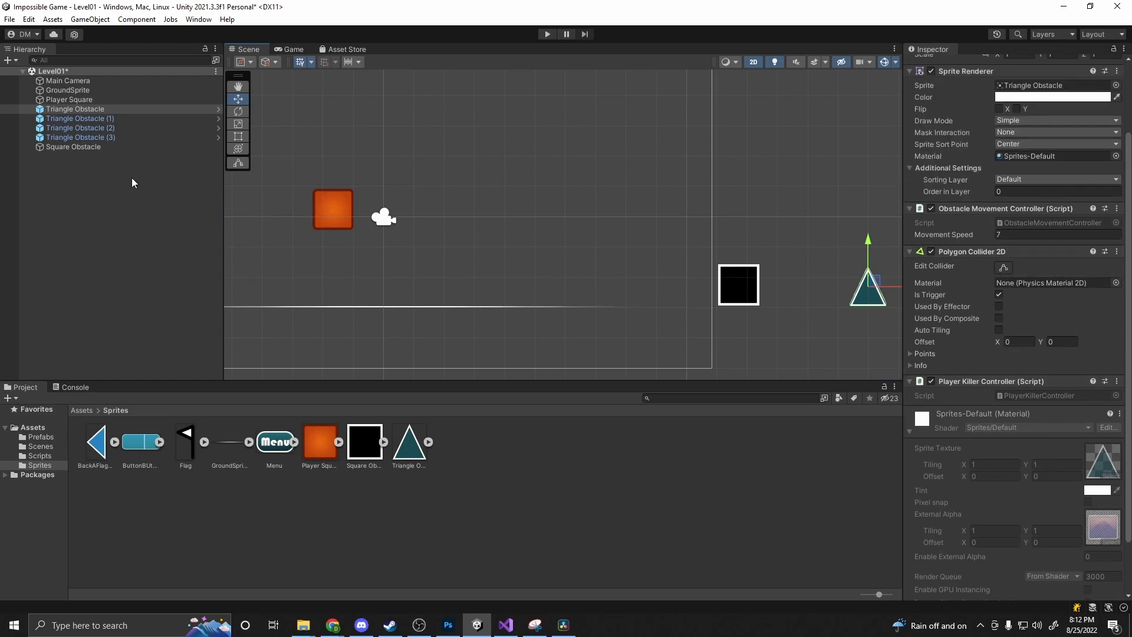
left_click(59, 147)
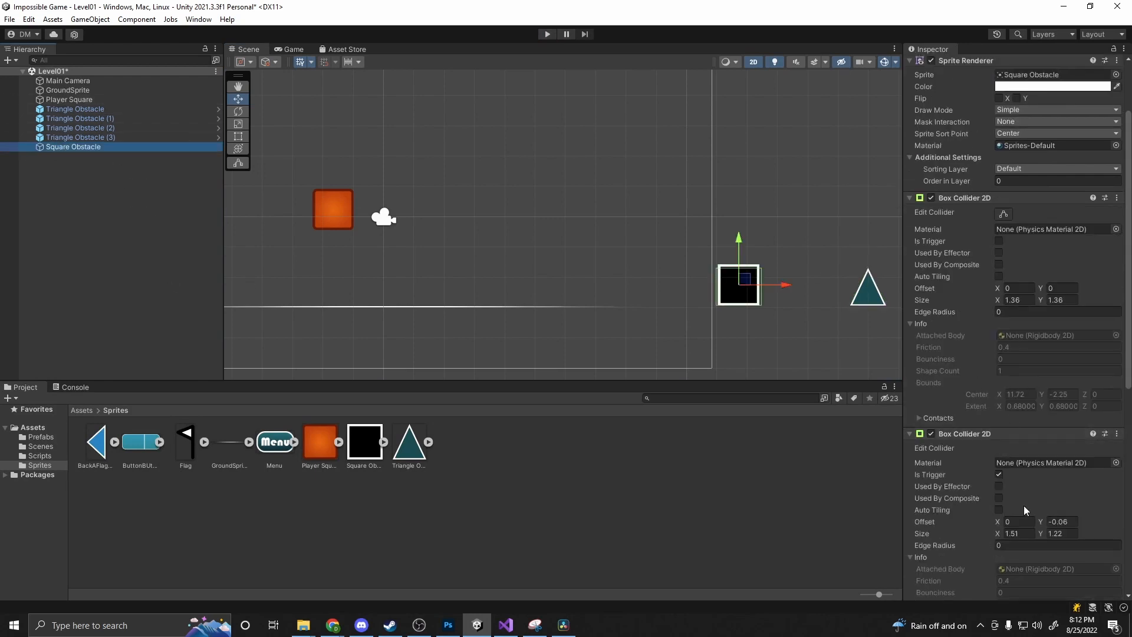
scroll(1008, 501, "down", 4)
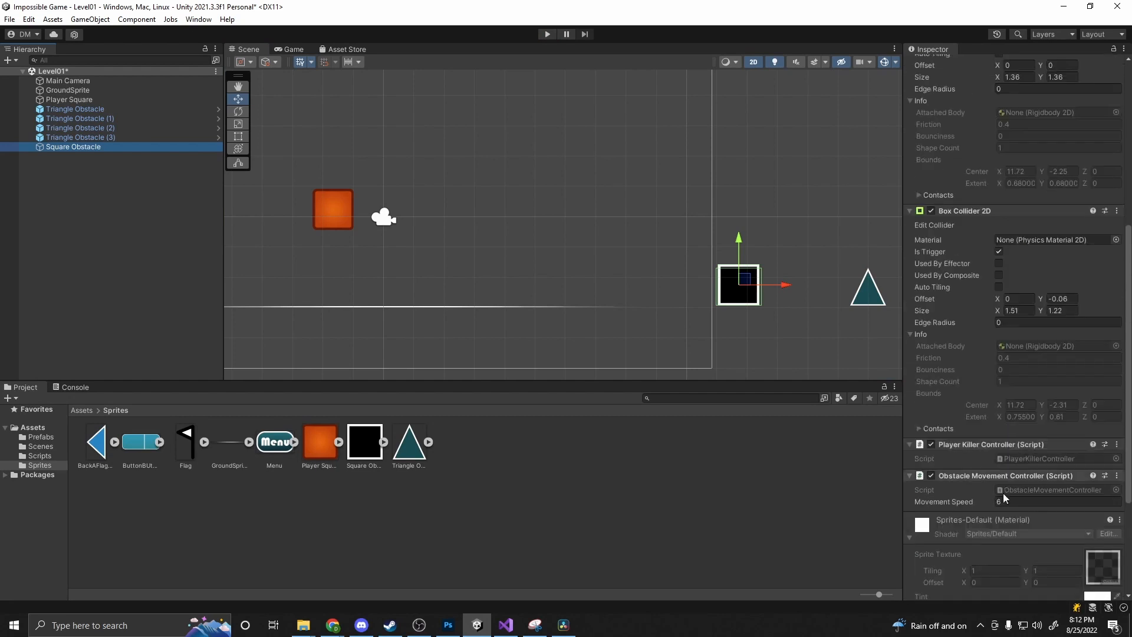
left_click(1005, 501)
type("7")
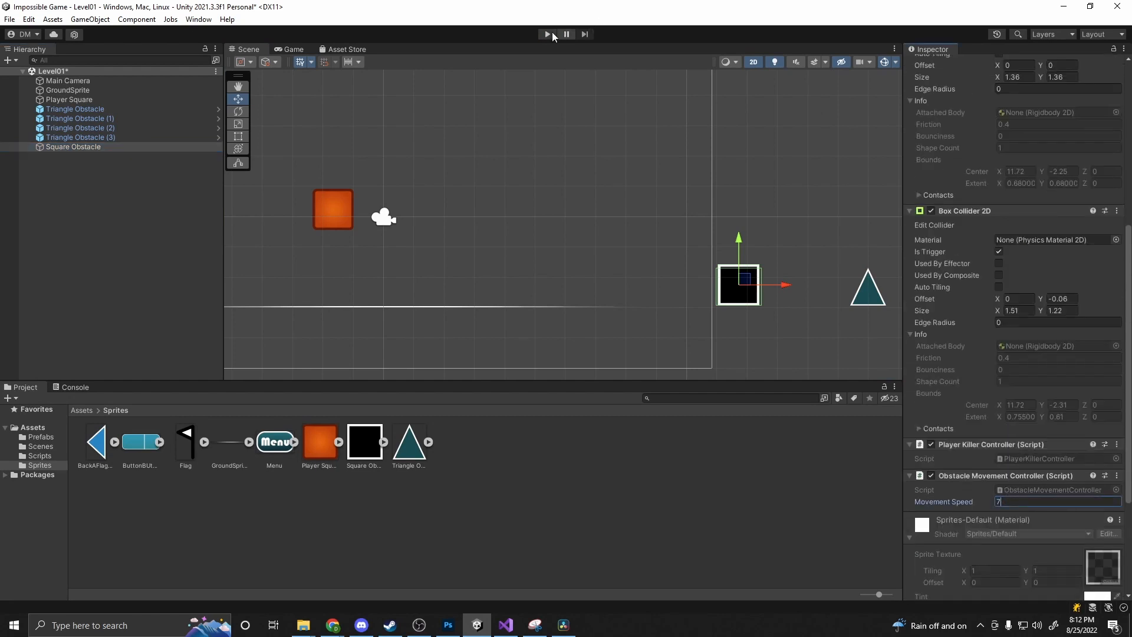
Step: Play-test the scene by jumping the player over the incoming obstacles, and stop the game
left_click(547, 33)
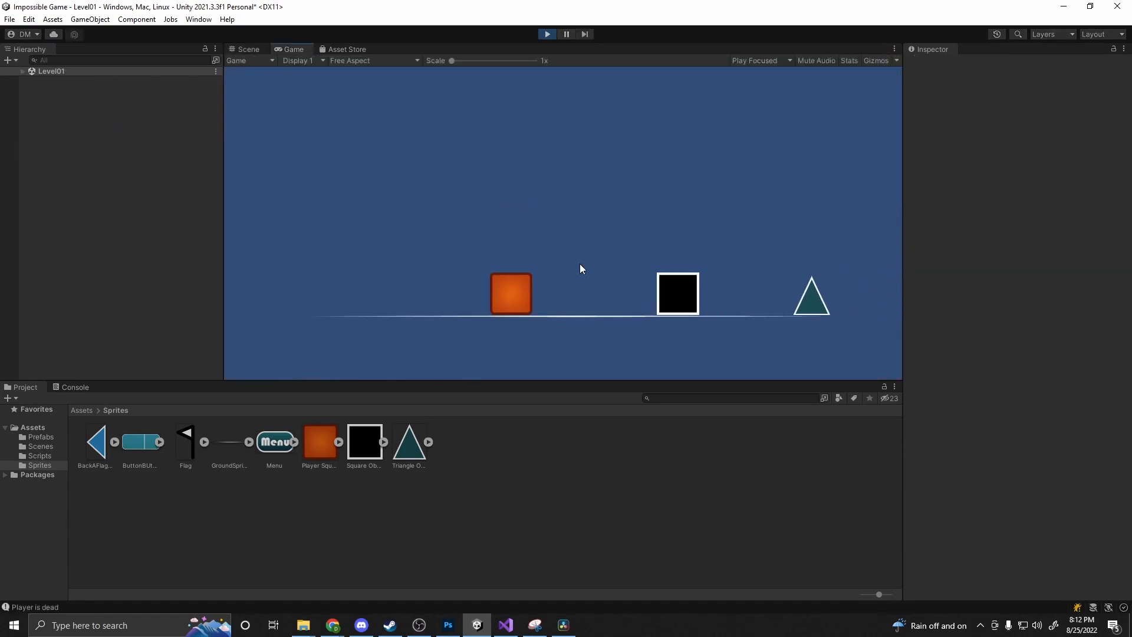
key("space")
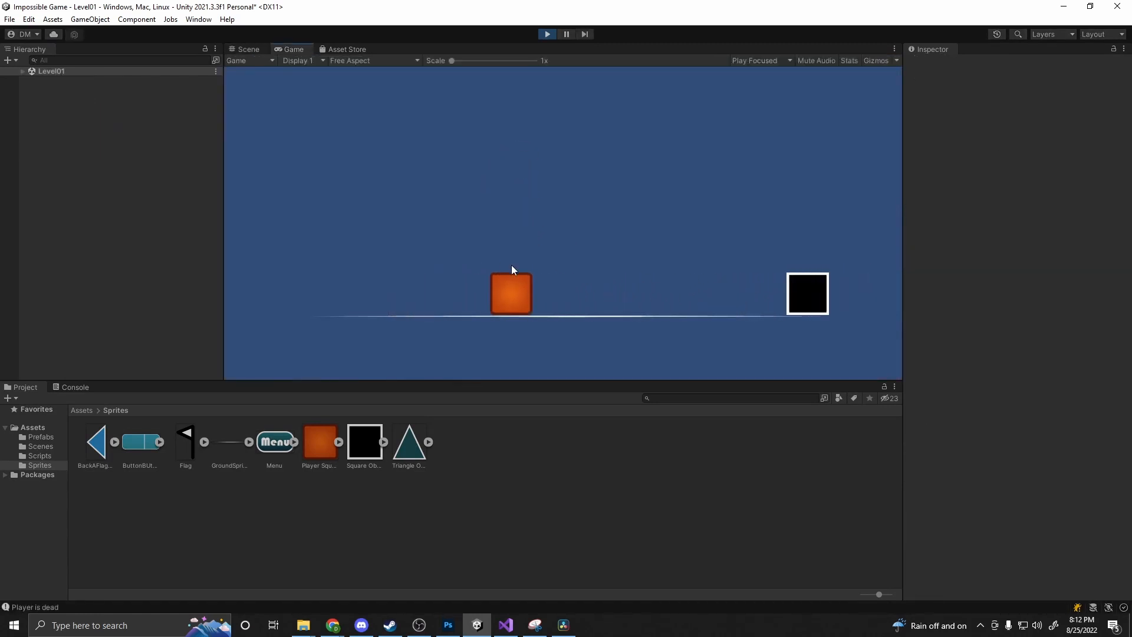
key("space")
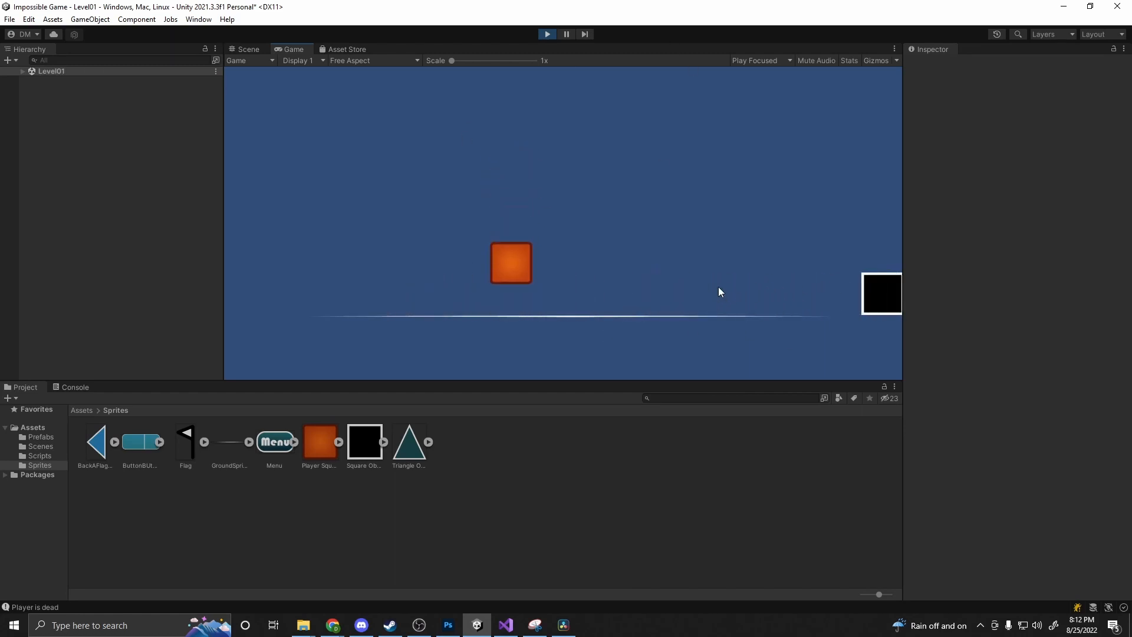
key("space")
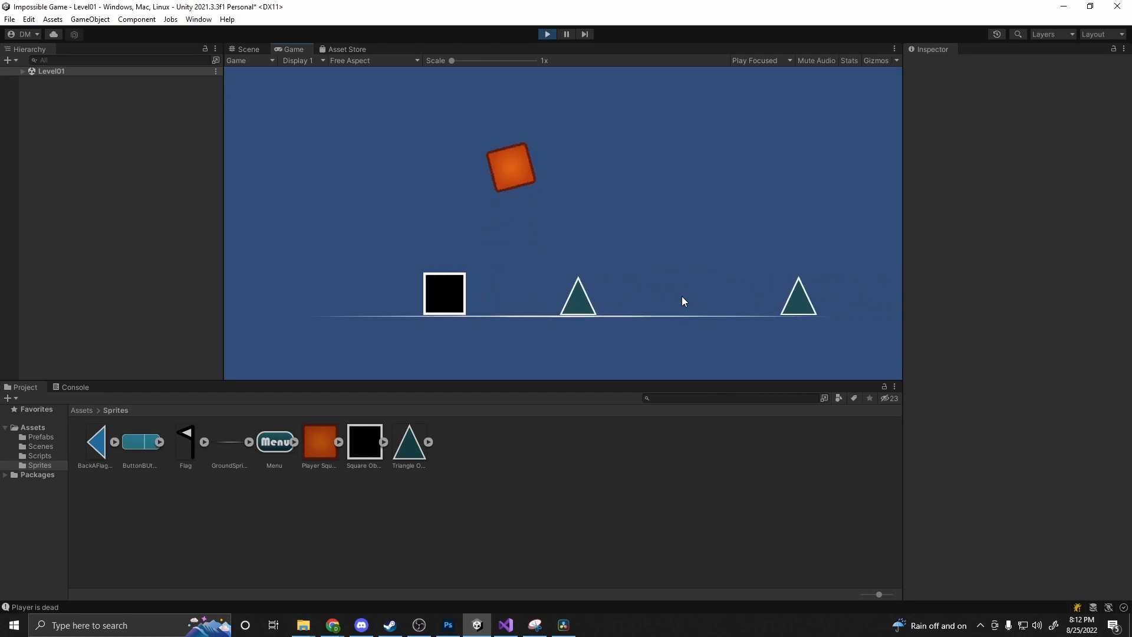
left_click(547, 33)
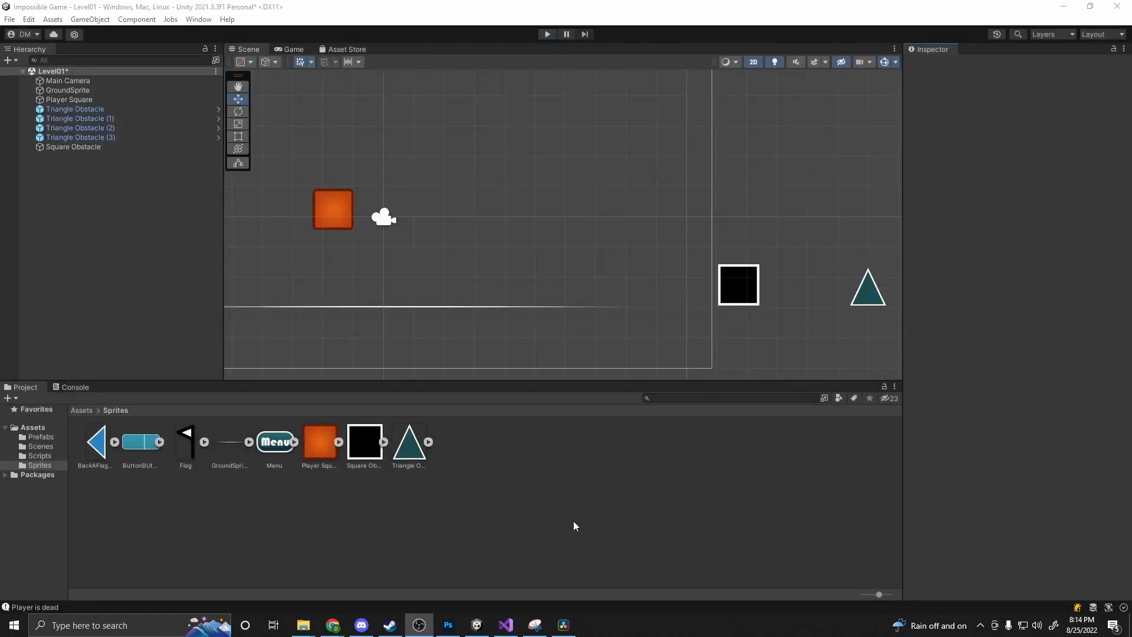
Step: Create a 2D Square sprite object in Level01 and set its Sprite Renderer color to black
right_click(63, 73)
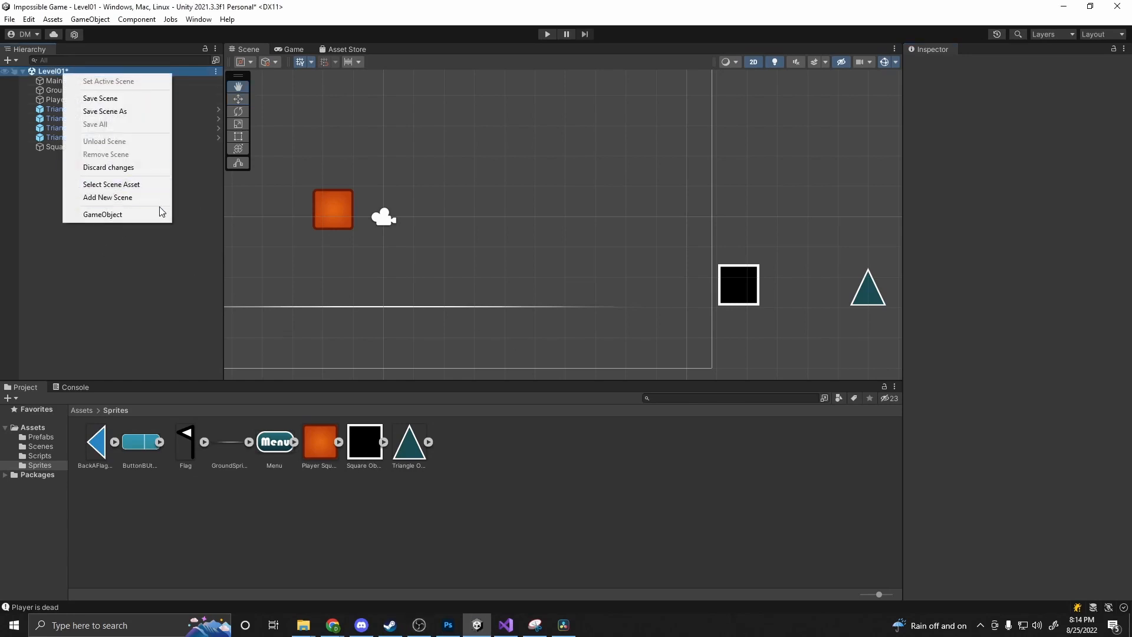
mouse_move(146, 220)
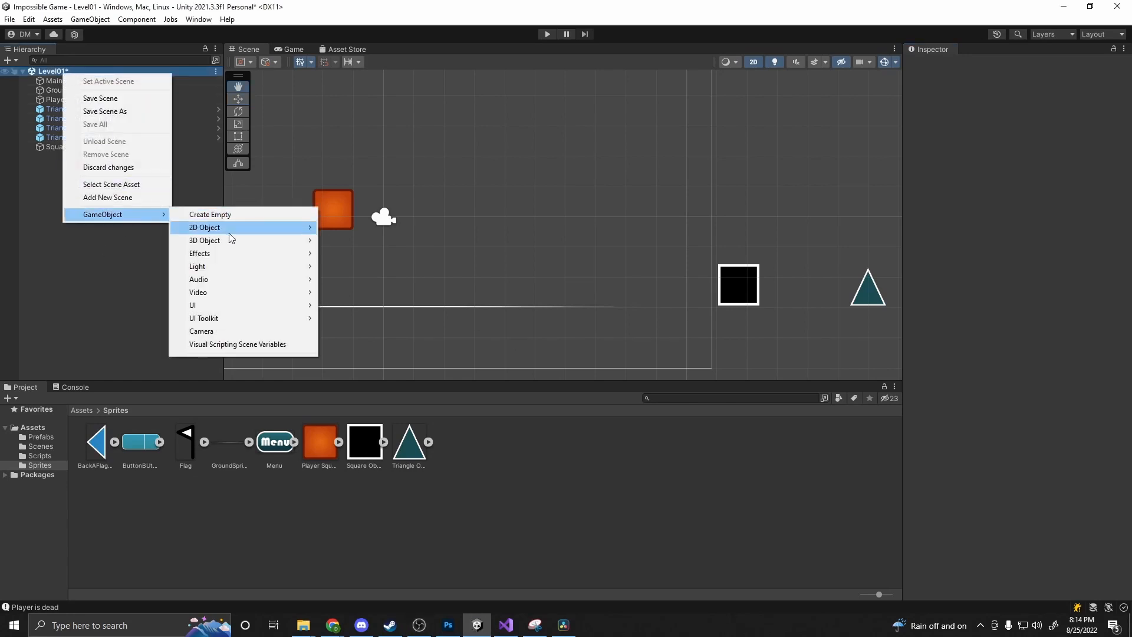
mouse_move(252, 228)
mouse_move(370, 248)
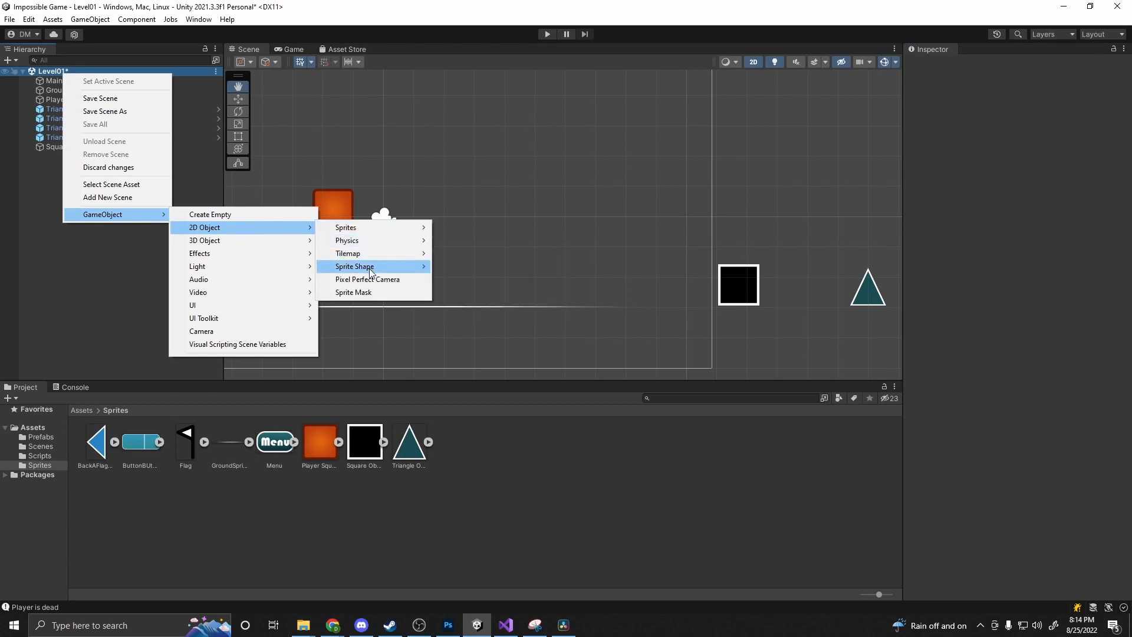
mouse_move(377, 228)
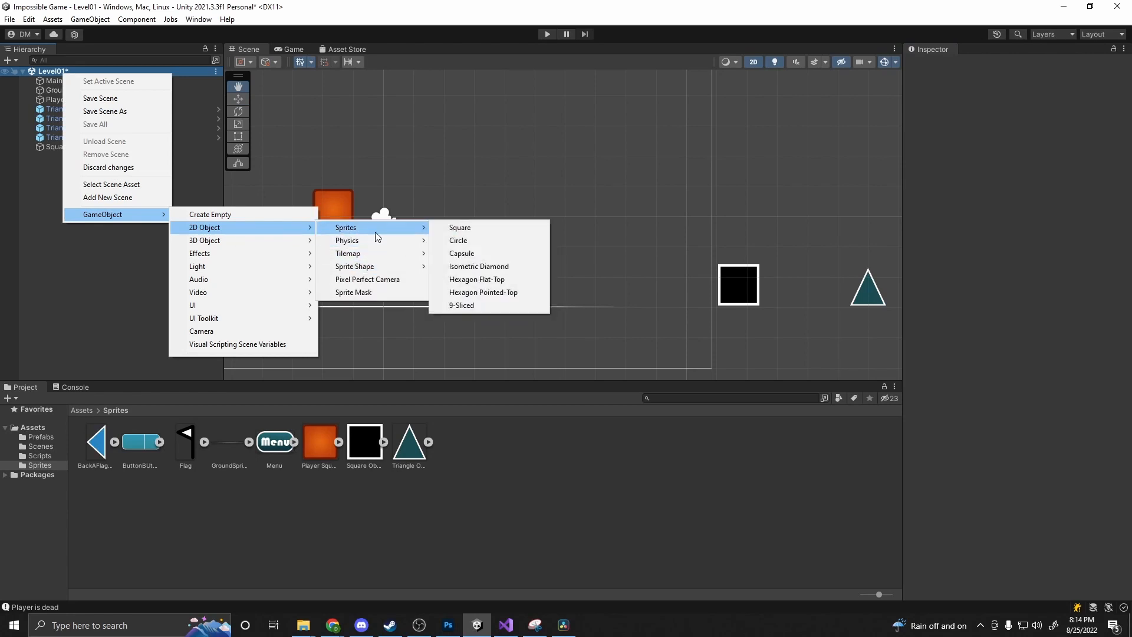
left_click(484, 228)
left_click(1032, 177)
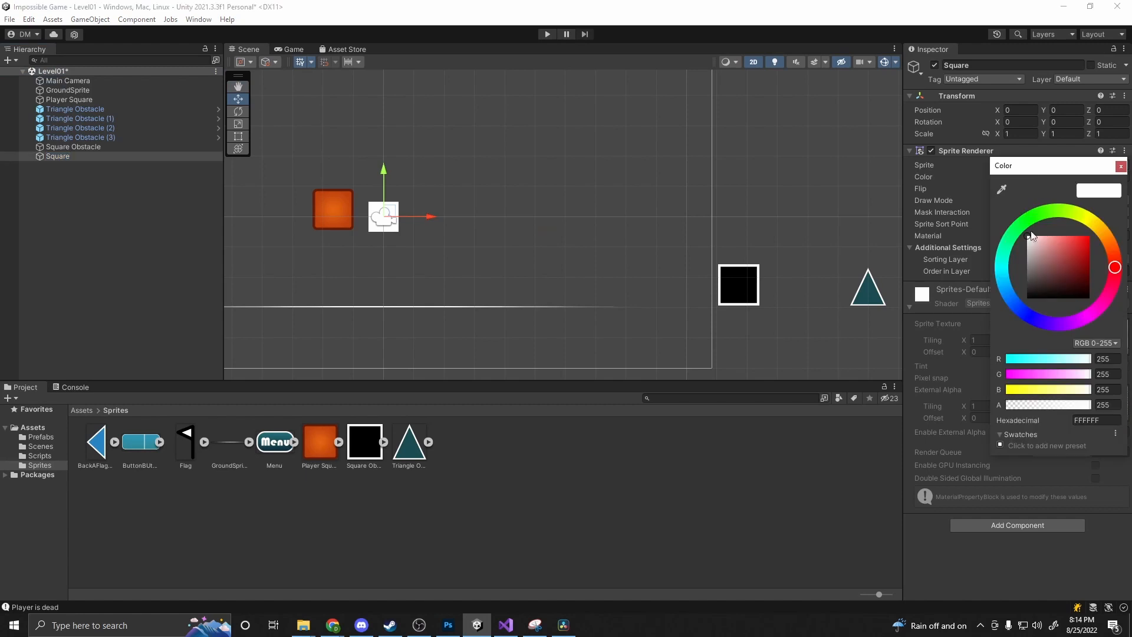
left_click_drag(1028, 237, 1027, 299)
Step: Move the black Square beside the Square Obstacle, level with the ground line, at about X 12.92, Y -3
left_click_drag(380, 172, 382, 248)
left_click_drag(419, 295, 639, 303)
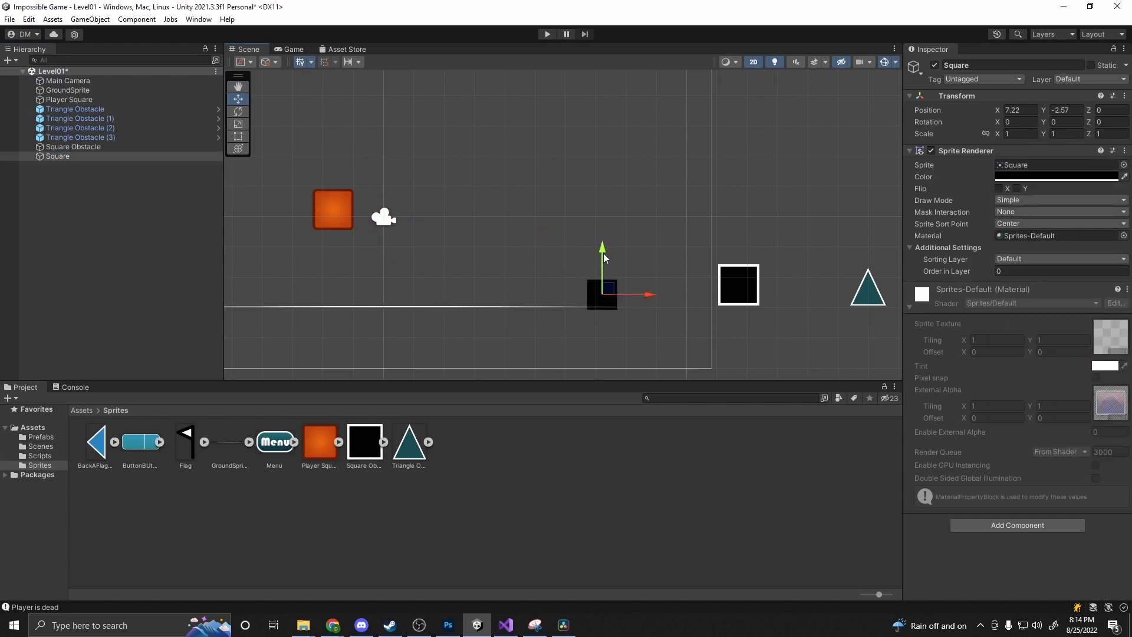
left_click_drag(604, 255, 606, 266)
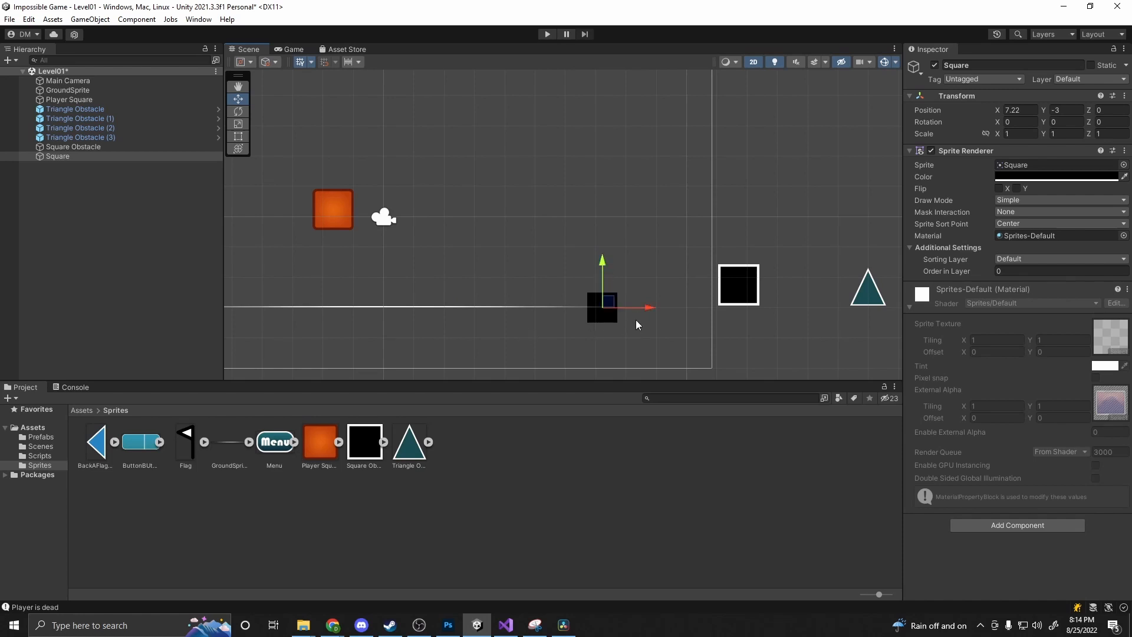
left_click_drag(640, 304, 790, 302)
left_click(611, 302)
left_click_drag(644, 302, 819, 302)
middle_click_drag(819, 302, 603, 260)
scroll(479, 252, "up", 2)
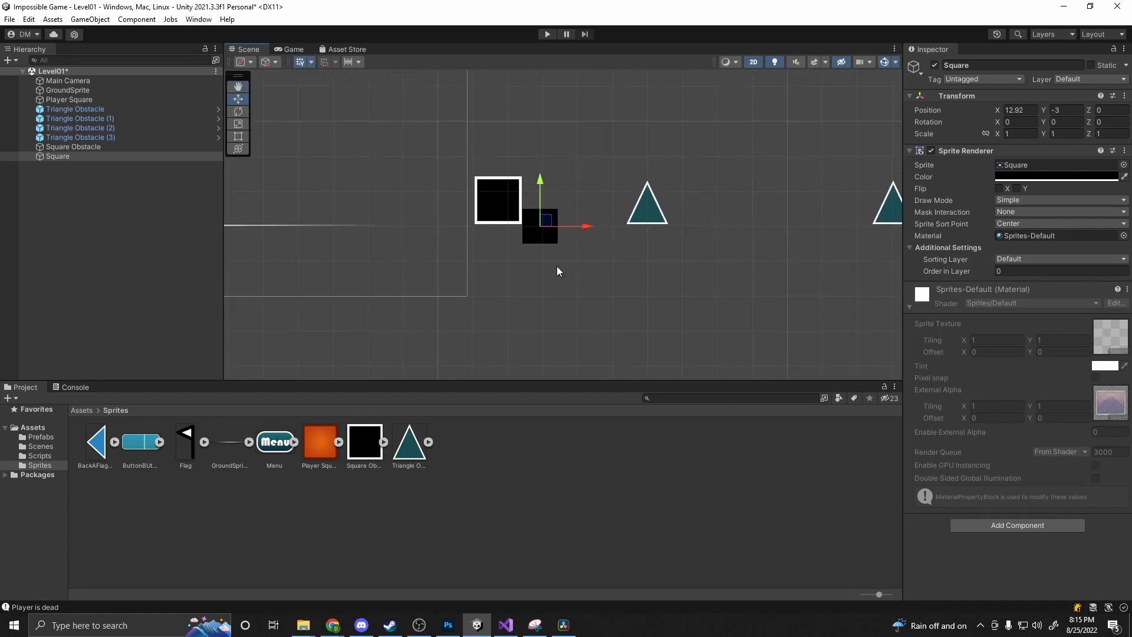
scroll(557, 266, "up", 2)
Step: Add a Box Collider 2D to the black Square and enable Is Trigger
left_click(1003, 520)
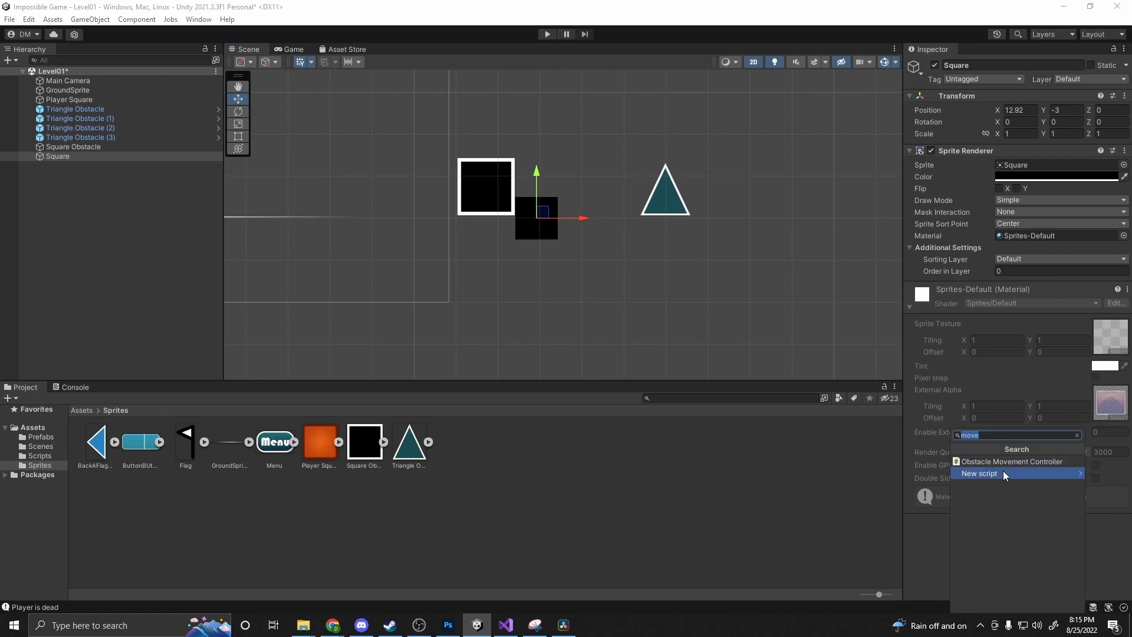
type("bi")
key("BackSpace")
type("ox")
left_click(1003, 472)
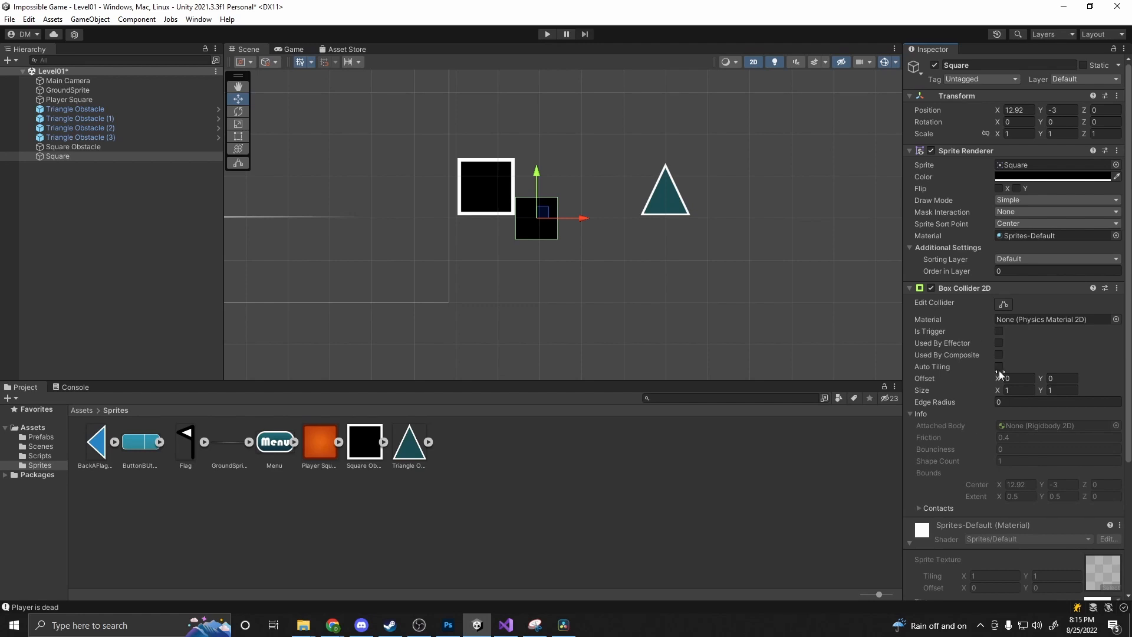
left_click(998, 331)
scroll(1002, 405, "down", 4)
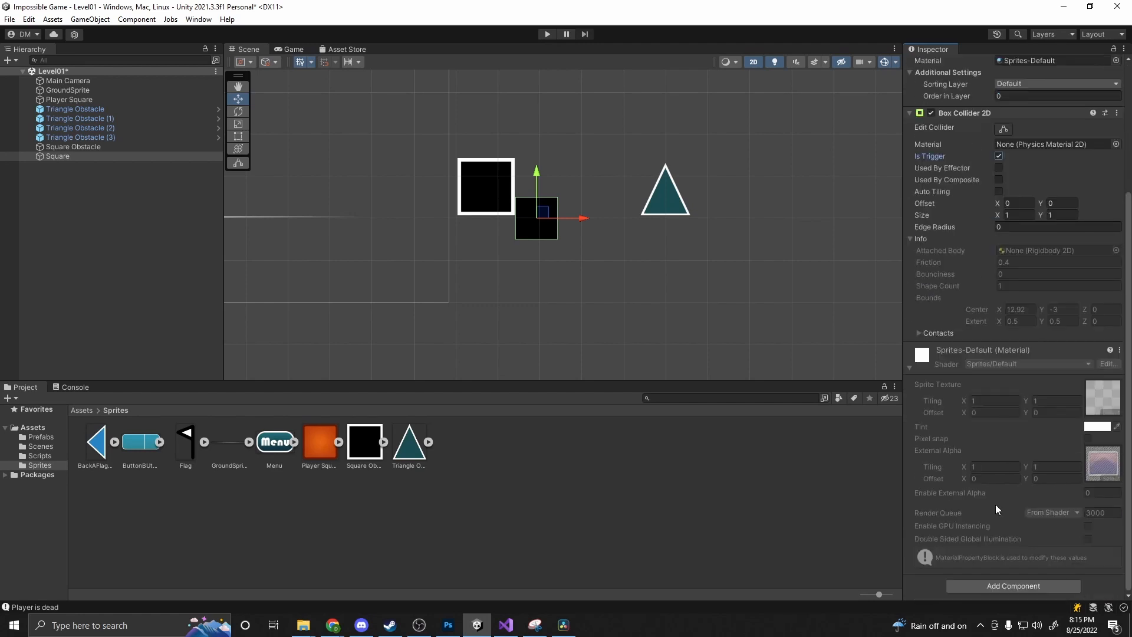
Step: Add the Player Killer Controller script to the black Square
left_click(985, 580)
type("player")
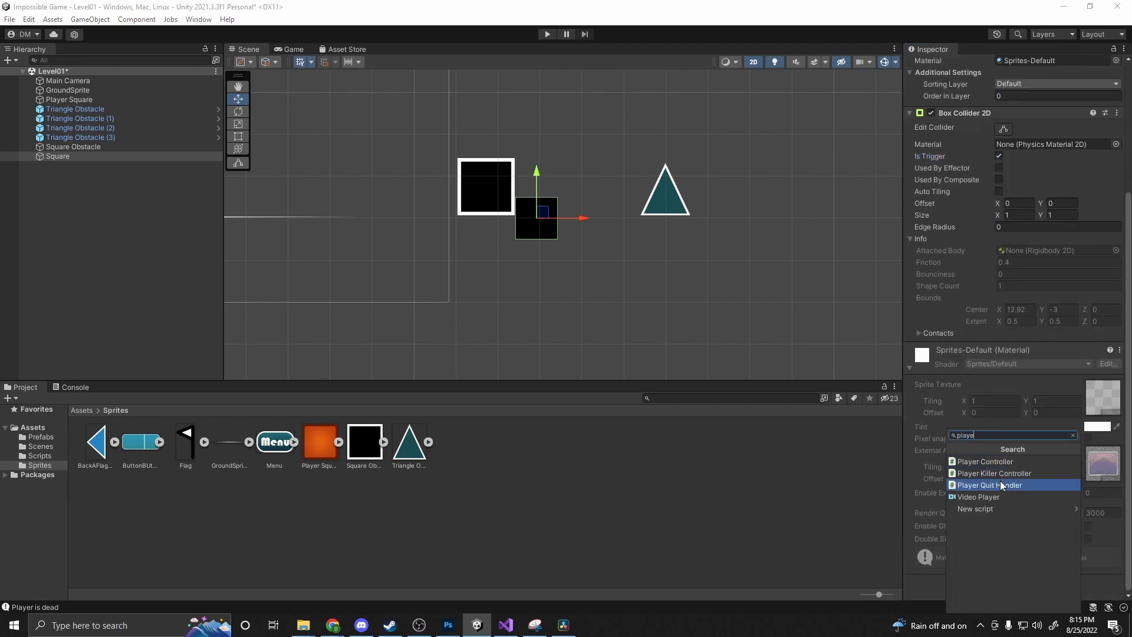
left_click(986, 476)
scroll(1003, 522, "down", 1)
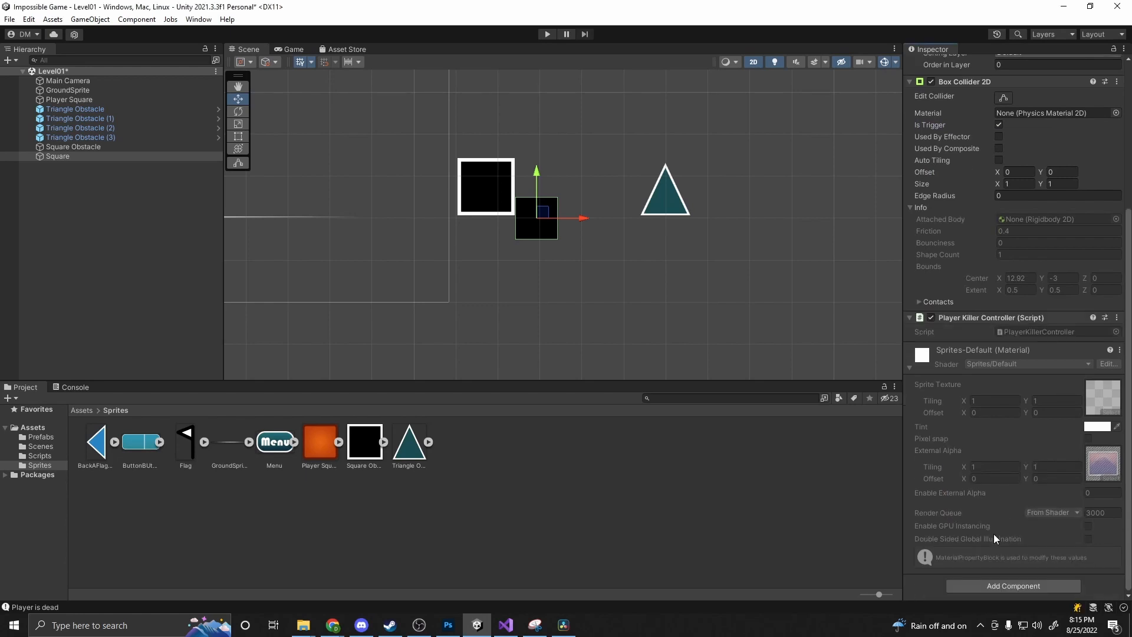
Step: Add the Obstacle Movement Controller script to the black Square with a Movement Speed of 7
left_click(996, 585)
type("move")
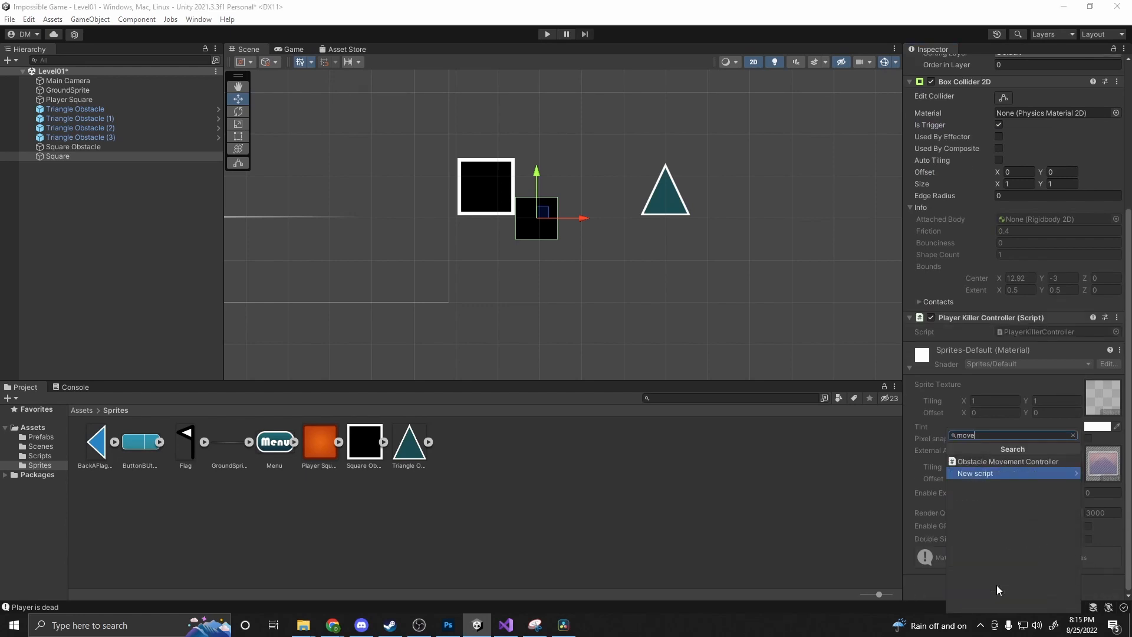
left_click(1008, 462)
left_click(1005, 374)
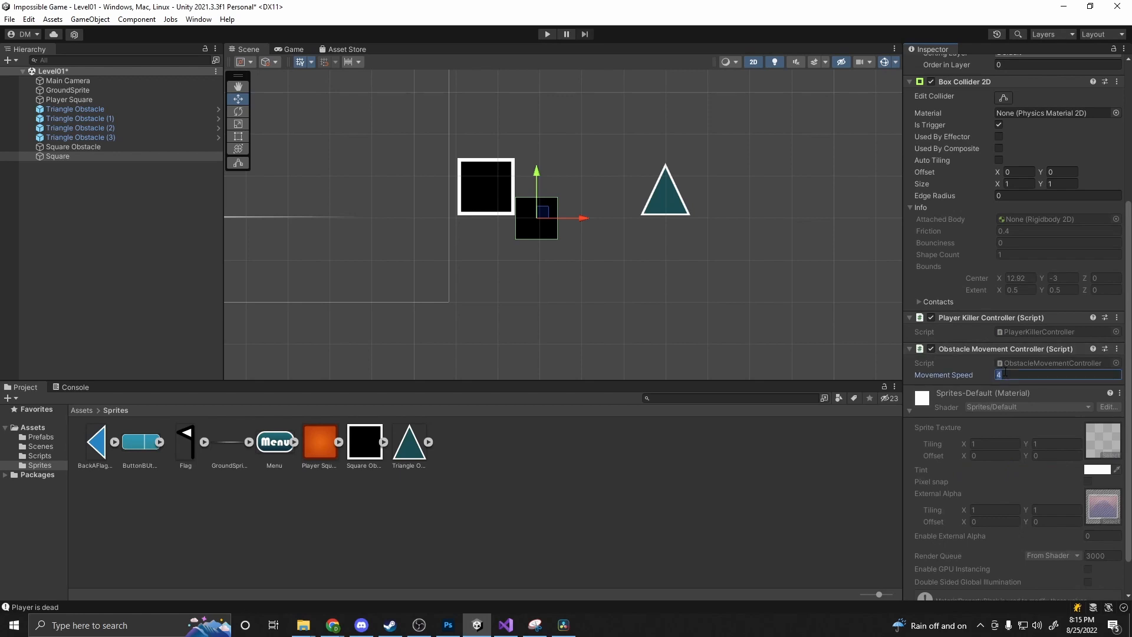
type("7")
Step: Select all four Triangle Obstacles and move them together farther along the level, away from the squares
scroll(663, 316, "down", 4)
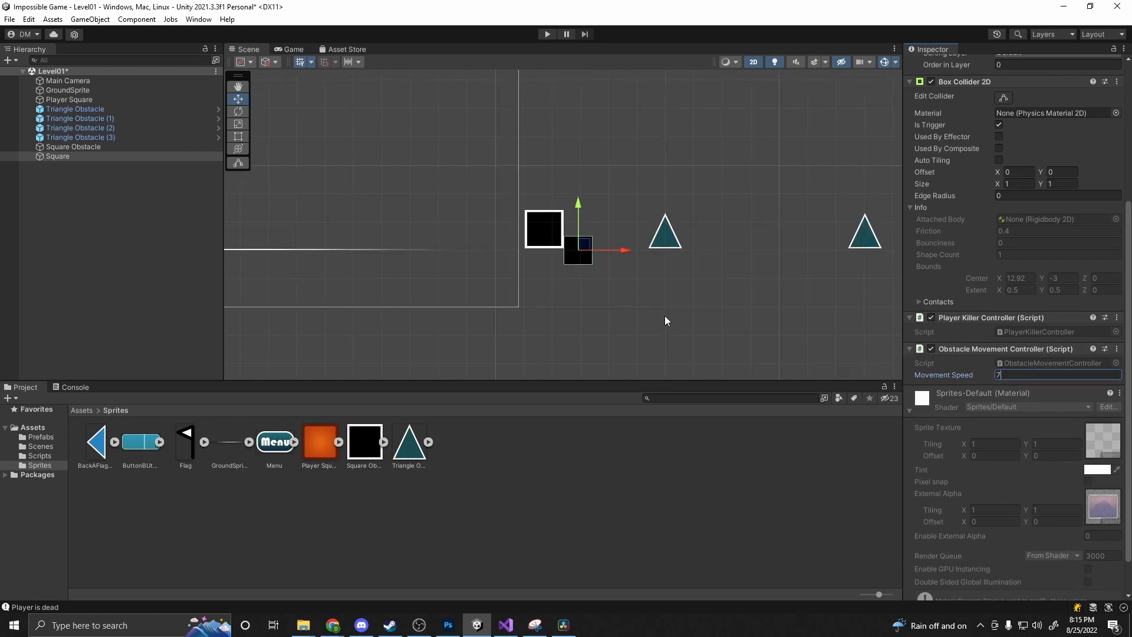
middle_click_drag(720, 279, 501, 279)
scroll(670, 265, "down", 3)
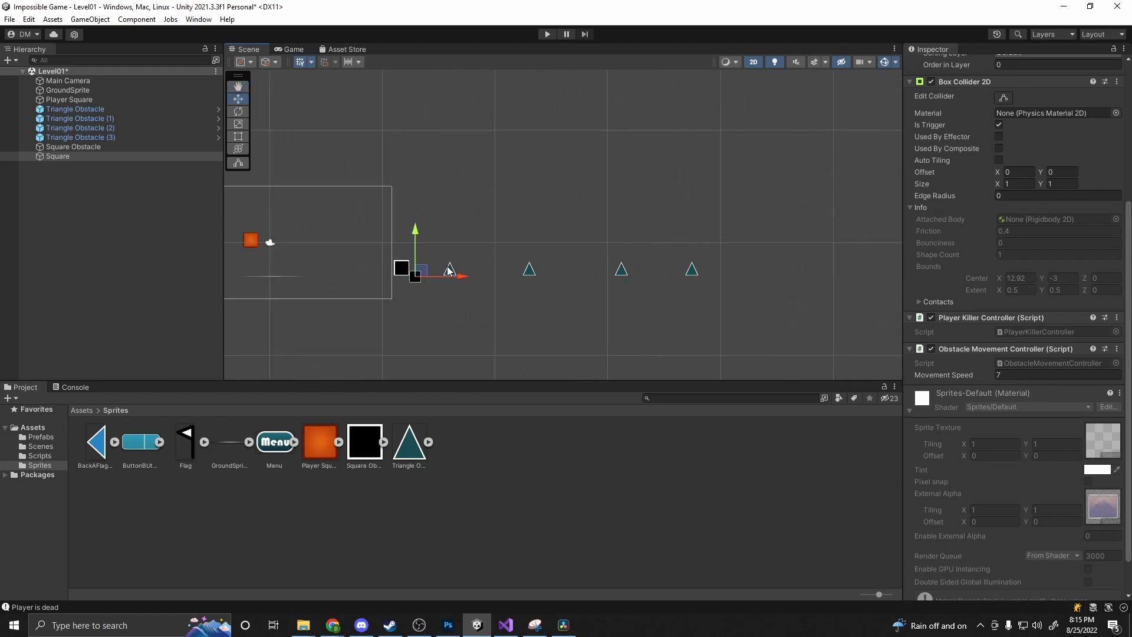
left_click(448, 271)
left_click(528, 271, "shift")
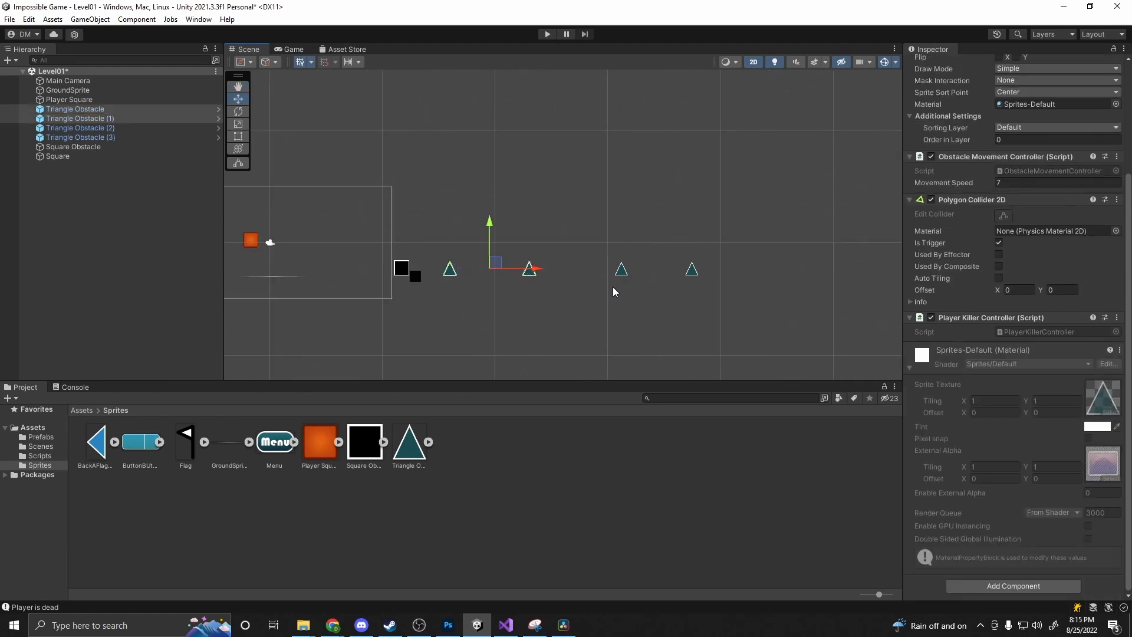
left_click(621, 271, "shift")
left_click(692, 272, "shift")
left_click_drag(628, 269, 897, 269)
Step: Duplicate the black Square into a continuous row of four along the ground, deleting the extra pair of copies
left_click(411, 274)
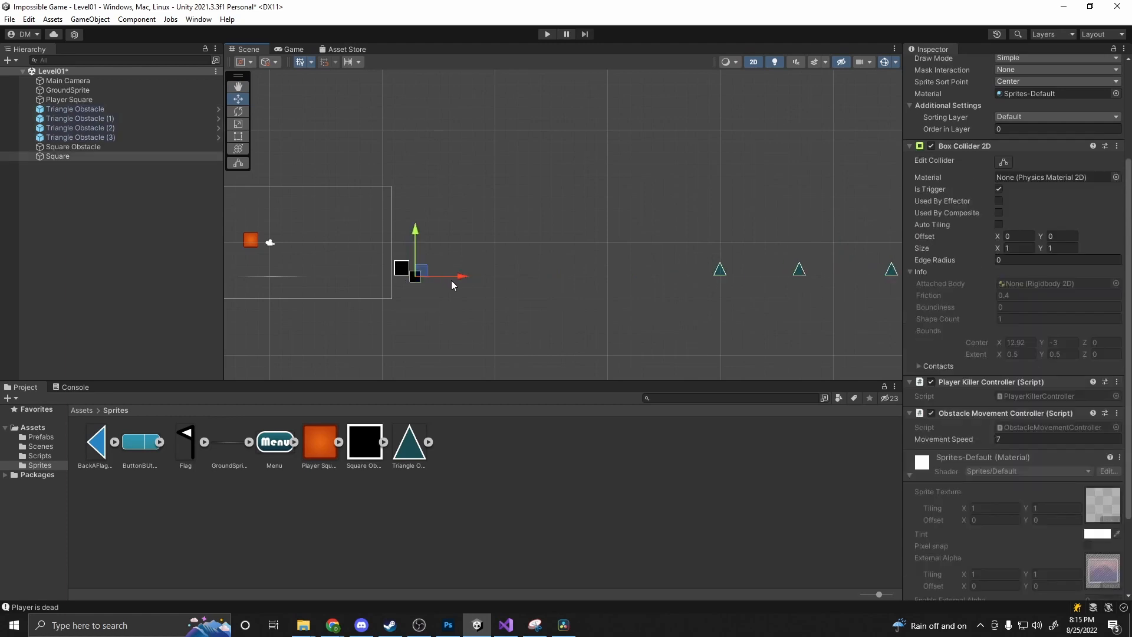
key("ctrl+d")
left_click_drag(461, 276, 488, 278)
left_click(415, 276, "shift")
key("ctrl+d")
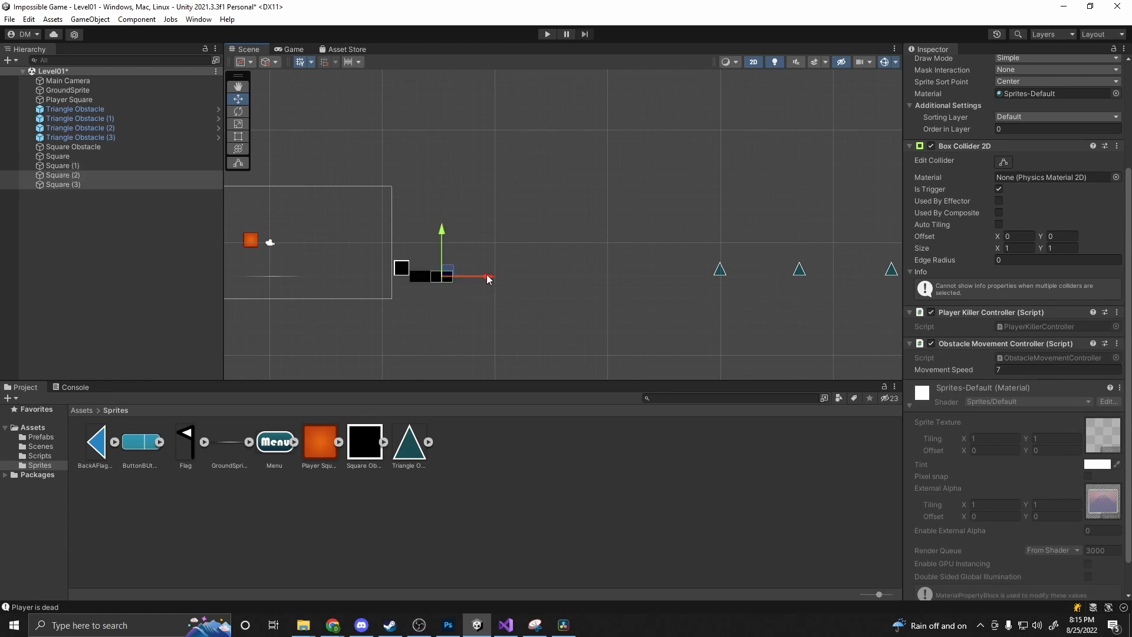
key("ctrl+d")
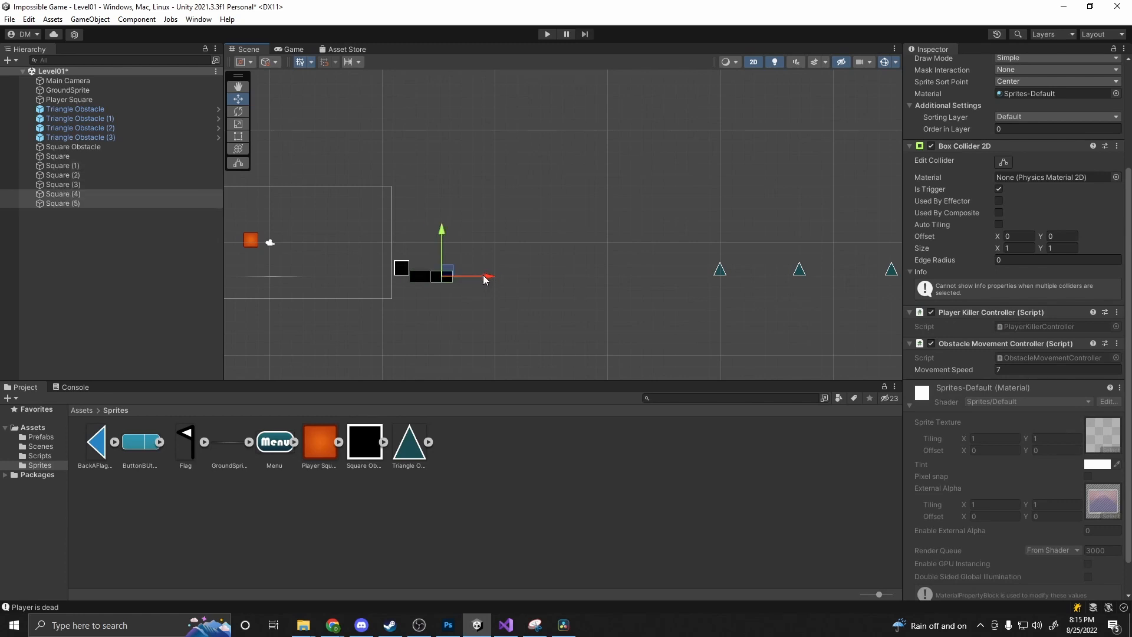
key("Delete")
Step: Duplicate the Square Obstacle and place the copy at the far end of the black row, at about X 17, Y -2.25
left_click(401, 271)
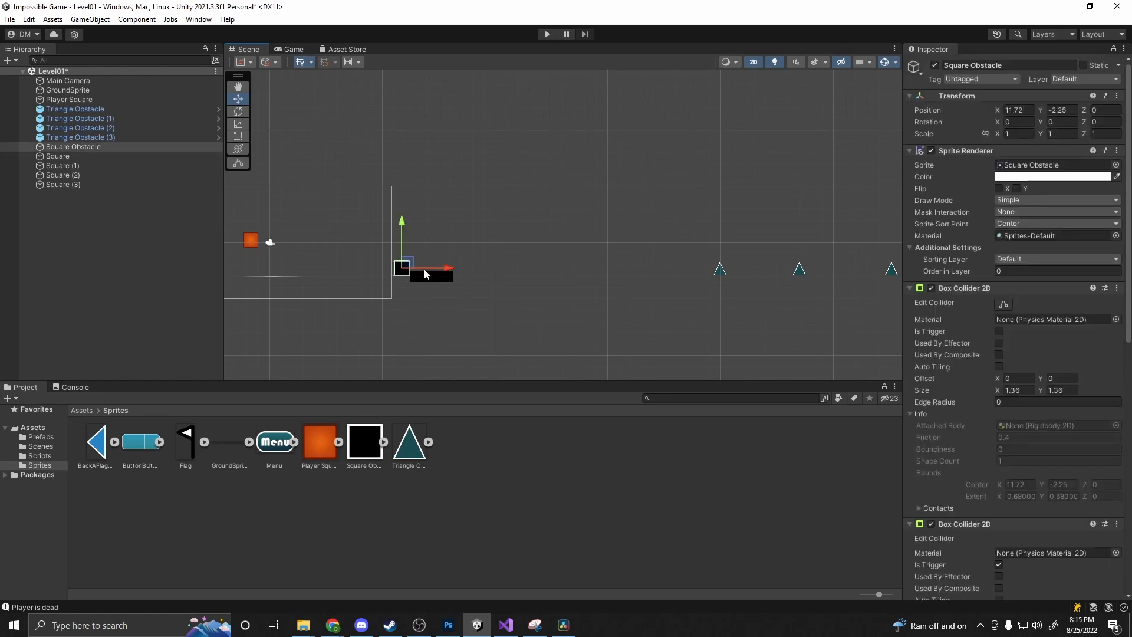
key("ctrl+d")
left_click_drag(440, 267, 505, 269)
Step: Play-test the scene twice, jumping the player across the two square platforms and the black pit, and stop the game
key("ctrl+p")
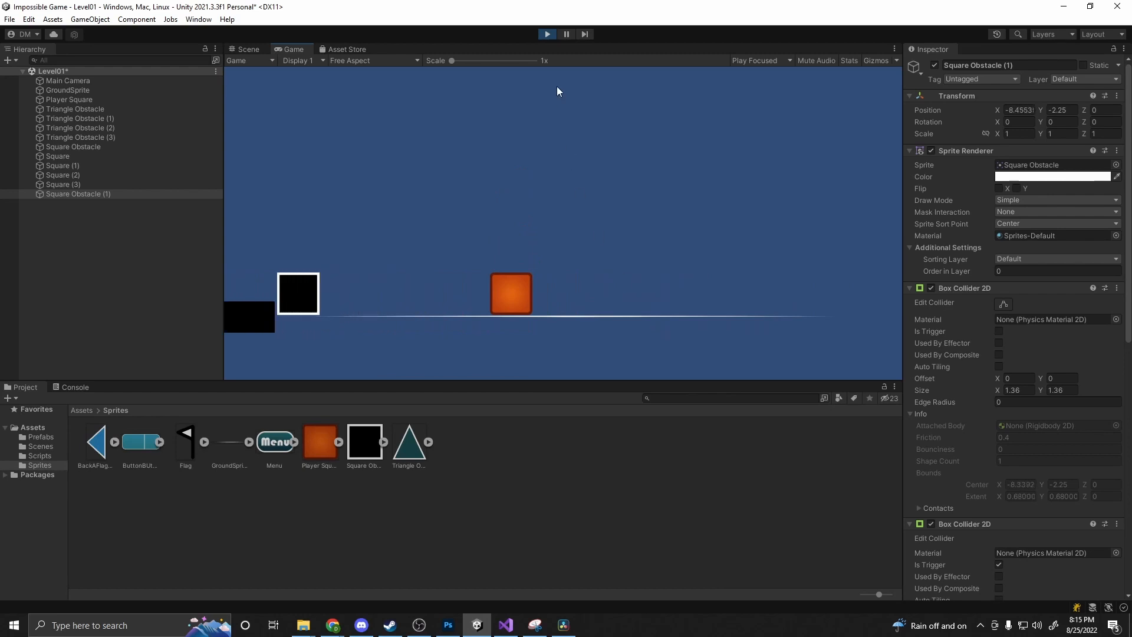
left_click(547, 34)
left_click(547, 35)
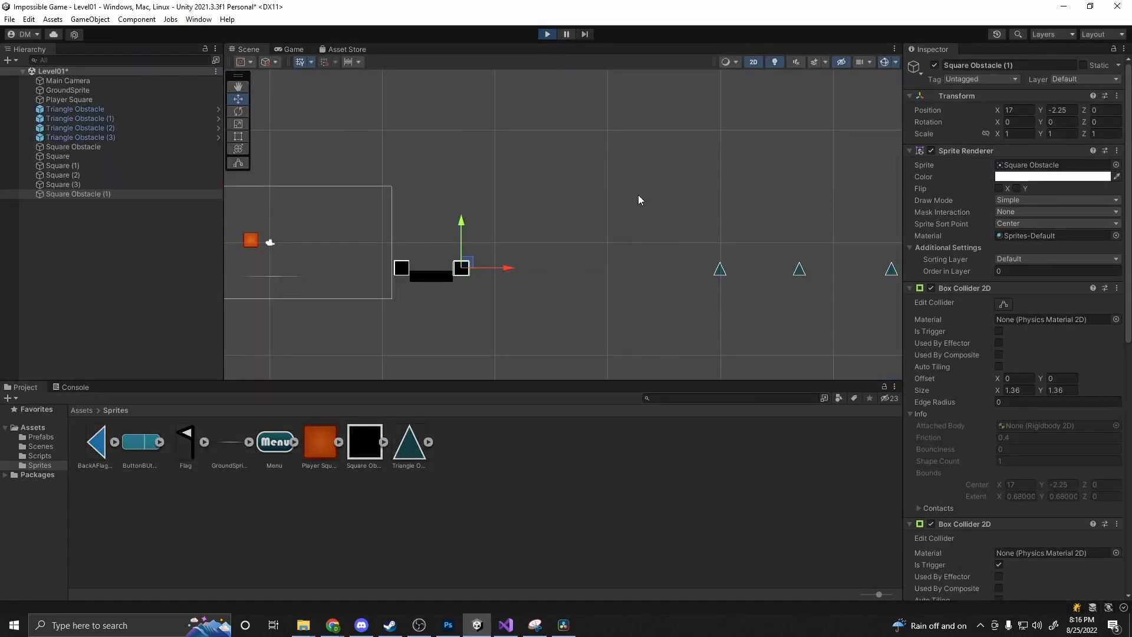
key("space")
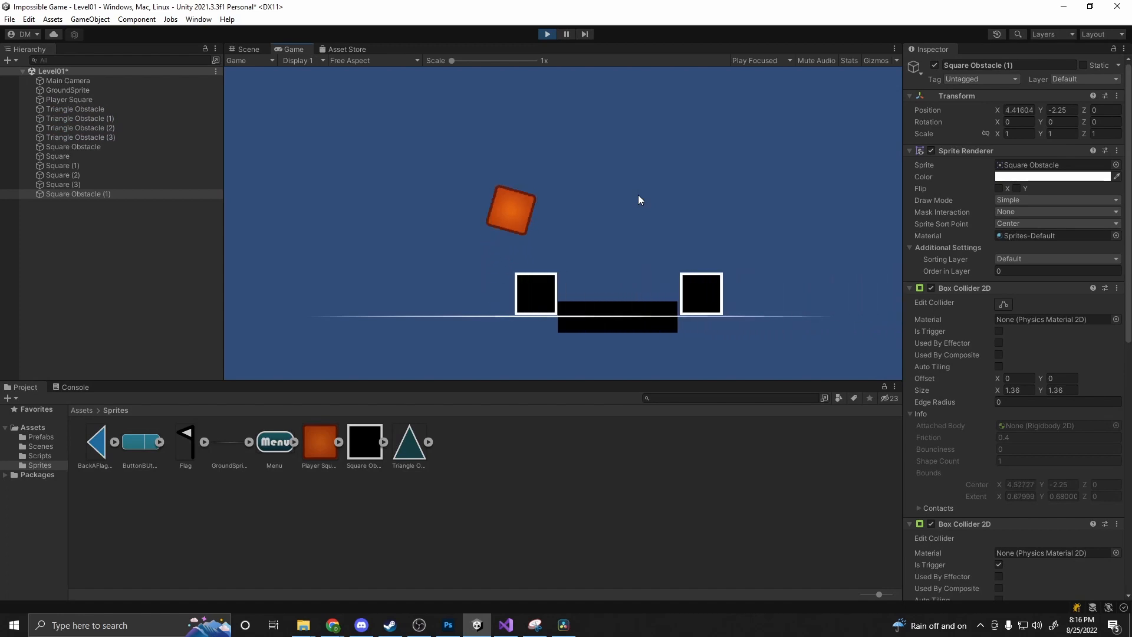
key("space")
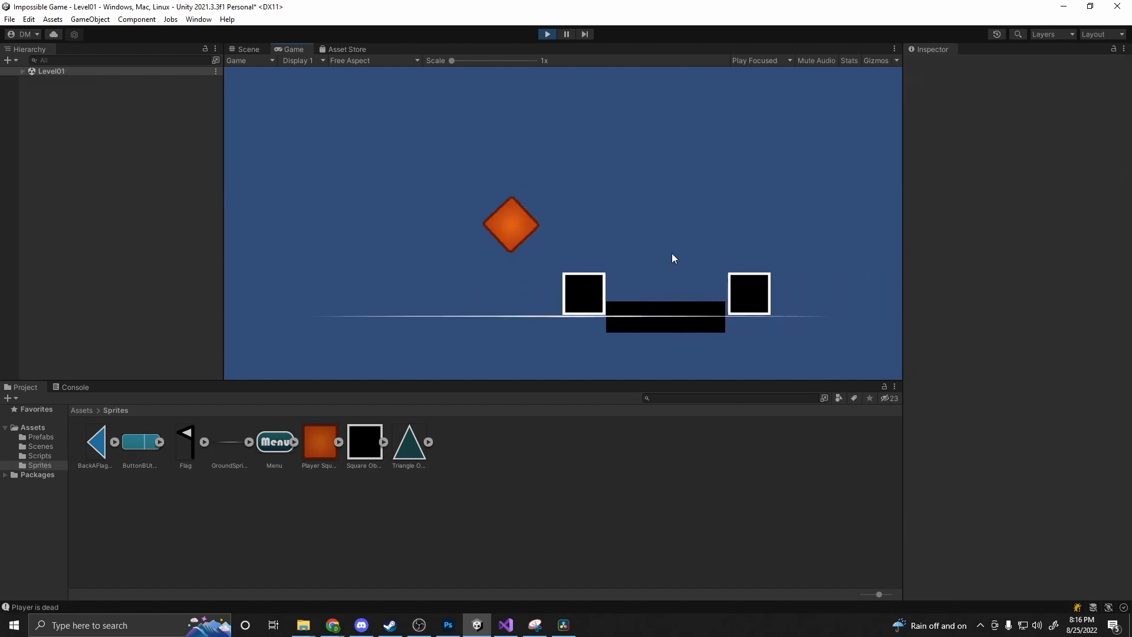
key("space")
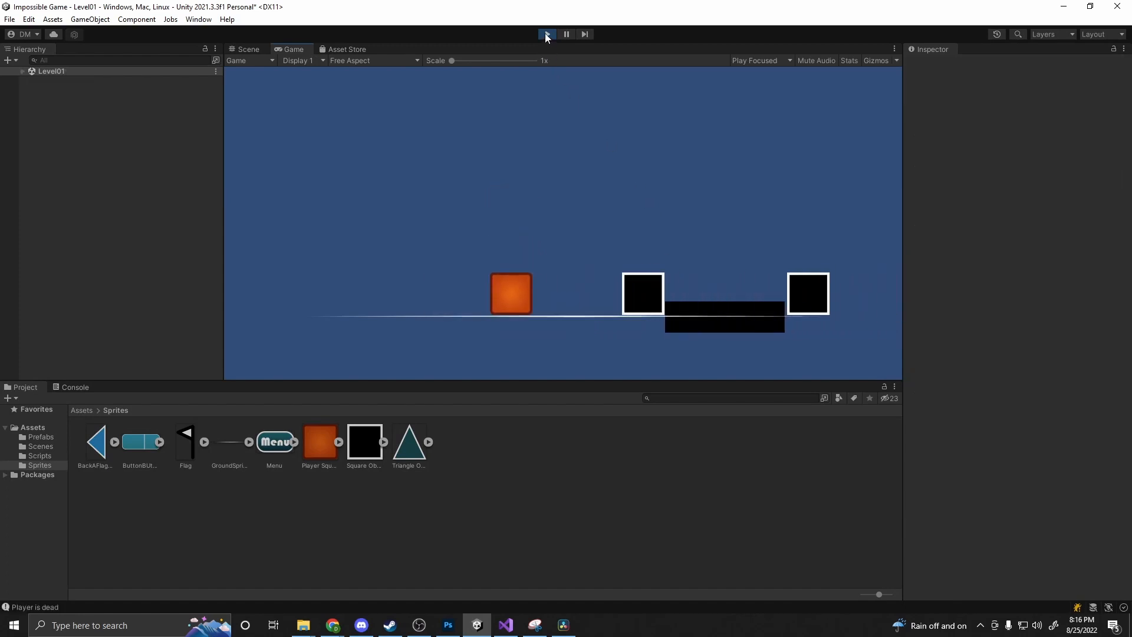
left_click(546, 33)
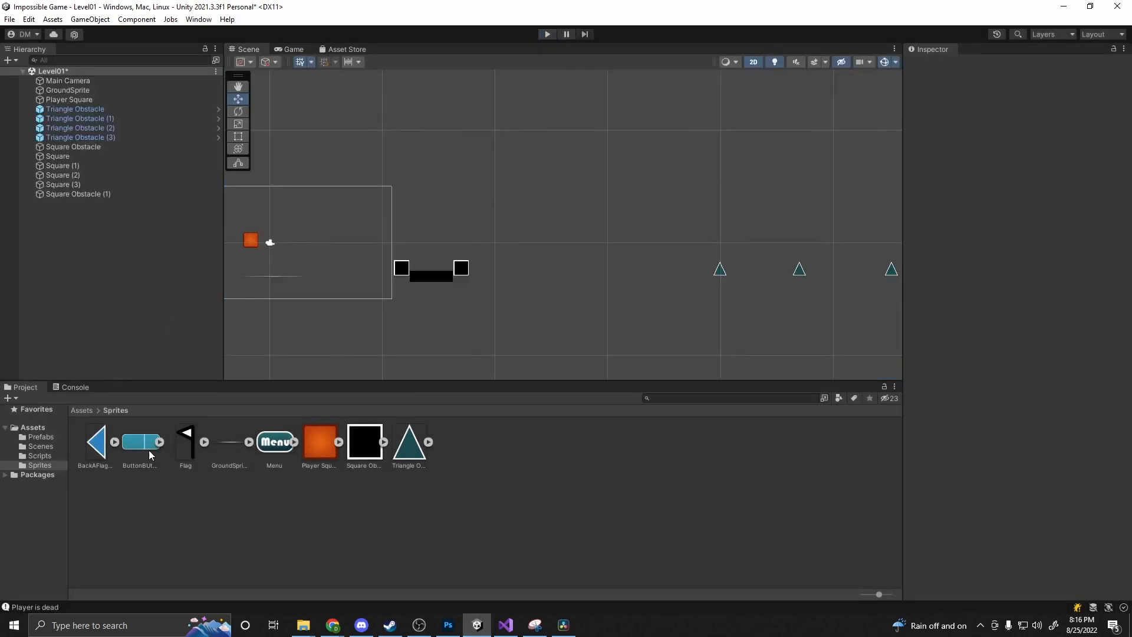